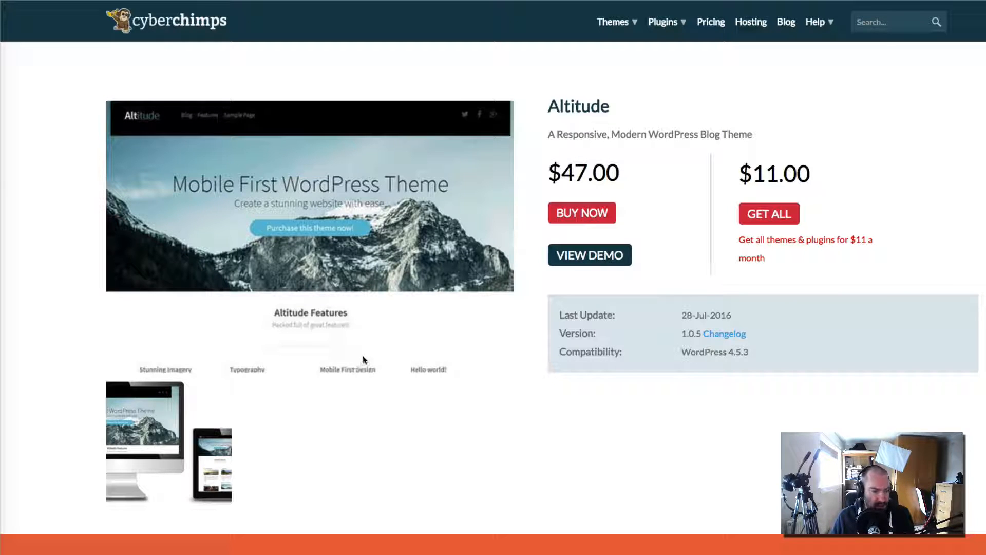
# - Review the Altitude theme's product description, highlighting the SlideDeck3 mention, and check the Get All offer
pyautogui.scroll(-5, 358, 357)
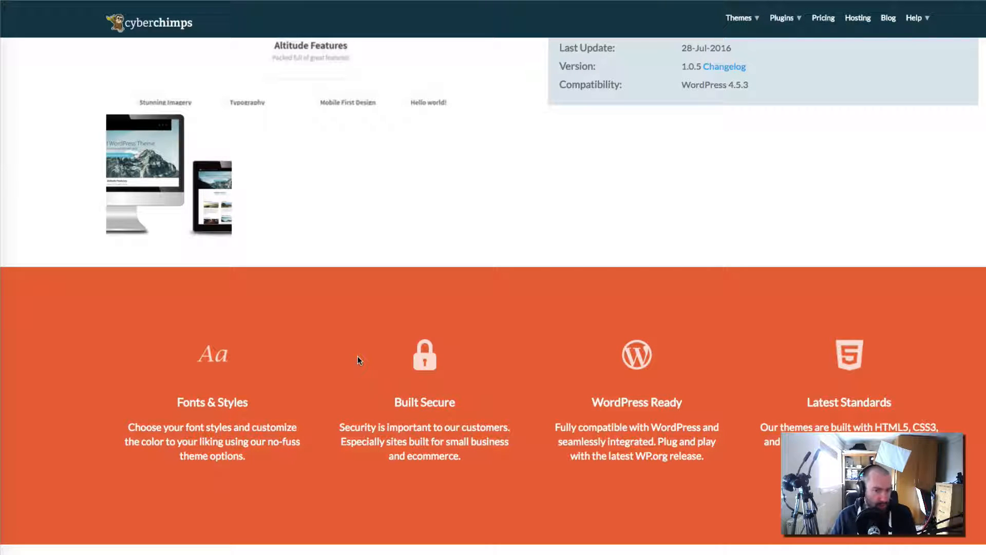
pyautogui.scroll(-4, 358, 360)
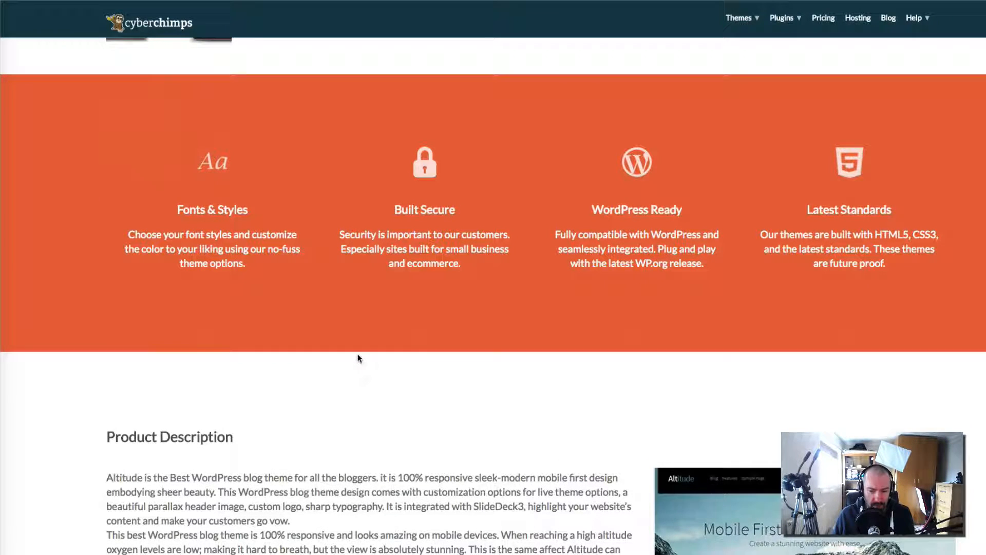
pyautogui.scroll(-4, 359, 358)
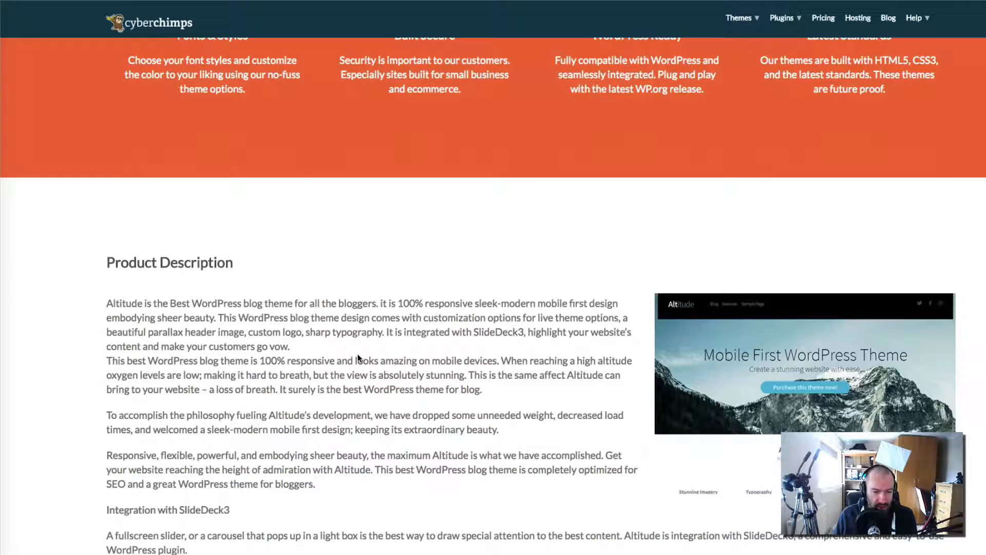
pyautogui.scroll(-3, 358, 359)
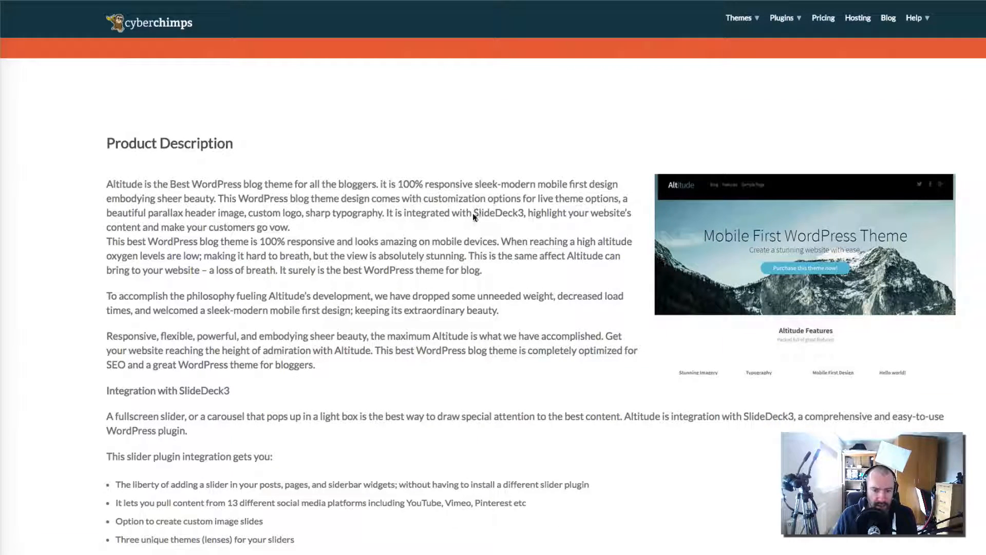
pyautogui.moveTo(523, 213); pyautogui.dragTo(474, 211)
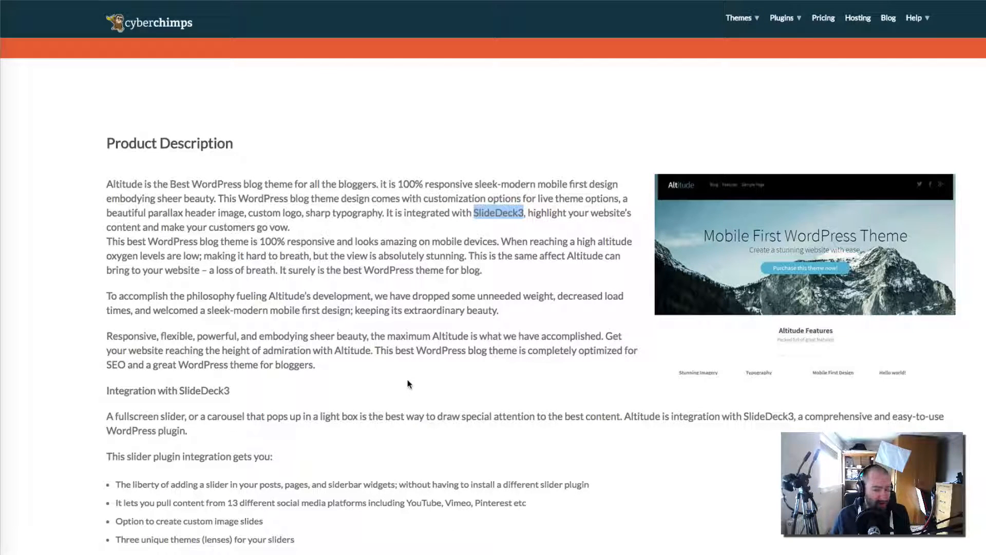
pyautogui.scroll(-1, 383, 378)
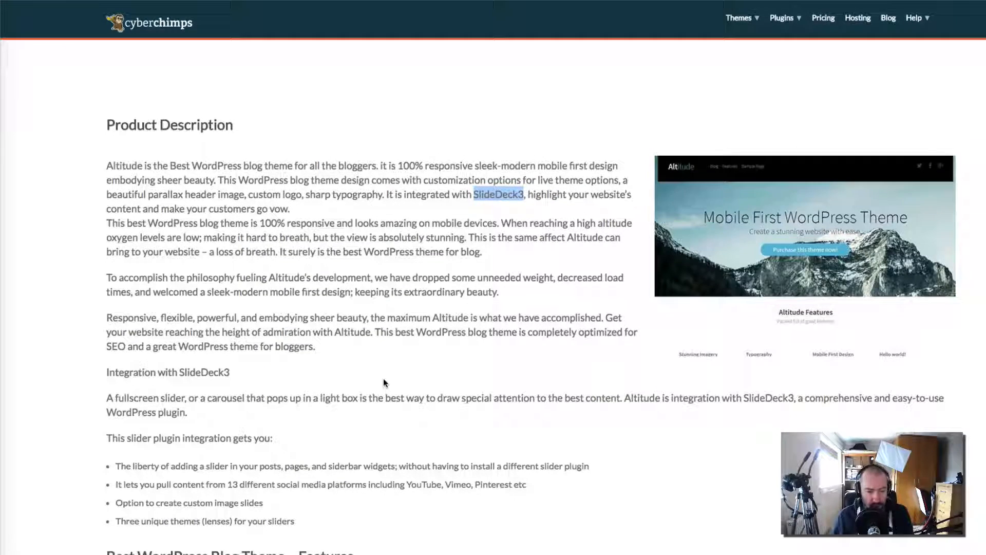
pyautogui.scroll(-1, 383, 382)
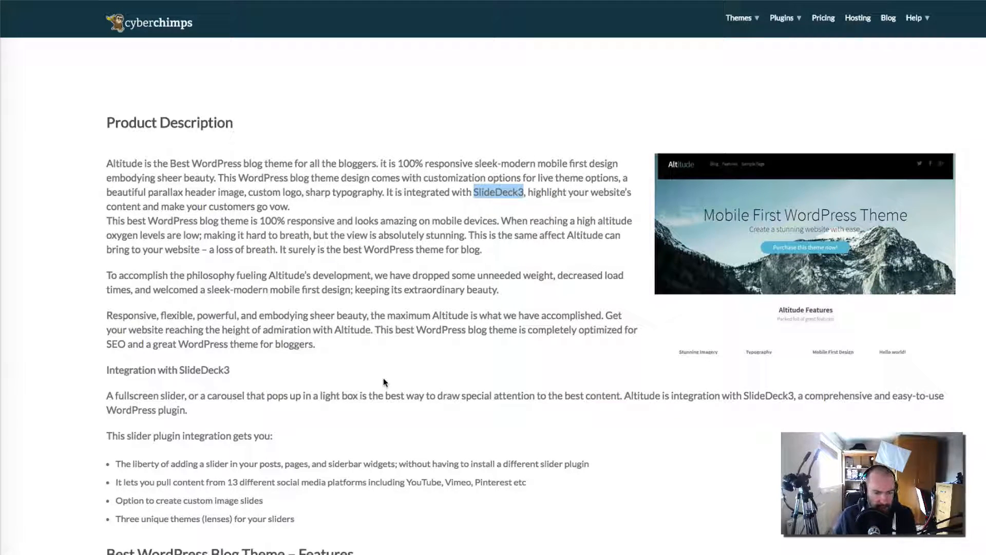
pyautogui.scroll(15, 383, 377)
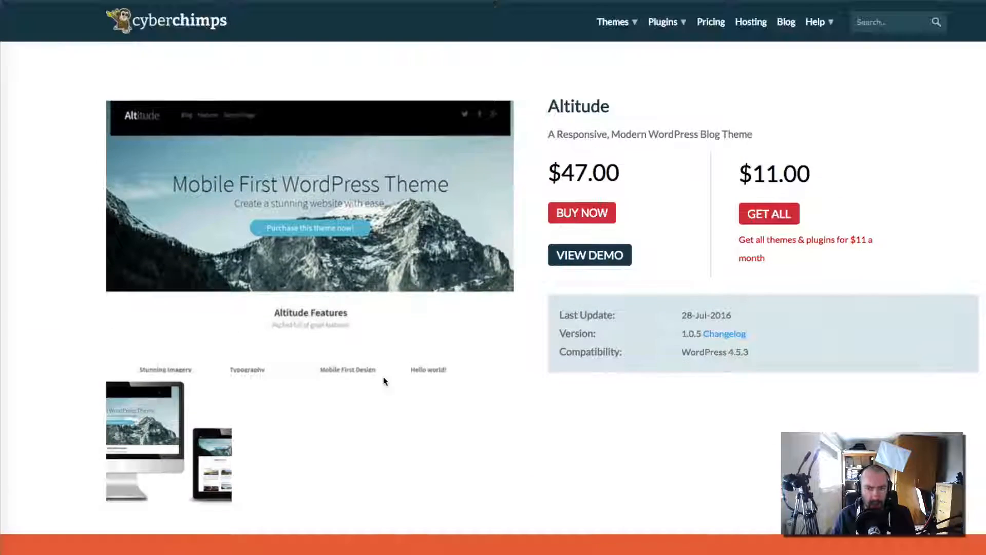
pyautogui.rightClick(765, 228)
pyautogui.click(783, 221)
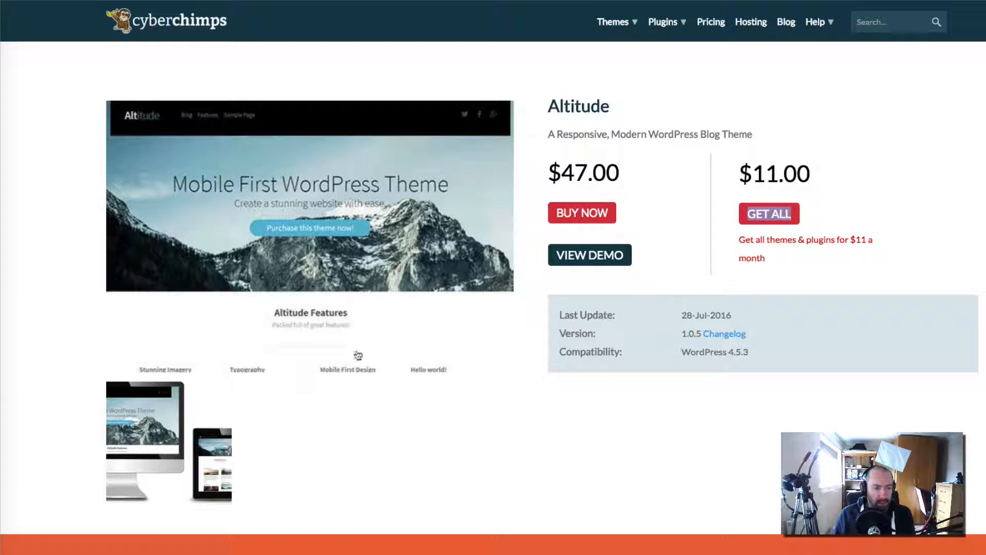
# - Read the theme's features list, highlighting 100% Responsive, Easy to Use, Parallax Effect and Speed Optimized
pyautogui.scroll(-10, 360, 370)
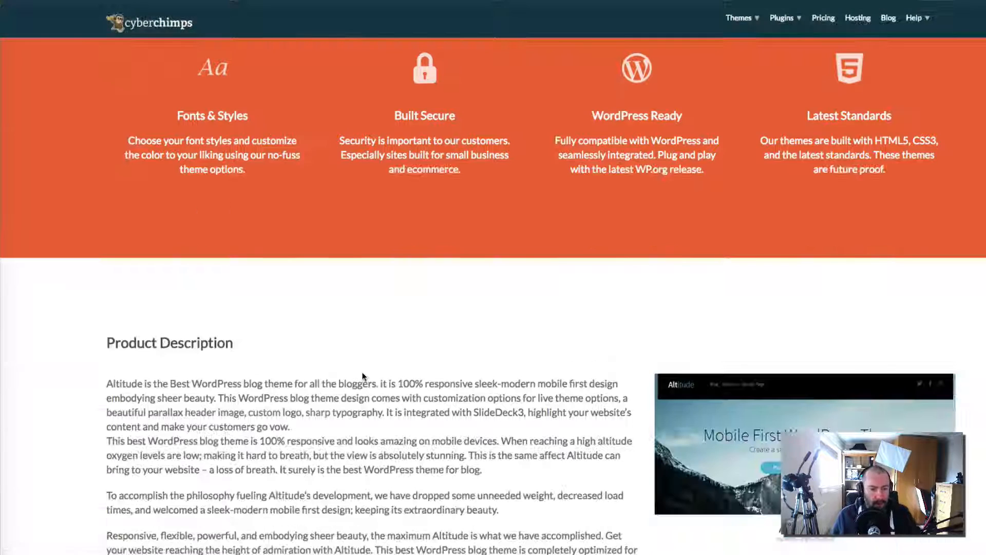
pyautogui.scroll(-6, 362, 376)
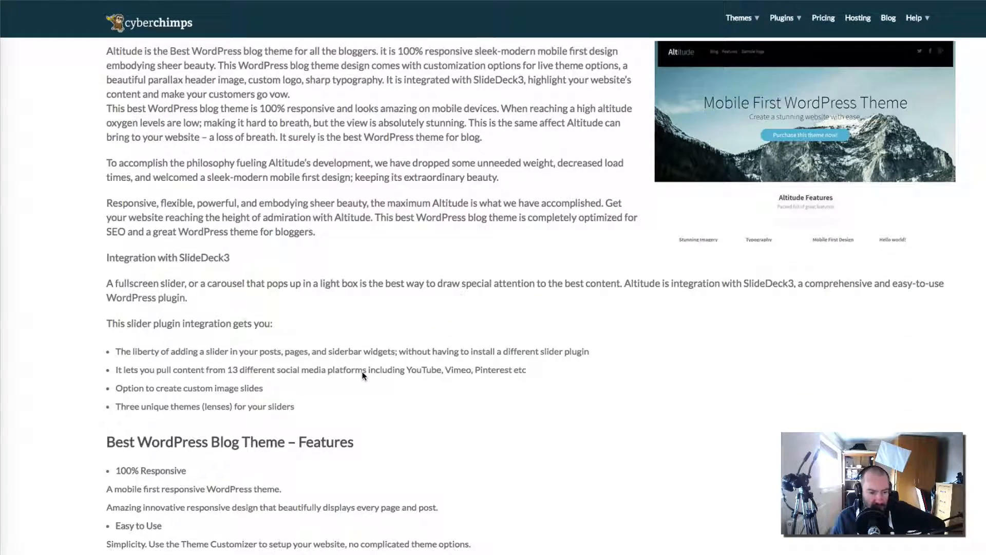
pyautogui.scroll(-3, 351, 384)
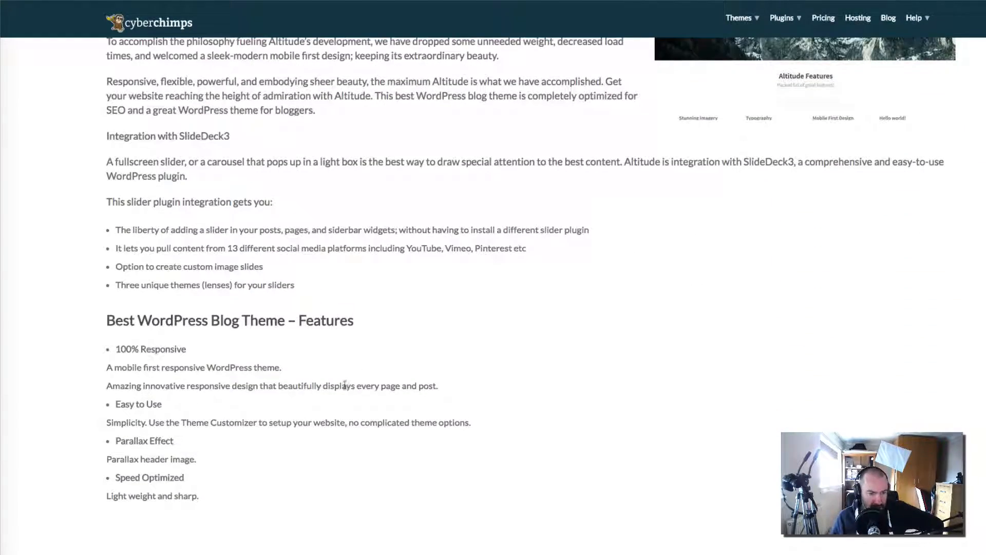
pyautogui.moveTo(188, 352); pyautogui.dragTo(115, 351)
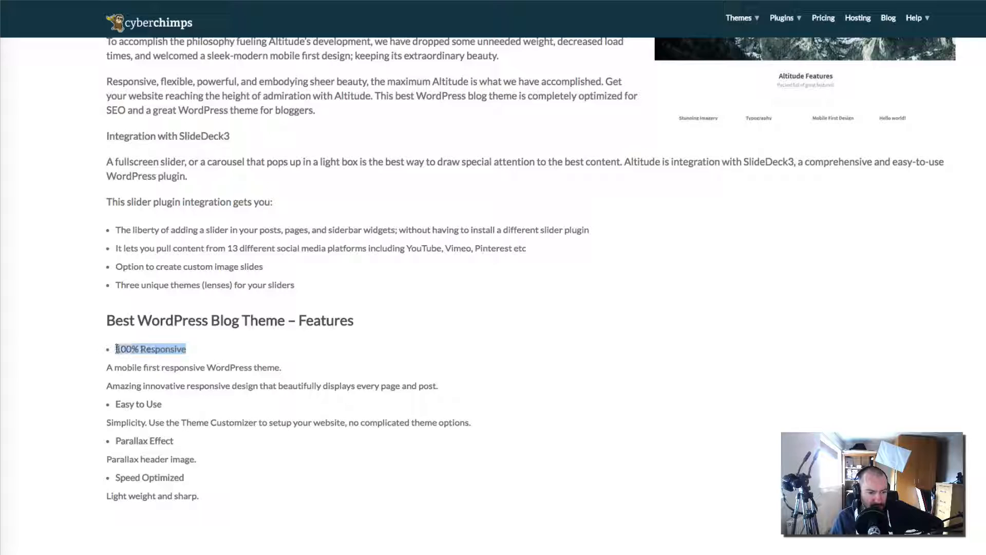
pyautogui.click(166, 410)
pyautogui.moveTo(166, 410); pyautogui.dragTo(109, 403)
pyautogui.click(179, 442)
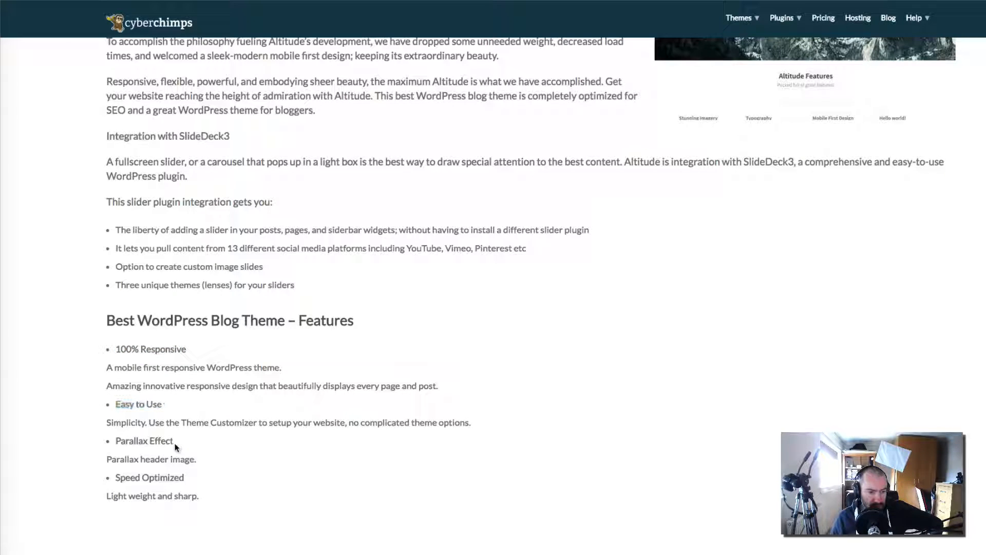
pyautogui.moveTo(177, 440); pyautogui.dragTo(115, 441)
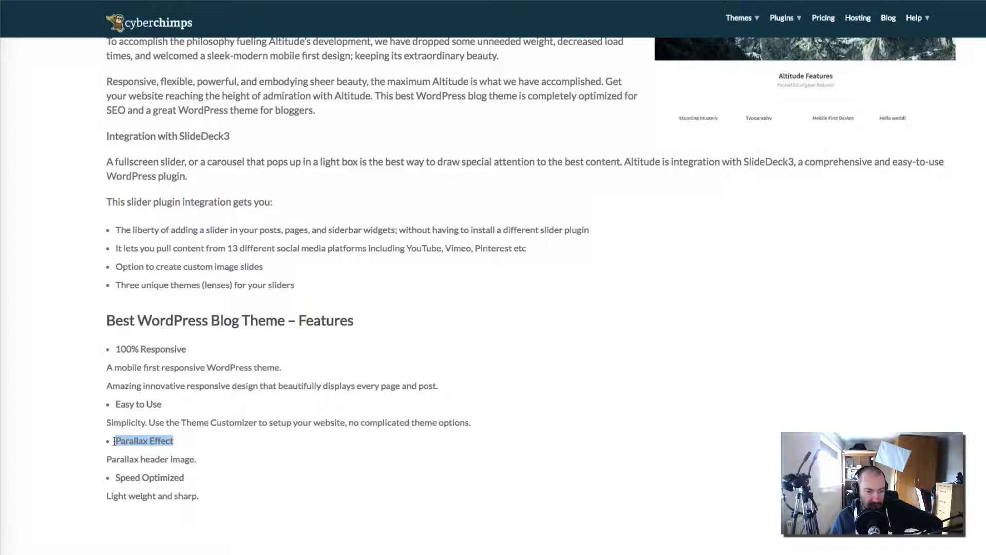
pyautogui.moveTo(186, 478); pyautogui.dragTo(114, 478)
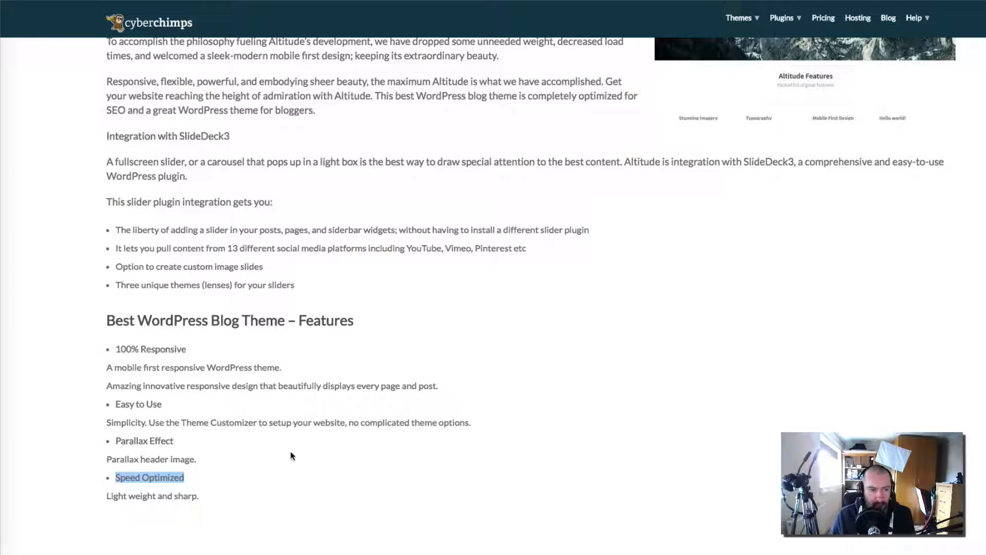
pyautogui.scroll(7, 291, 452)
pyautogui.scroll(12, 290, 451)
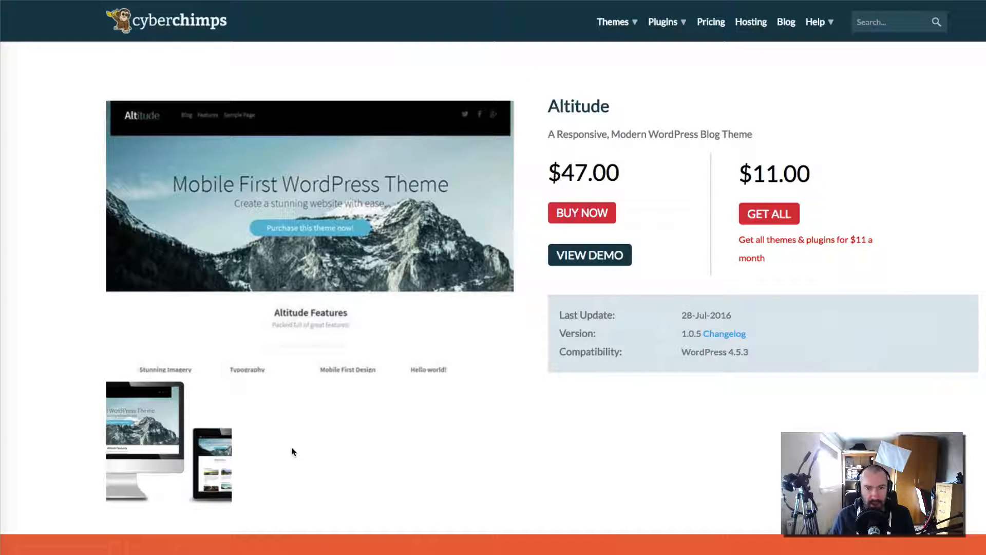
# - Open the Altitude theme's demo site and examine its home page from the header to the footer
pyautogui.scroll(-1, 309, 450)
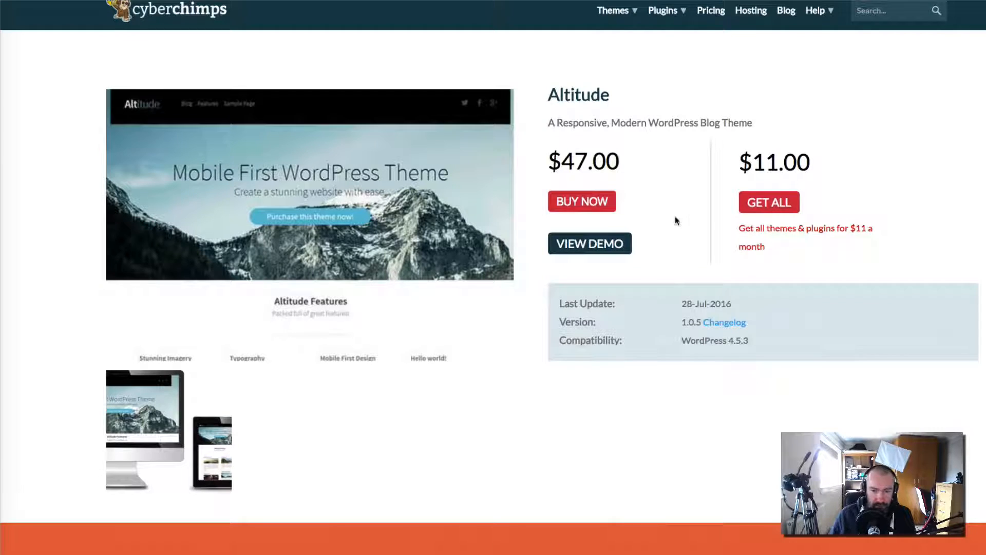
pyautogui.rightClick(596, 246)
pyautogui.click(600, 249)
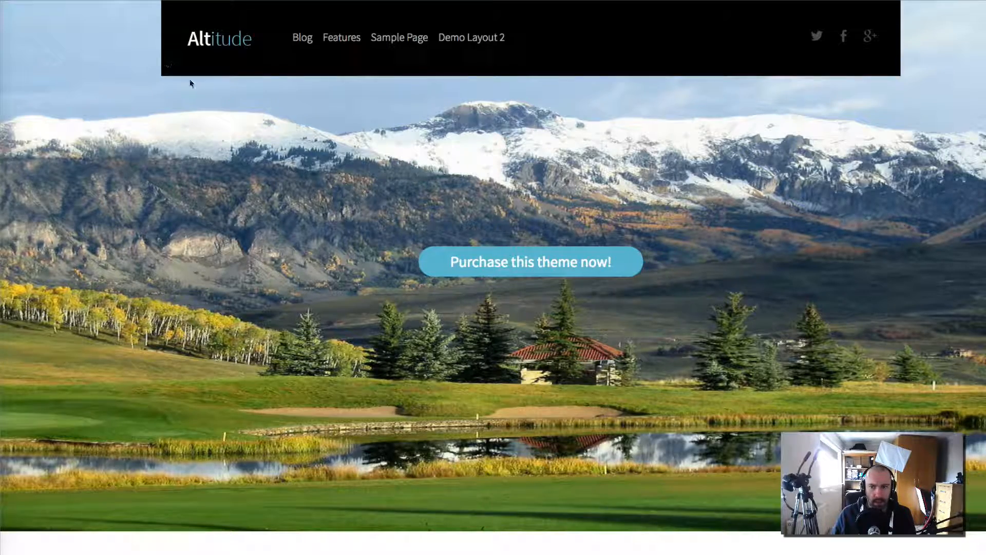
pyautogui.scroll(-5, 258, 144)
pyautogui.scroll(5, 259, 144)
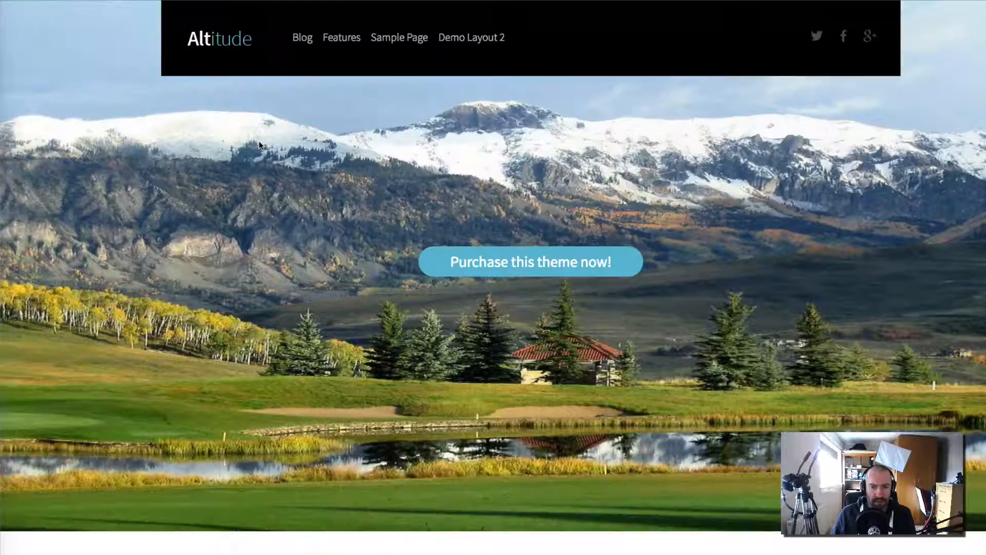
pyautogui.scroll(-1, 258, 157)
pyautogui.scroll(1, 258, 157)
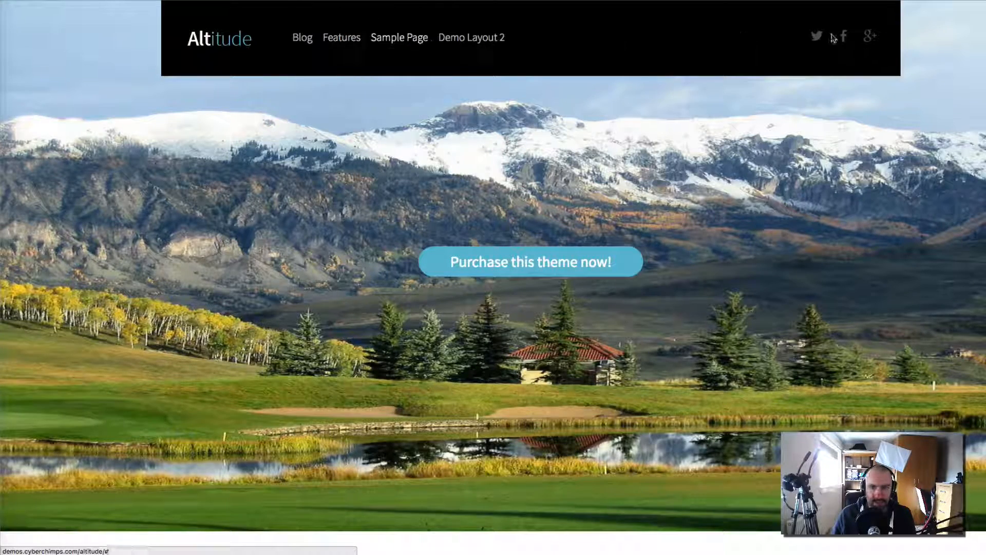
pyautogui.scroll(-5, 482, 216)
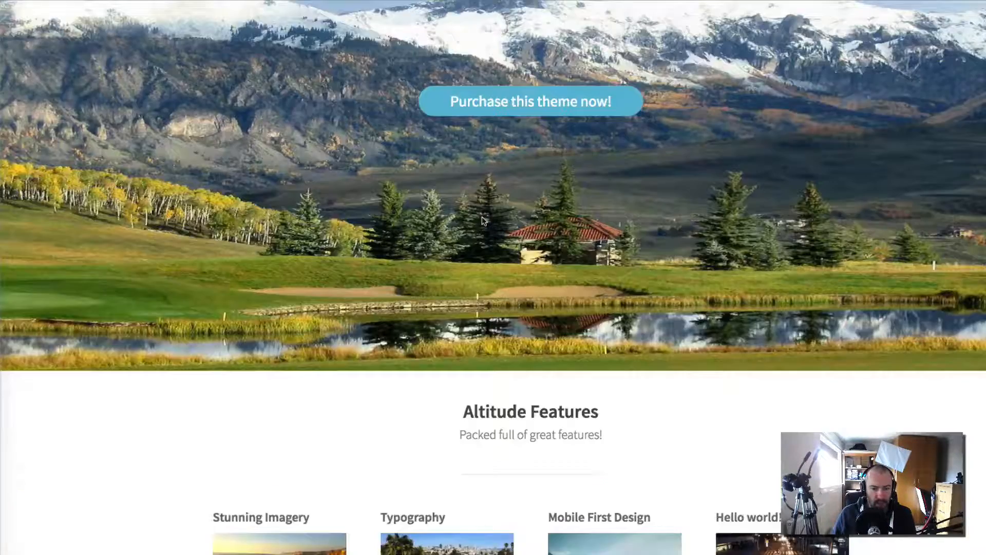
pyautogui.scroll(-3, 411, 278)
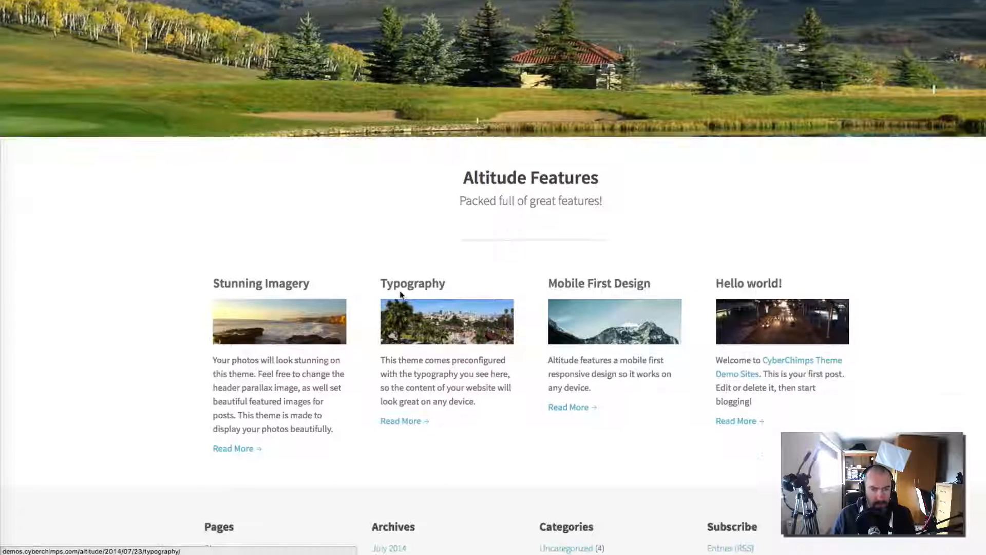
pyautogui.scroll(-2, 396, 312)
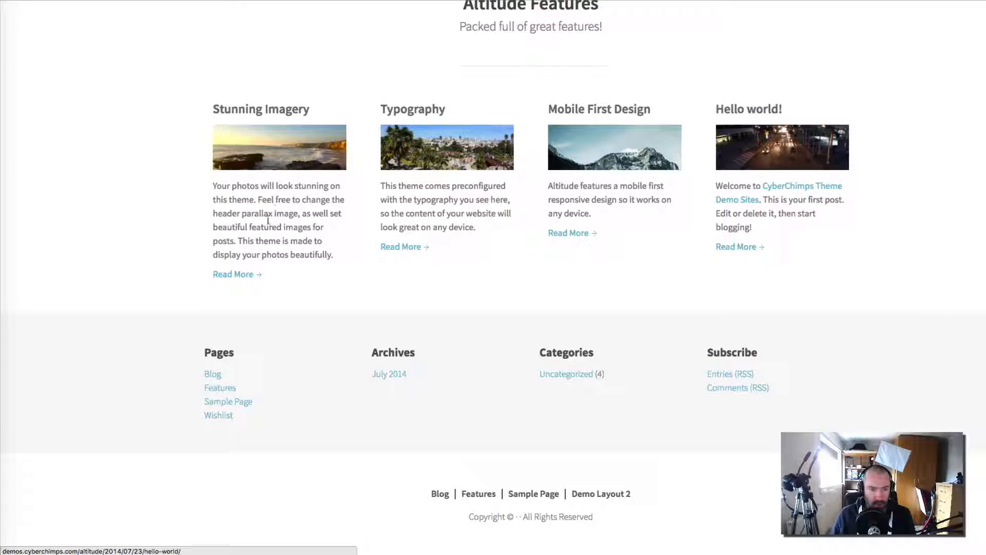
# - Open the full Stunning Imagery post from the home page's feature section and look over its layout
pyautogui.click(234, 275)
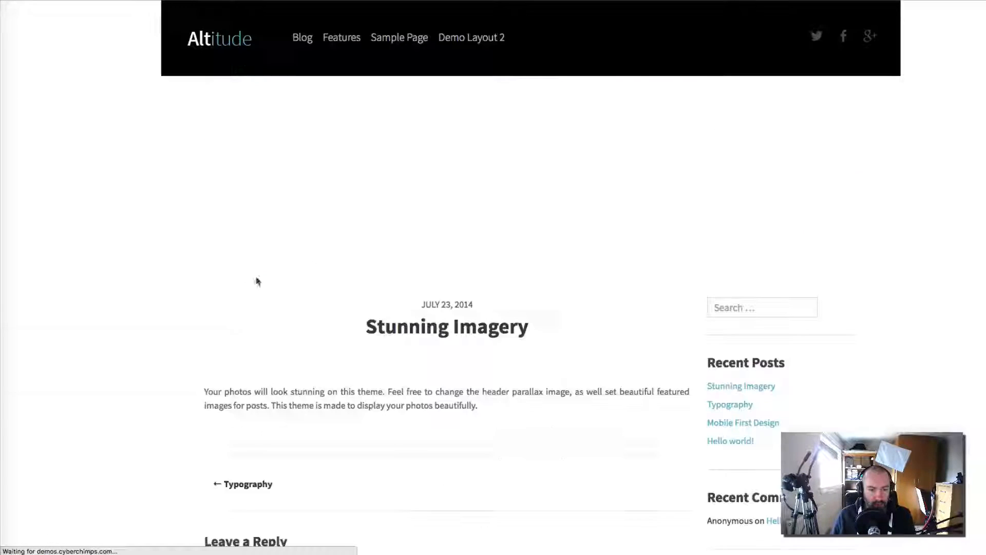
pyautogui.scroll(-5, 274, 295)
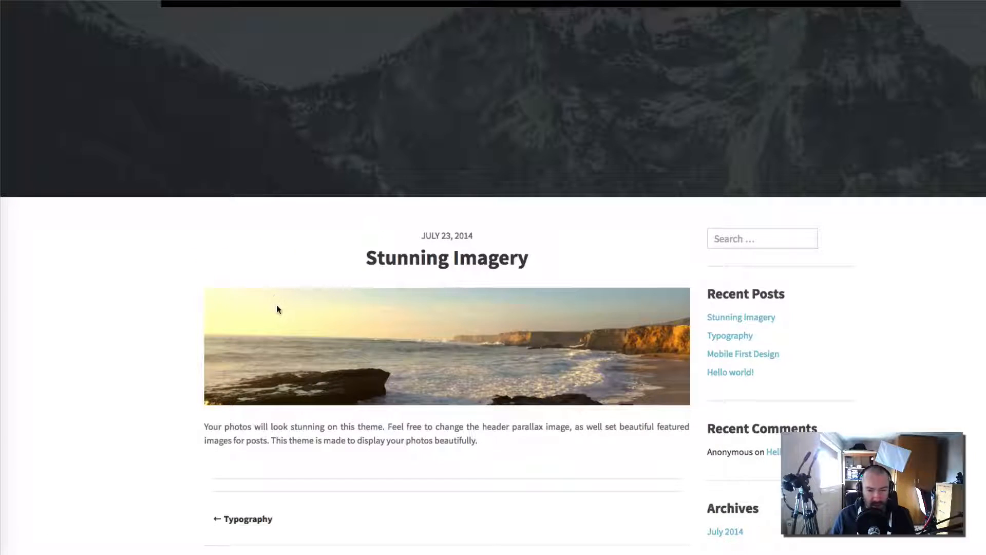
pyautogui.scroll(5, 306, 343)
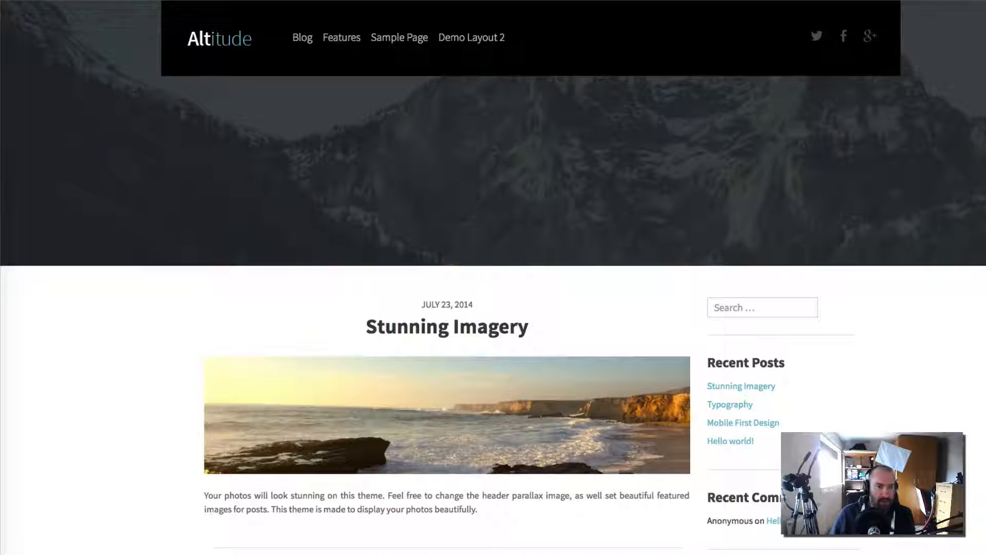
# - Open the demo's Blog page and look through the listed posts down to Mobile First Design
pyautogui.click(297, 41)
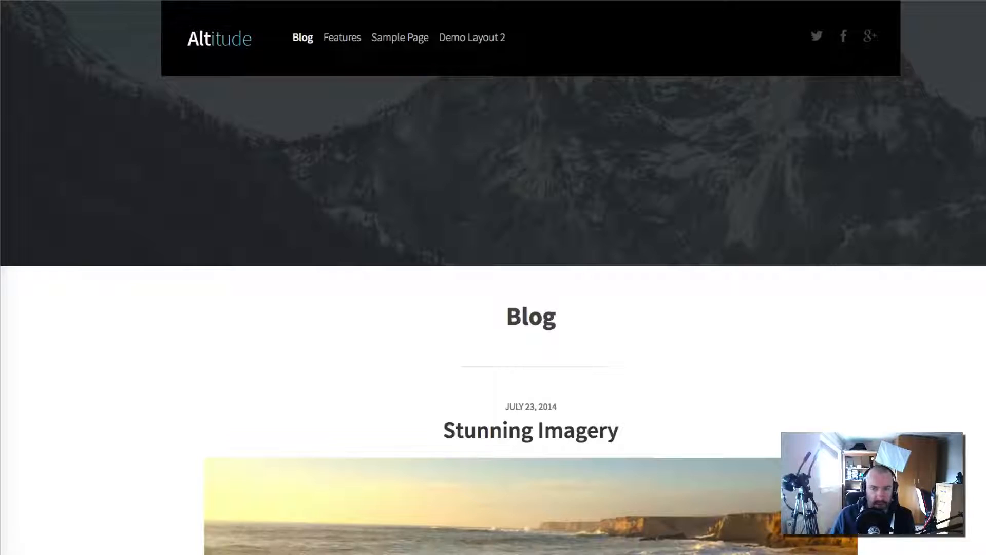
pyautogui.scroll(-7, 530, 278)
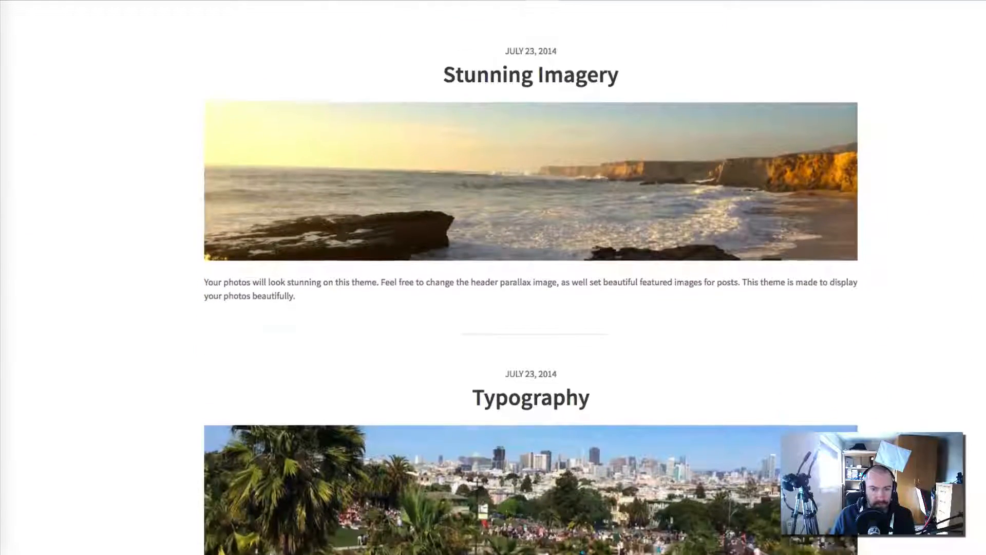
pyautogui.scroll(-3, 531, 277)
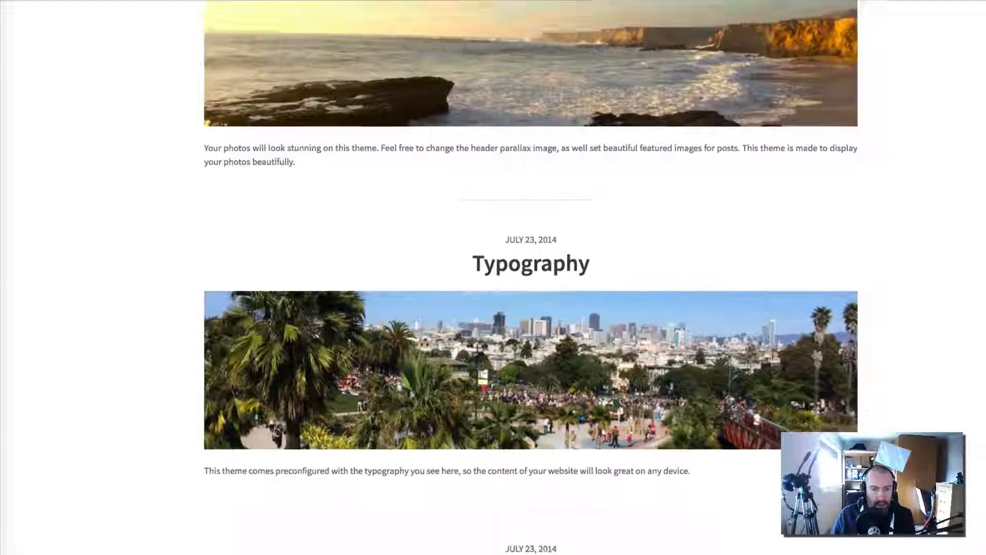
pyautogui.scroll(-4, 526, 284)
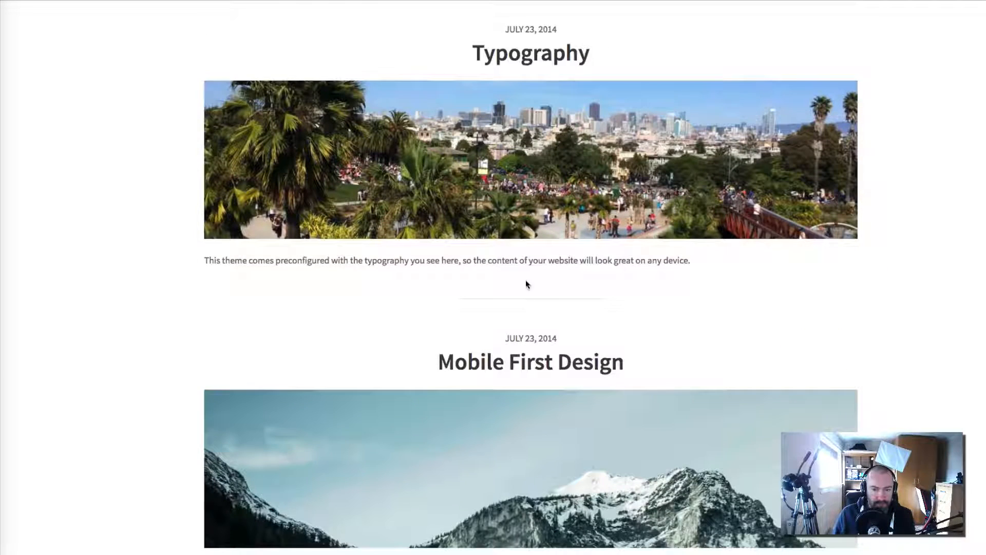
# - Open the Typography post from the blog listing and examine its layout, sidebar and comment form
pyautogui.click(546, 61)
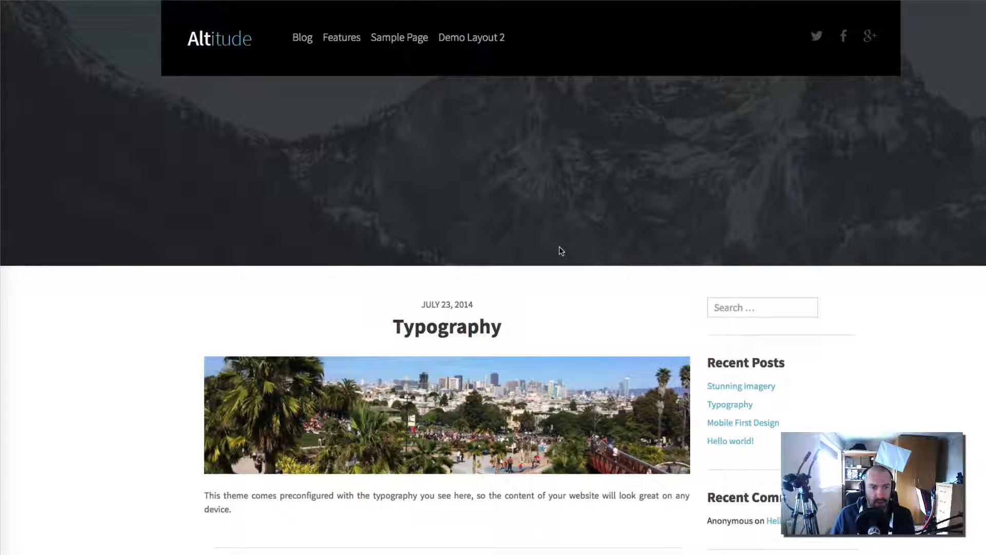
pyautogui.scroll(-5, 571, 252)
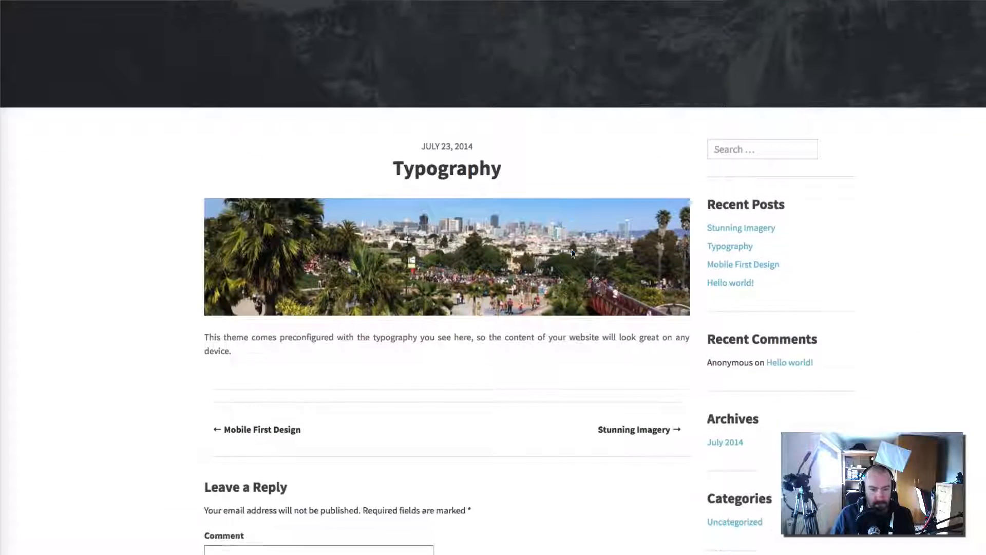
pyautogui.scroll(-6, 572, 252)
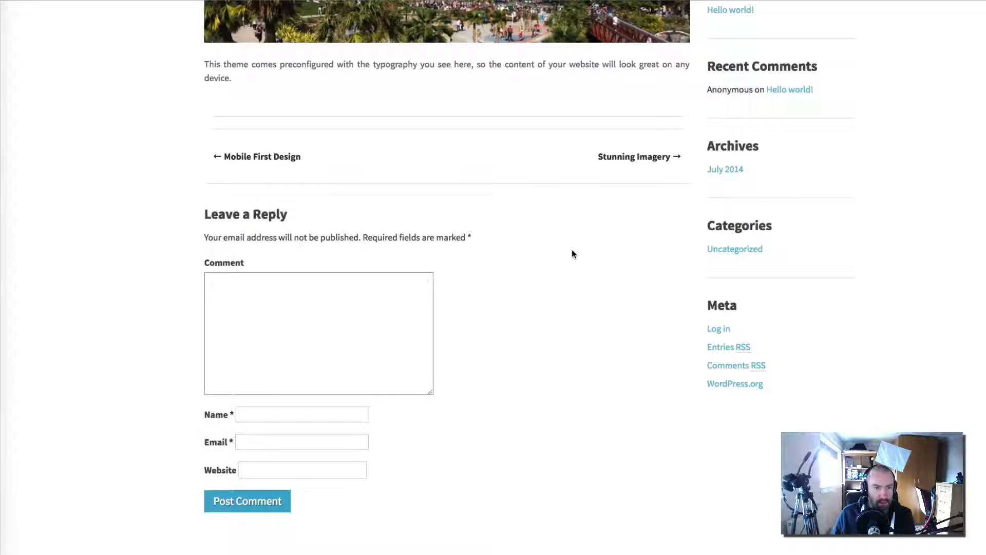
pyautogui.press('Home')
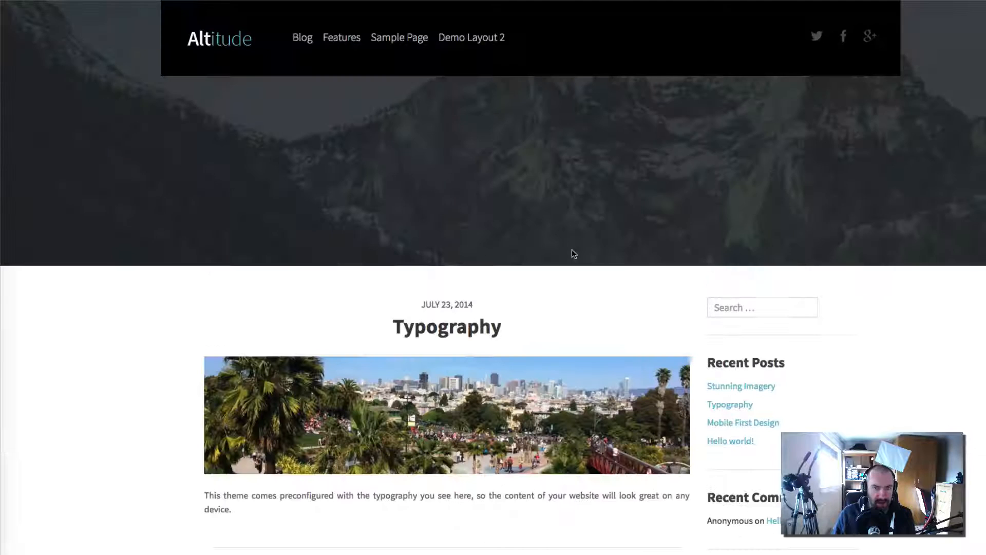
# - Open the demo's Sample Page and look over its text, sidebar and comment form
pyautogui.click(403, 41)
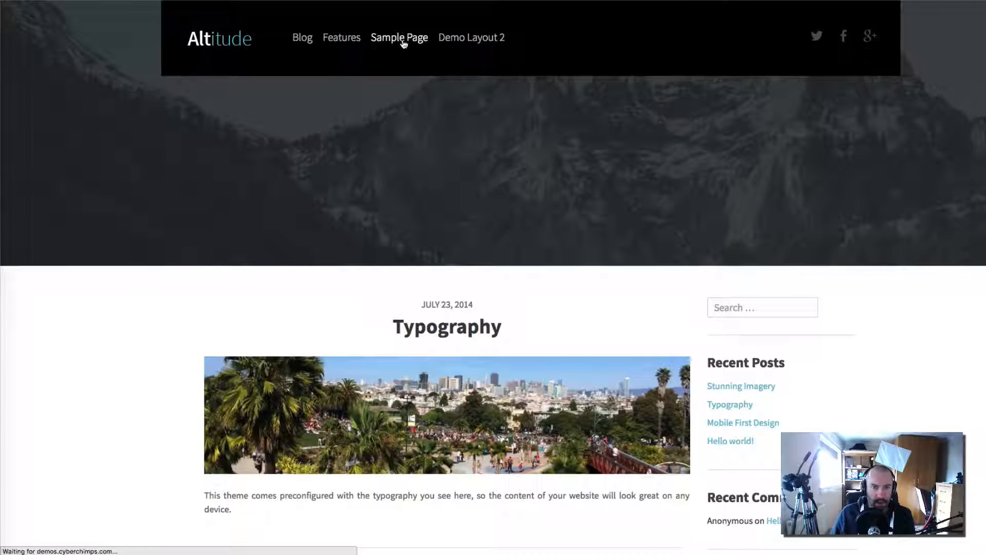
pyautogui.scroll(-5, 525, 250)
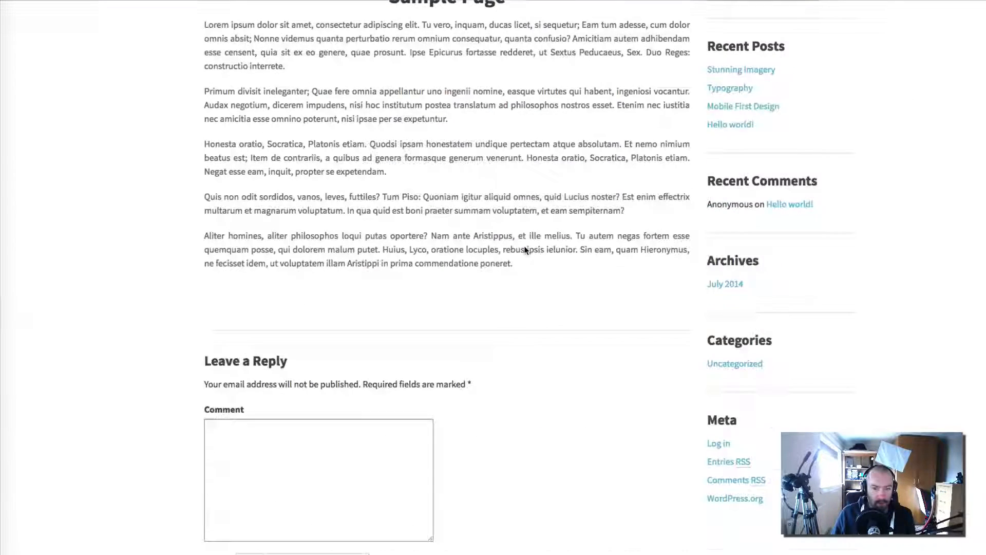
pyautogui.press('Home')
# - Open Demo Layout 2 and advance its image slider to the third slide
pyautogui.click(474, 40)
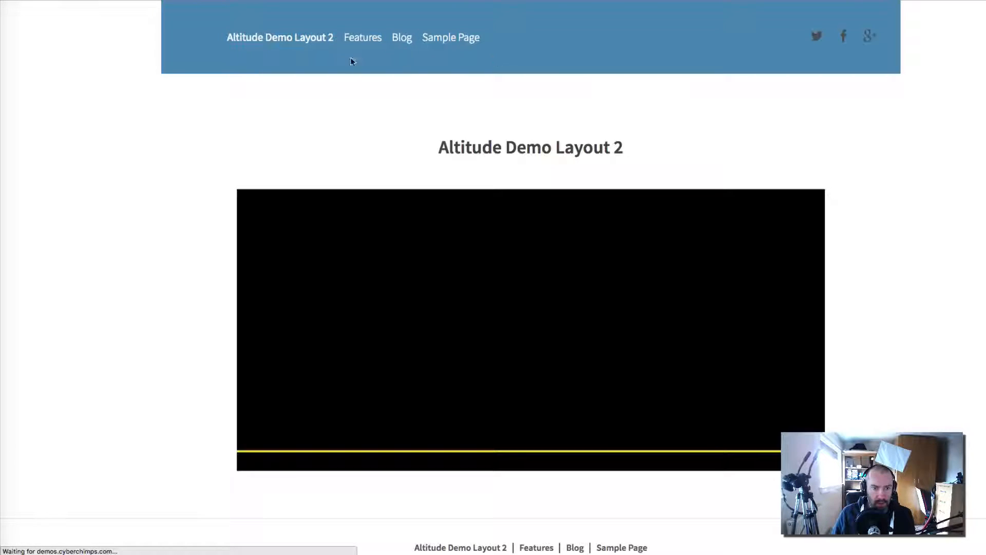
pyautogui.scroll(-2, 162, 124)
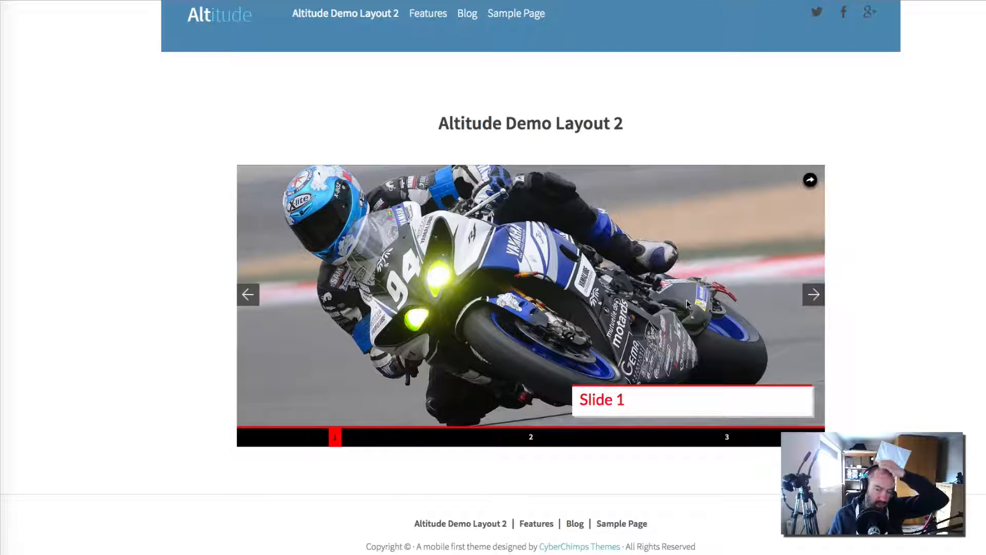
pyautogui.click(815, 296)
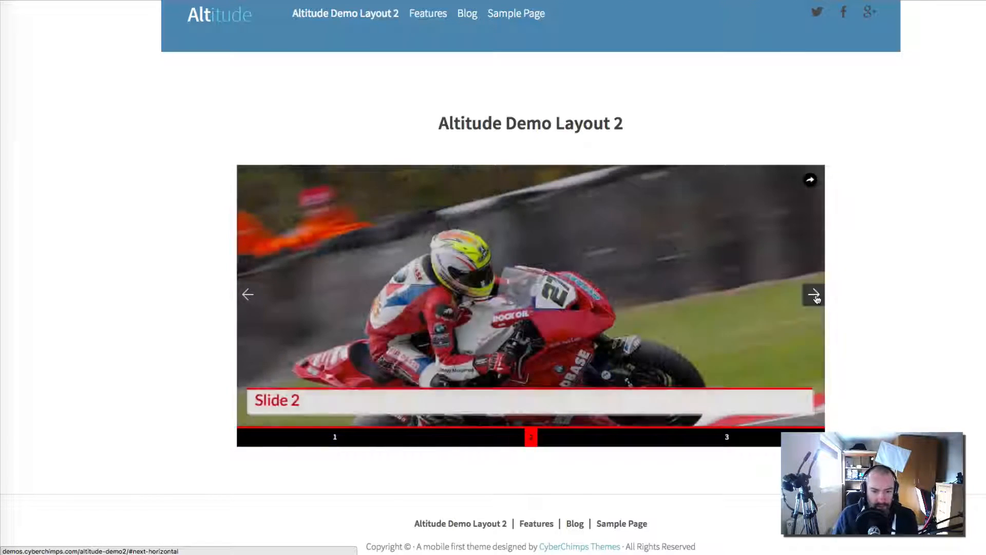
pyautogui.click(814, 296)
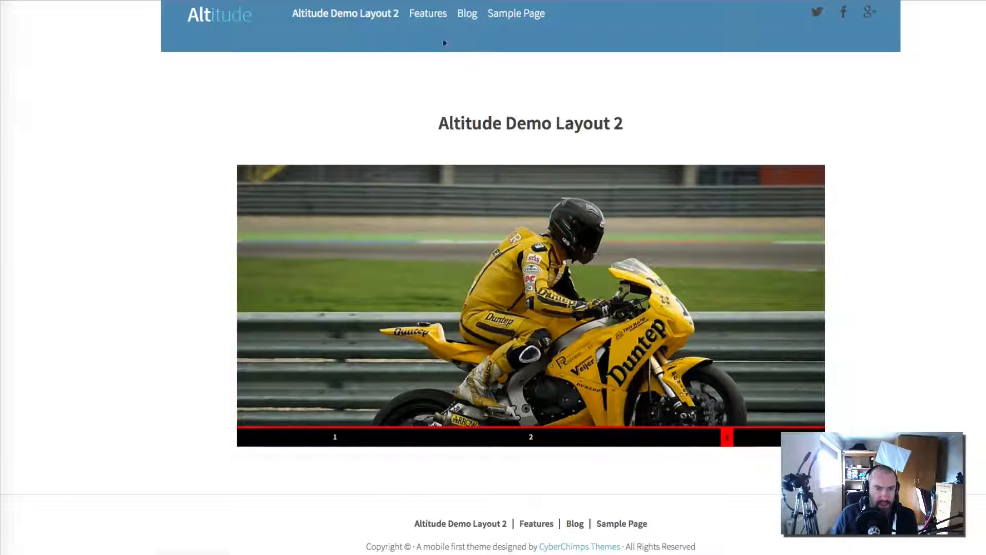
# - Open the Features page of Demo Layout 2 and examine its full-width layout down to the comment form
pyautogui.click(437, 20)
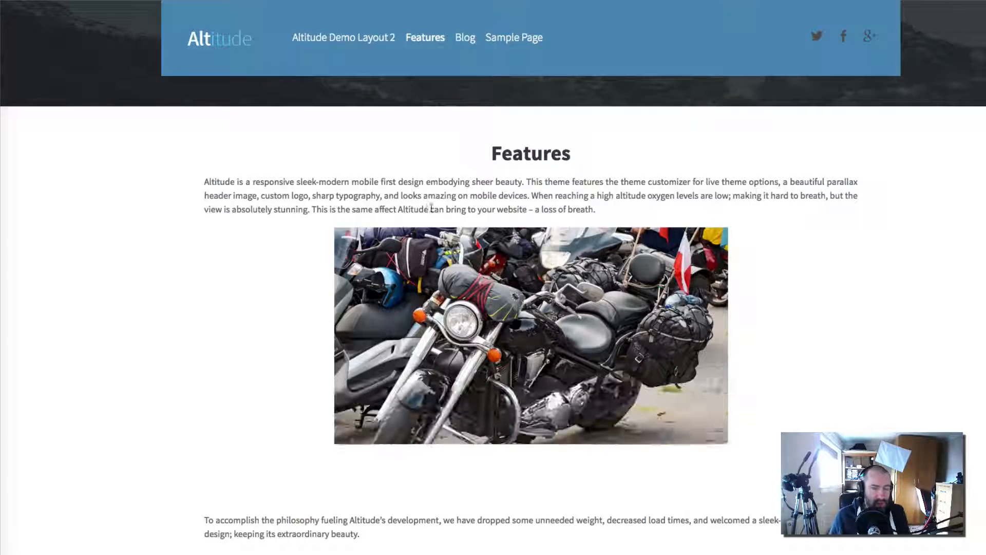
pyautogui.scroll(-5, 404, 308)
pyautogui.scroll(-2, 403, 308)
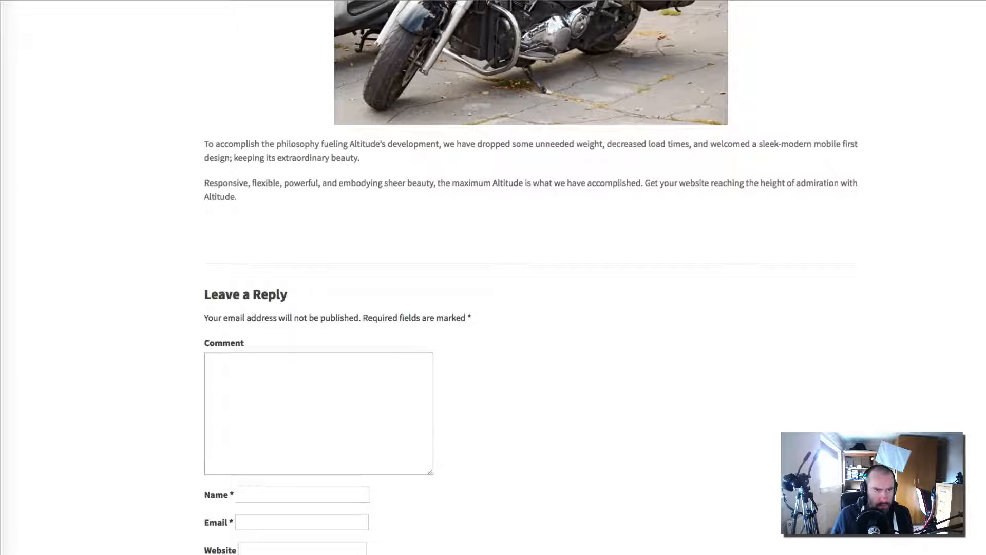
pyautogui.scroll(7, 316, 129)
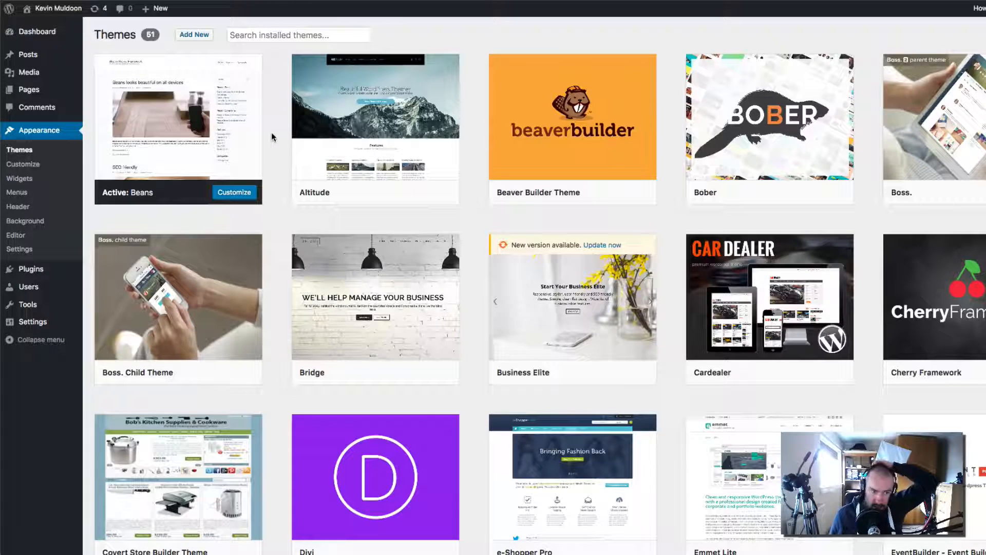
# - Activate the Altitude theme in the WordPress admin, along with its recommended SlideDeck3 plugin
pyautogui.moveTo(374, 192)
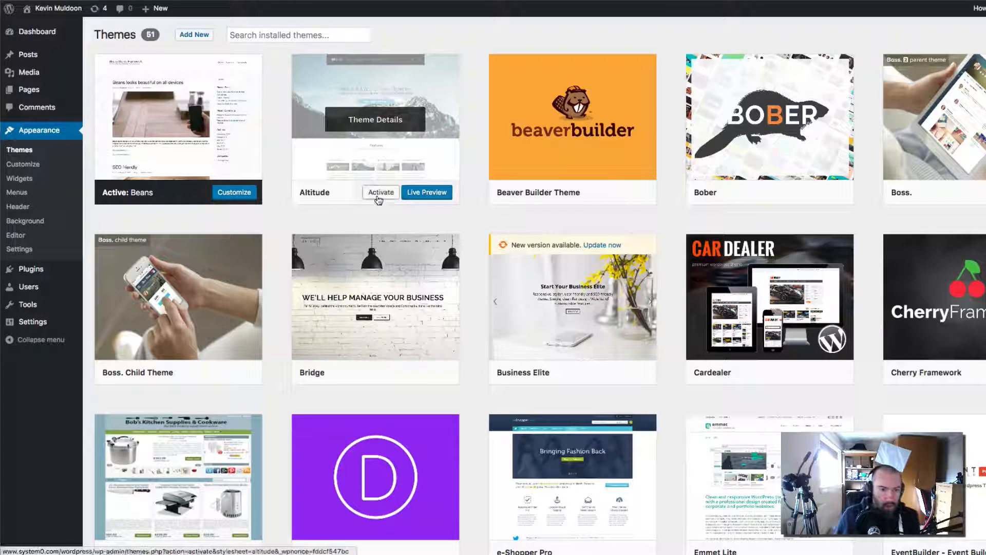
pyautogui.click(380, 193)
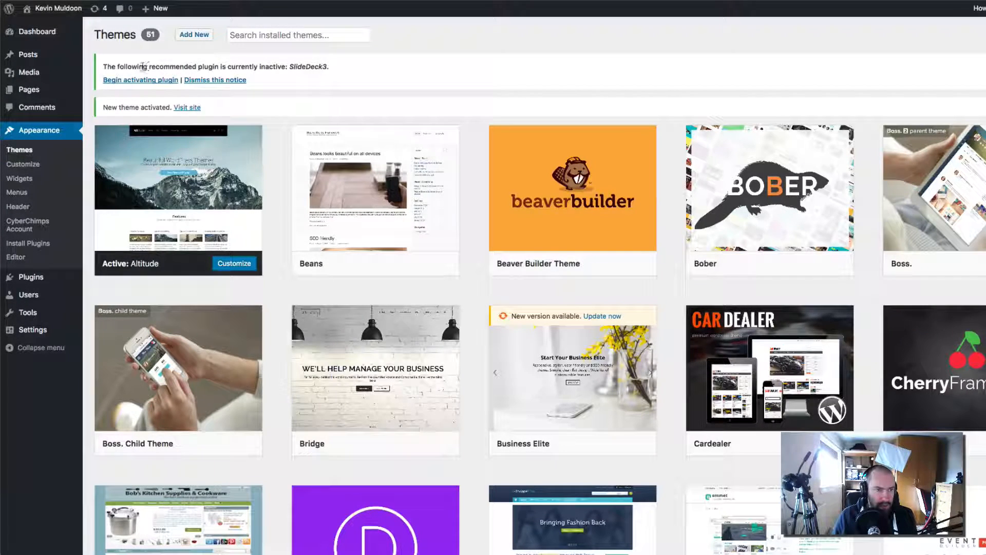
pyautogui.moveTo(121, 66); pyautogui.dragTo(329, 68)
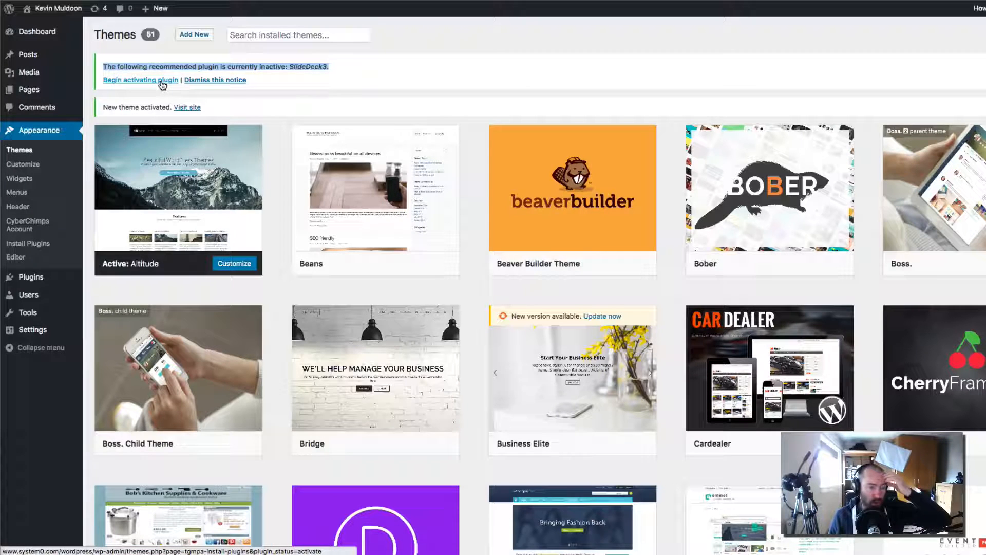
pyautogui.click(161, 81)
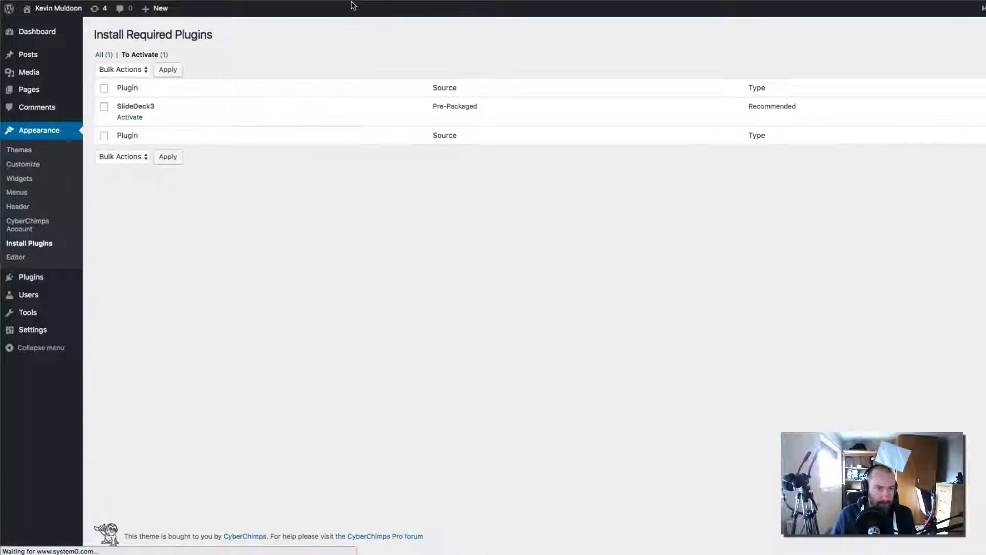
pyautogui.click(130, 118)
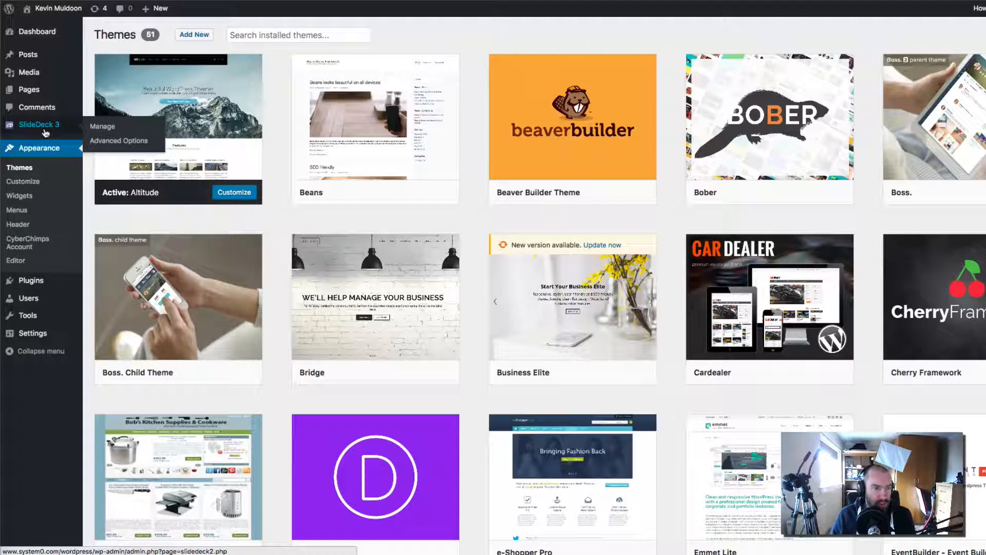
# - Start a new SlideDeck slider from a dynamic source, using Your Posts as the content
pyautogui.click(45, 134)
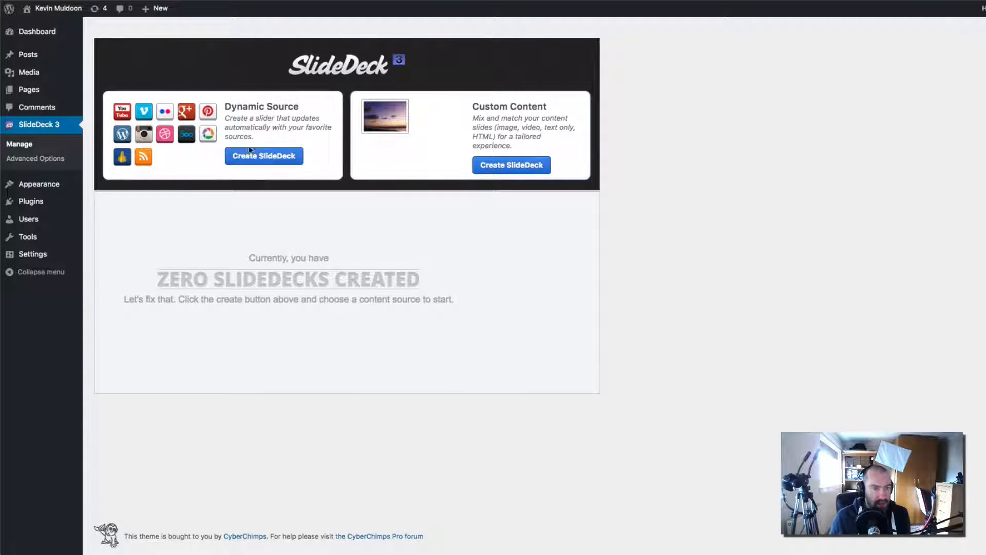
pyautogui.click(281, 156)
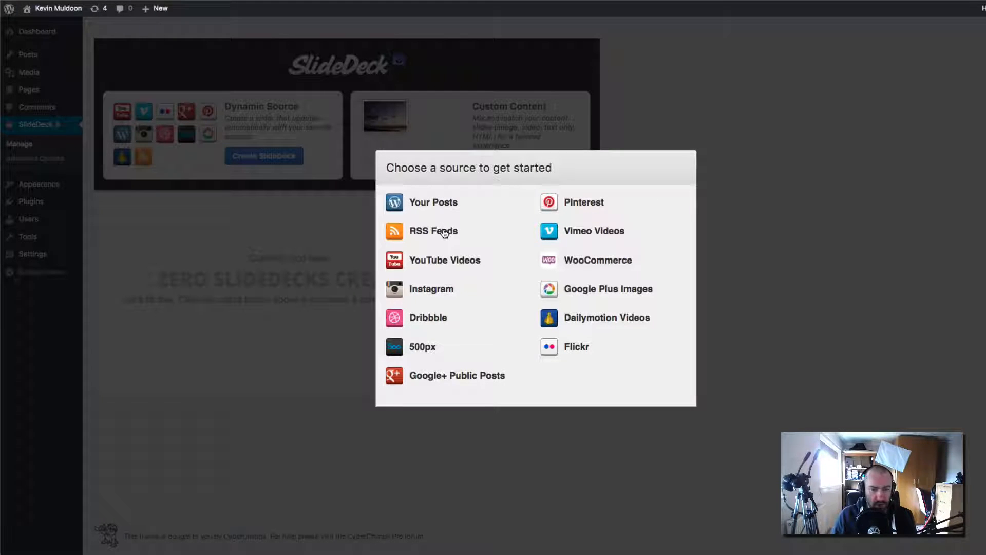
pyautogui.click(438, 207)
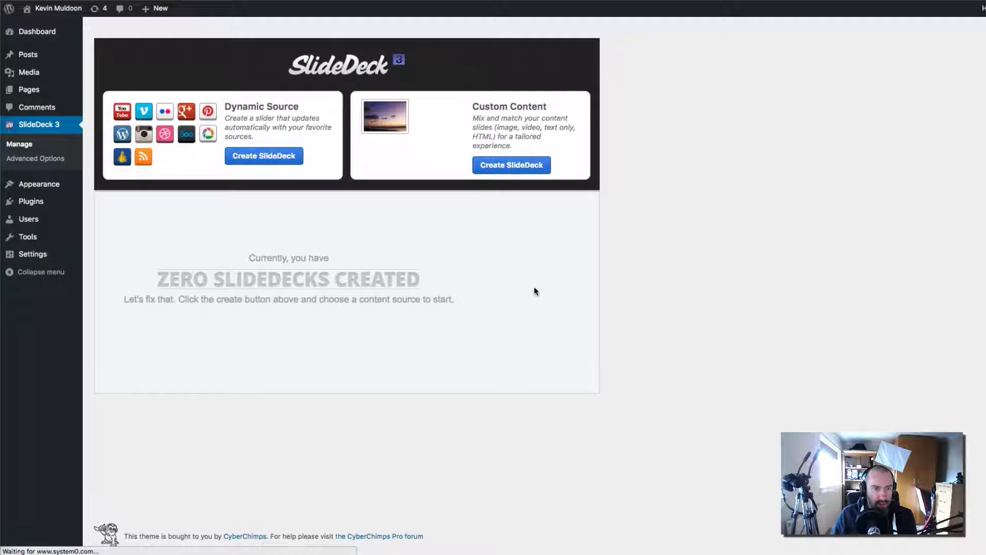
# - Review the new slider's Setup, Appearance, Content, Navigation, Playback and Lenses options together with its preview
pyautogui.scroll(-5, 548, 353)
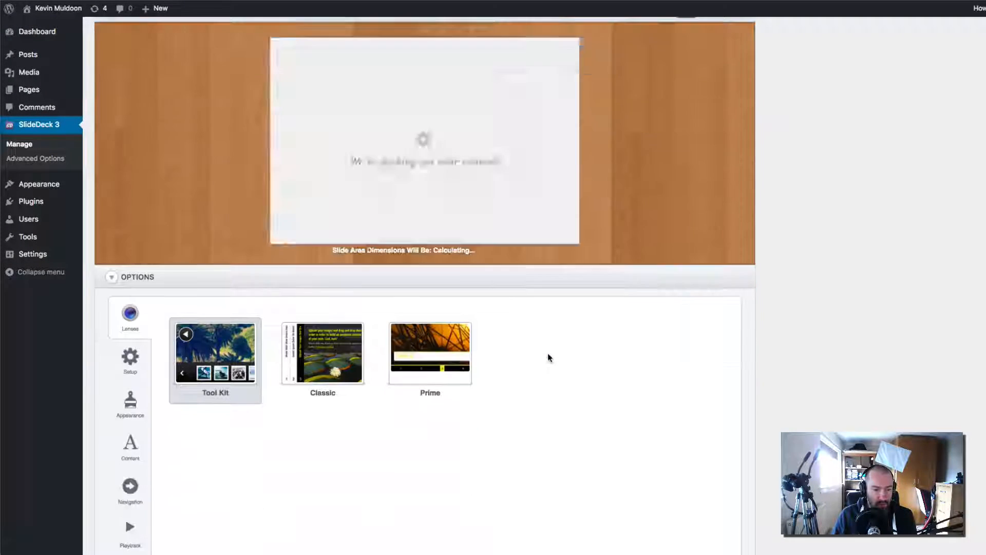
pyautogui.click(130, 222)
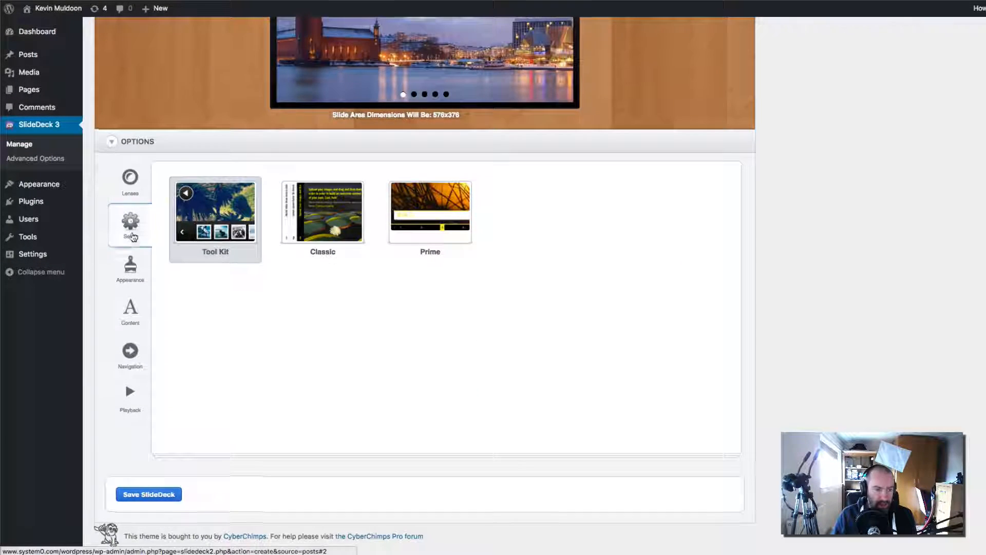
pyautogui.click(141, 313)
pyautogui.click(130, 341)
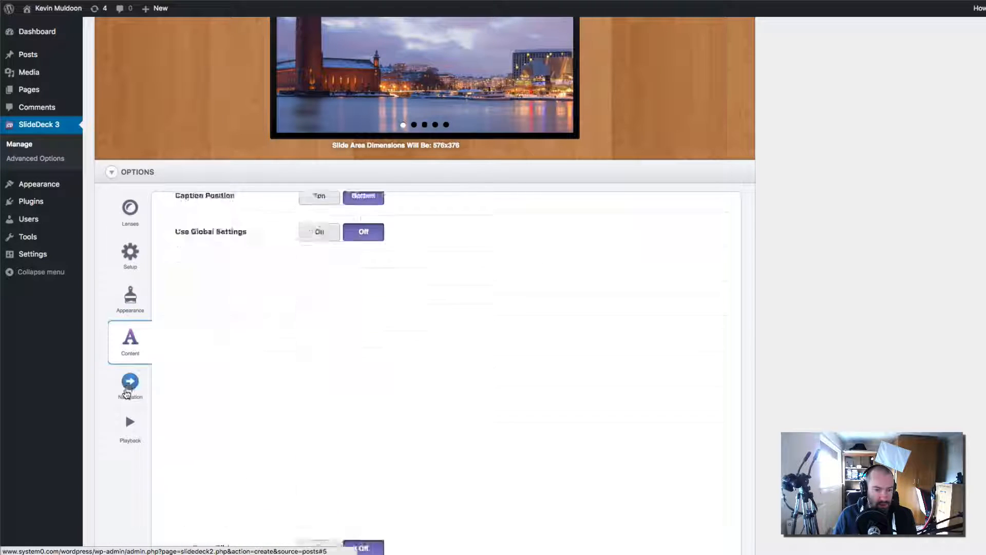
pyautogui.click(128, 388)
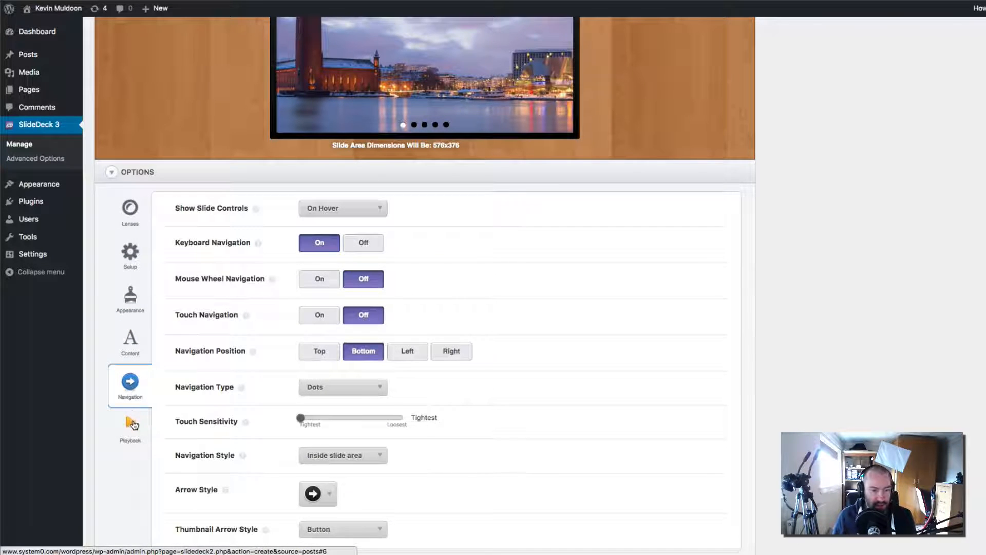
pyautogui.click(130, 426)
pyautogui.scroll(5, 169, 351)
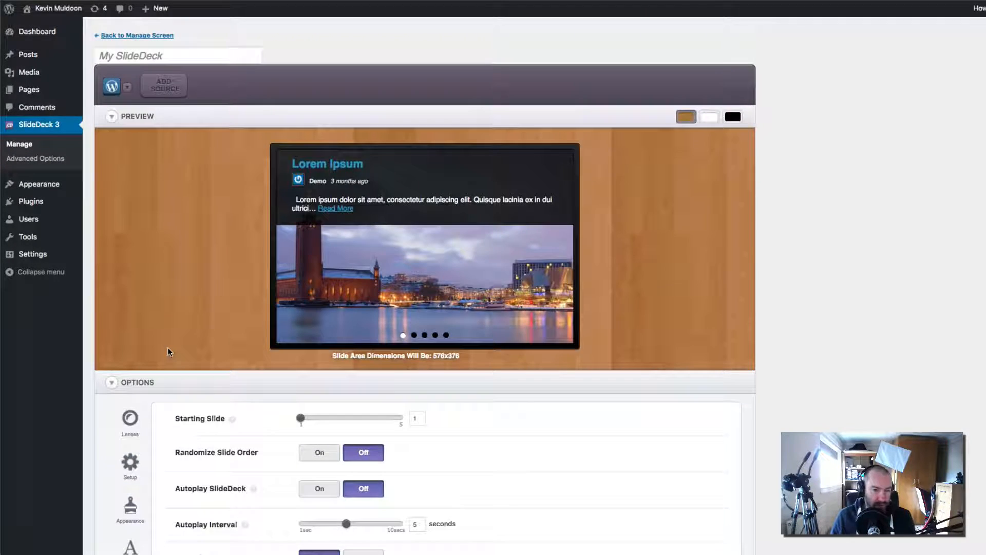
pyautogui.click(121, 421)
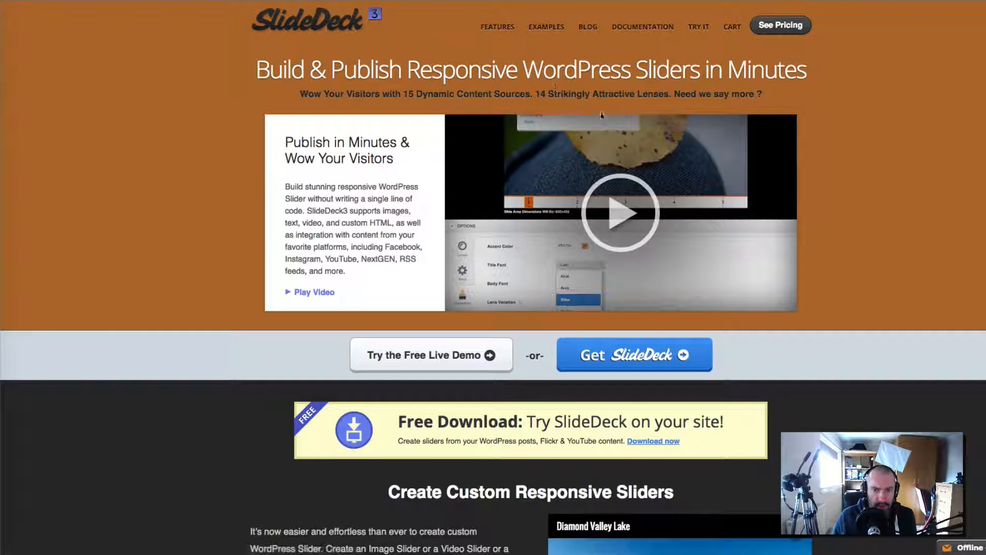
# - Examine the SlideDeck website's home page for supported slide types, content sources and lenses
pyautogui.scroll(-5, 769, 359)
pyautogui.scroll(-2, 872, 343)
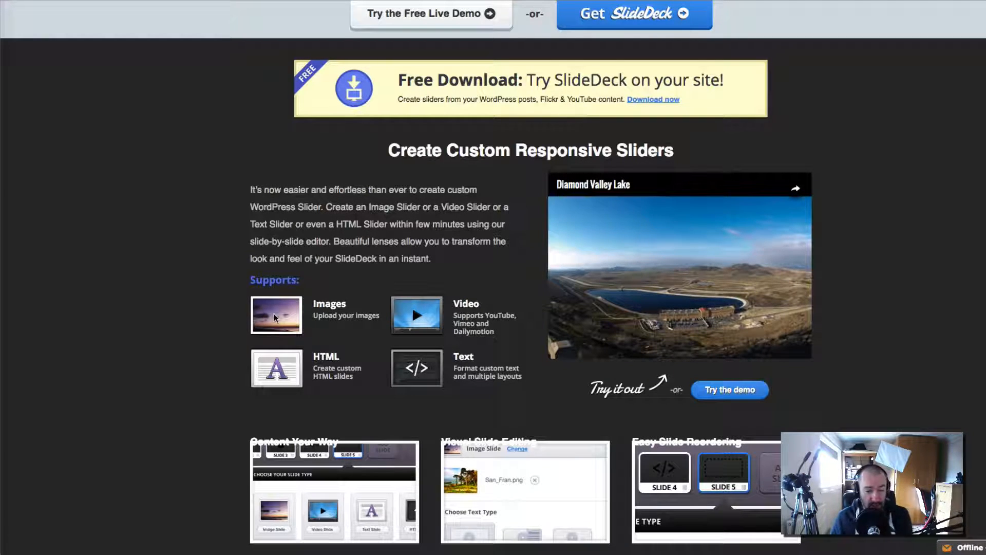
pyautogui.scroll(-3, 302, 378)
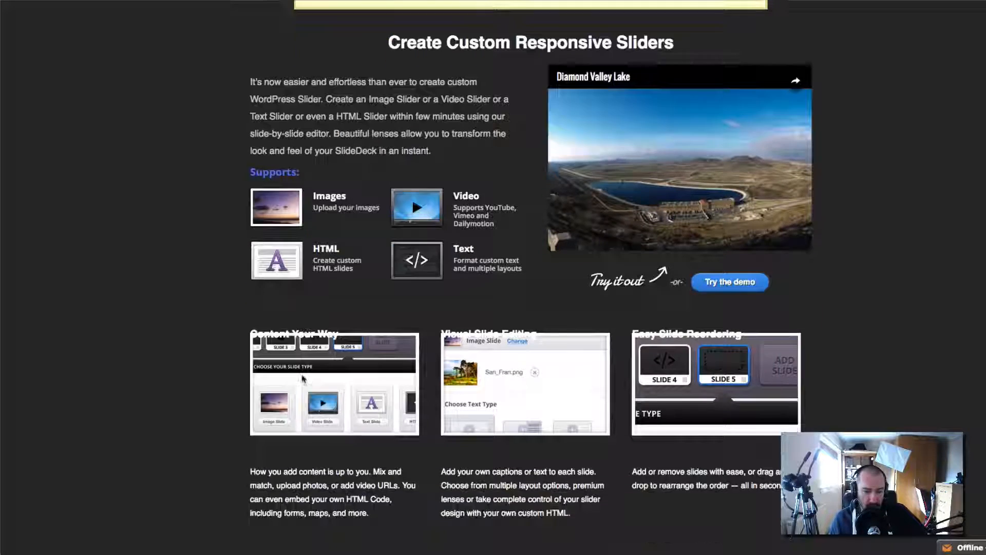
pyautogui.scroll(-10, 302, 377)
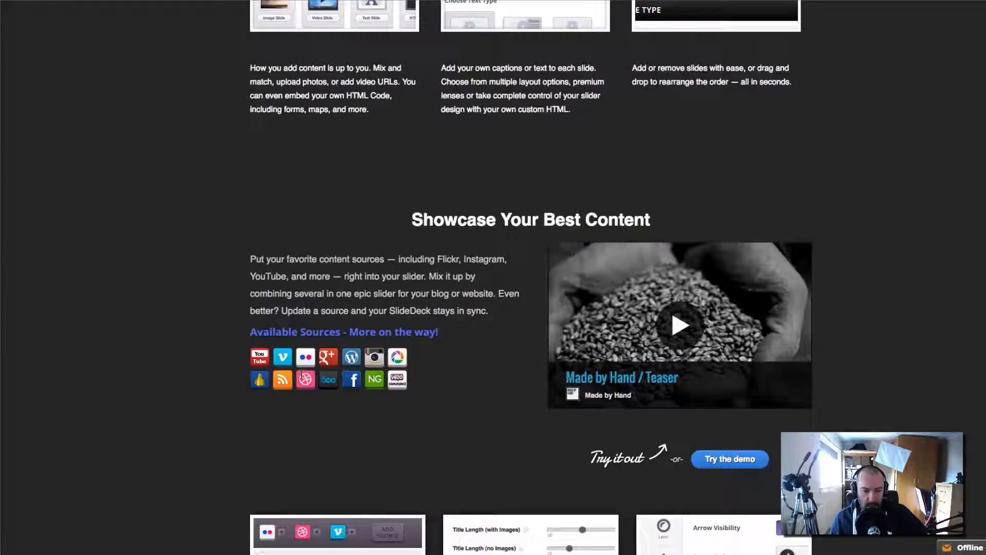
pyautogui.scroll(-15, 302, 377)
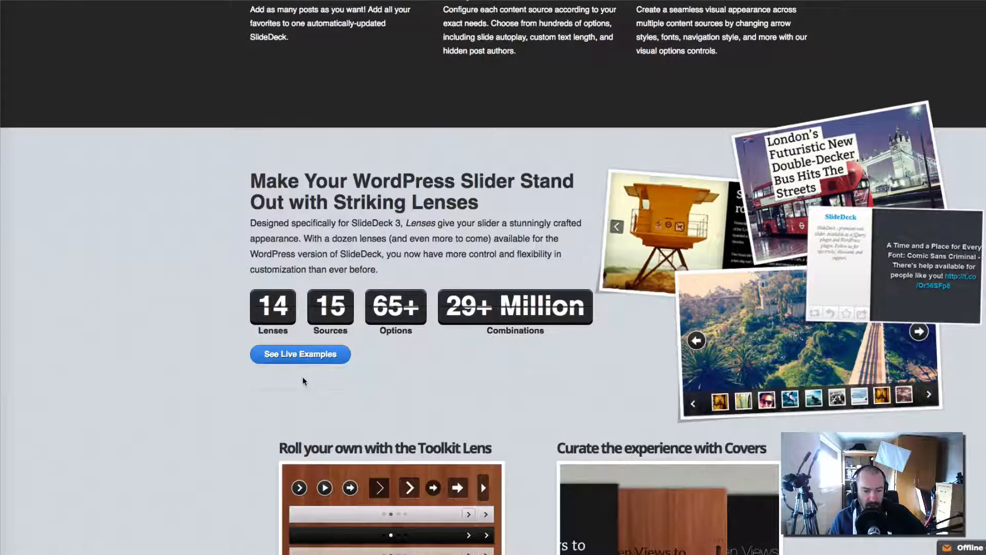
pyautogui.scroll(-10, 303, 381)
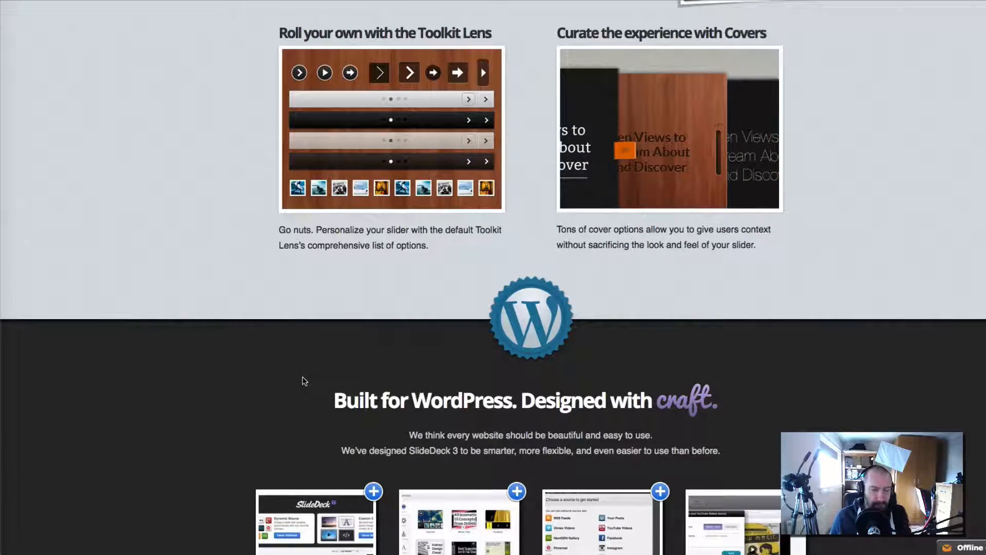
pyautogui.scroll(20, 302, 381)
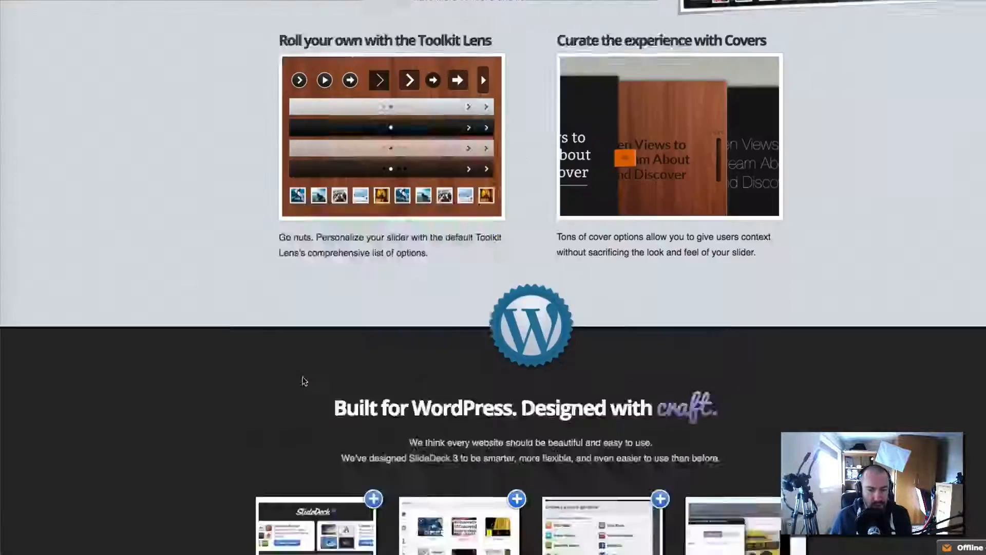
pyautogui.scroll(15, 303, 381)
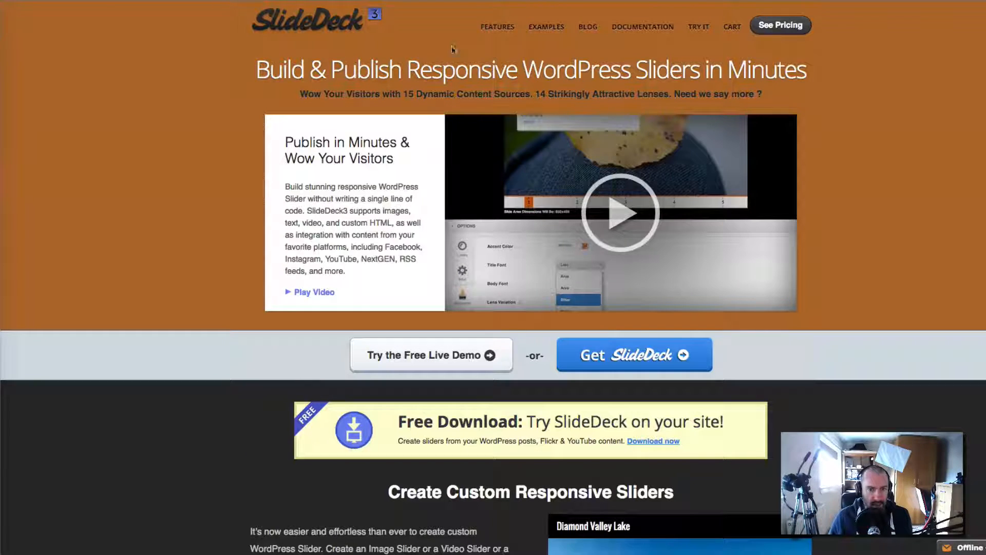
# - Open the SlideDeck website's Features page and examine the Lenses section, highlighting the "14 high-quality lenses" heading
pyautogui.click(496, 35)
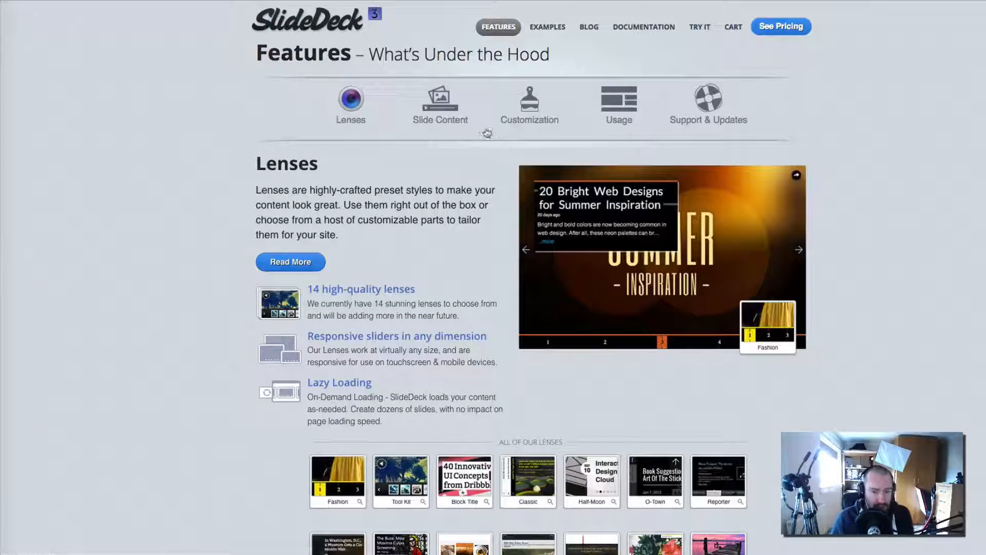
pyautogui.scroll(-3, 462, 135)
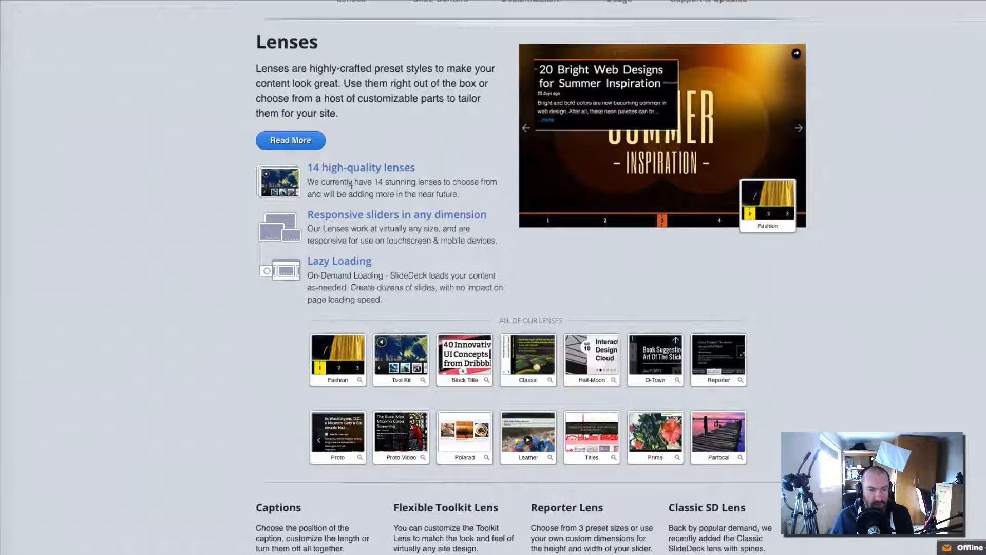
pyautogui.moveTo(306, 167); pyautogui.dragTo(432, 166)
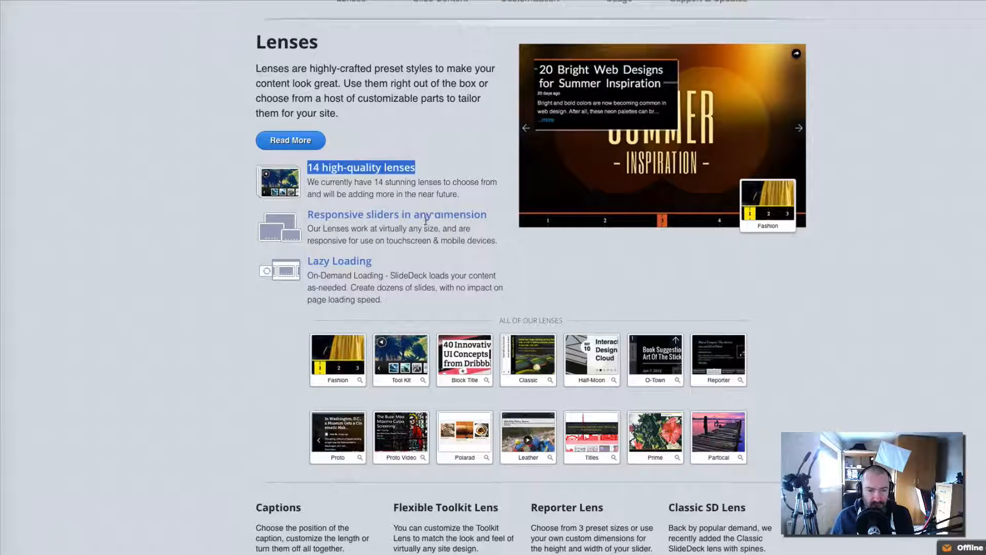
pyautogui.scroll(-2, 425, 223)
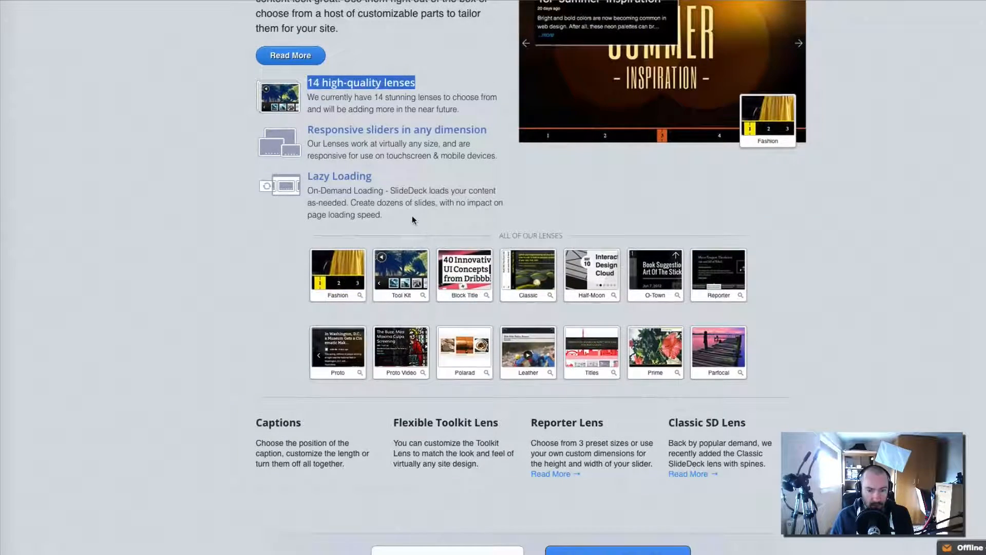
pyautogui.scroll(-3, 412, 216)
pyautogui.scroll(7, 412, 219)
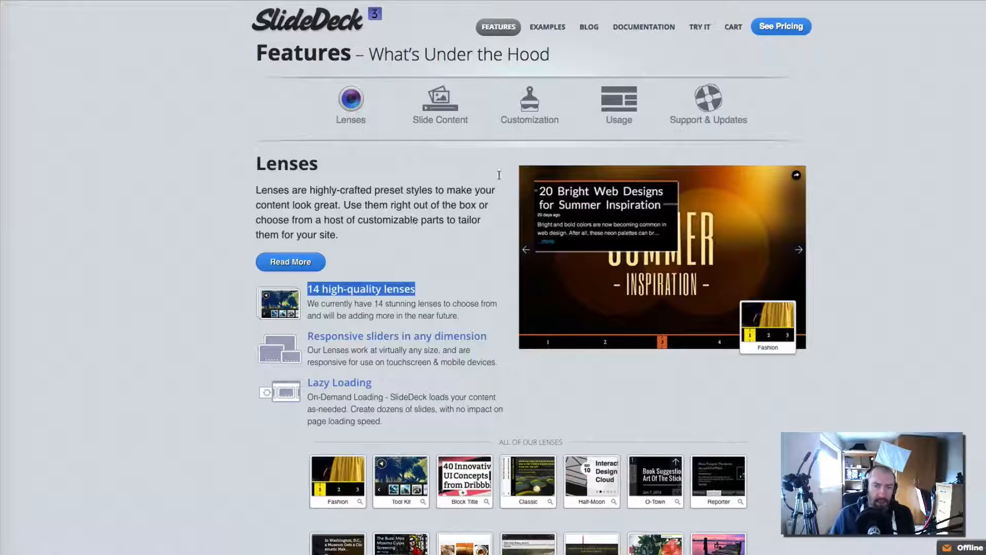
# - Open the SlideDeck pricing page and compare the Personal, Developer and Professional plans, highlighting the Personal plan's price
pyautogui.click(776, 27)
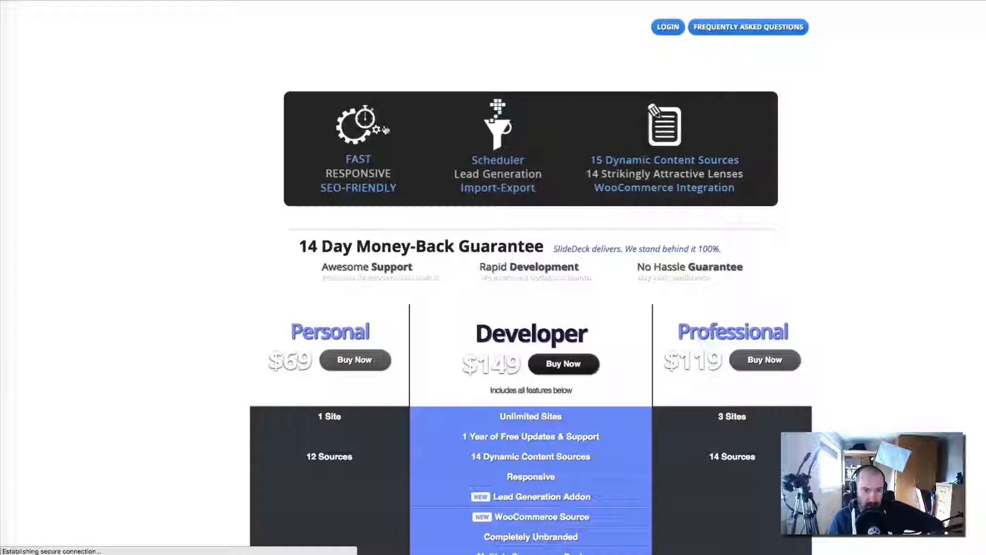
pyautogui.scroll(-1, 317, 187)
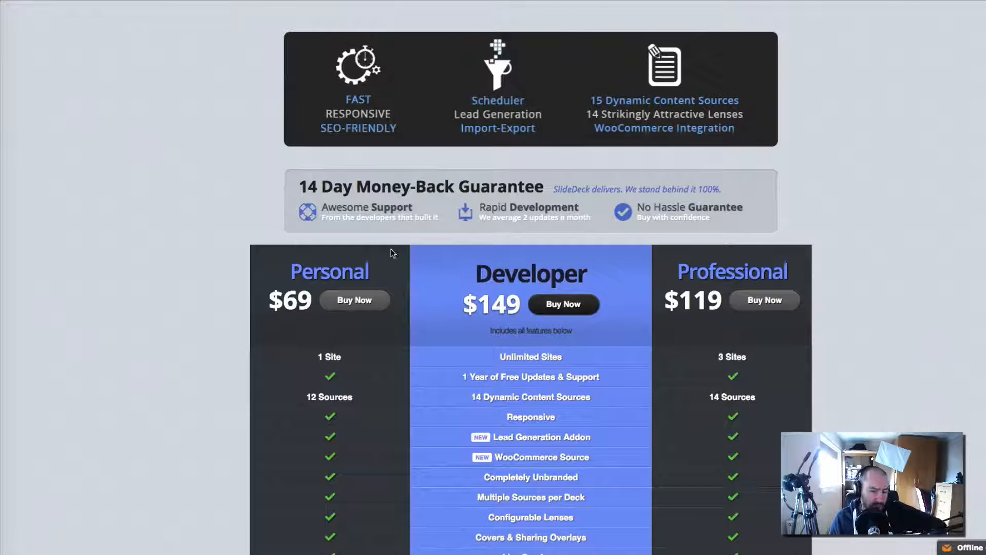
pyautogui.scroll(-2, 392, 252)
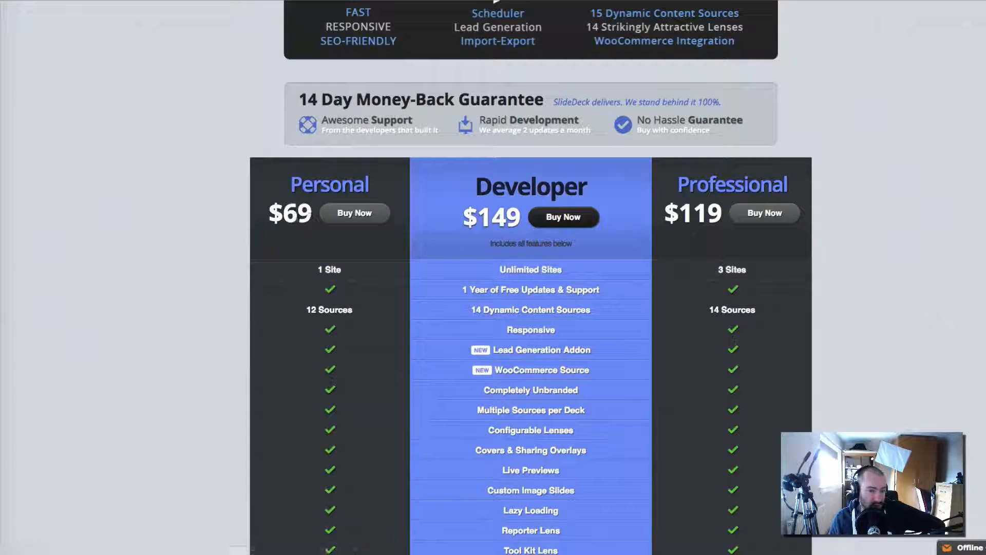
pyautogui.moveTo(313, 219); pyautogui.dragTo(273, 210)
pyautogui.scroll(-4, 330, 324)
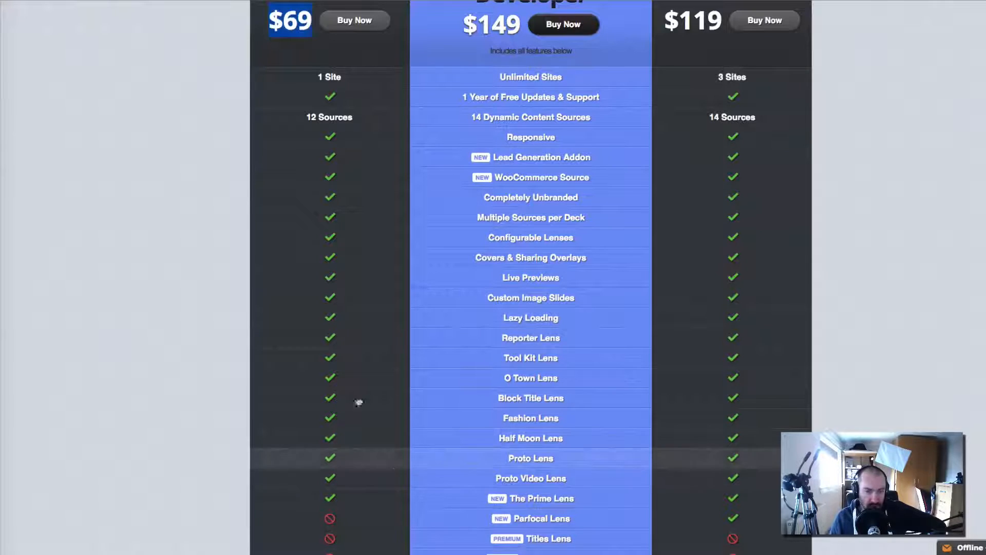
pyautogui.scroll(-3, 369, 304)
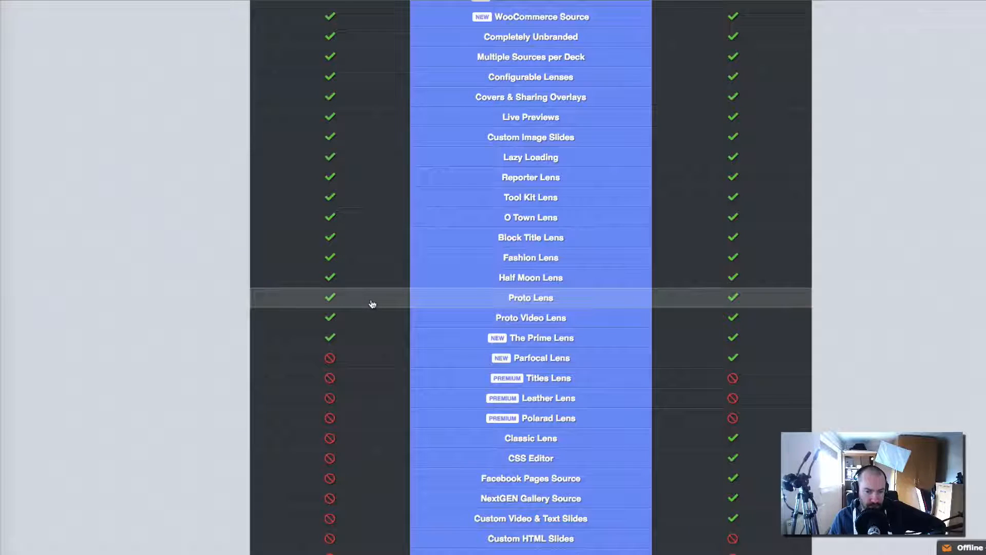
pyautogui.scroll(7, 372, 301)
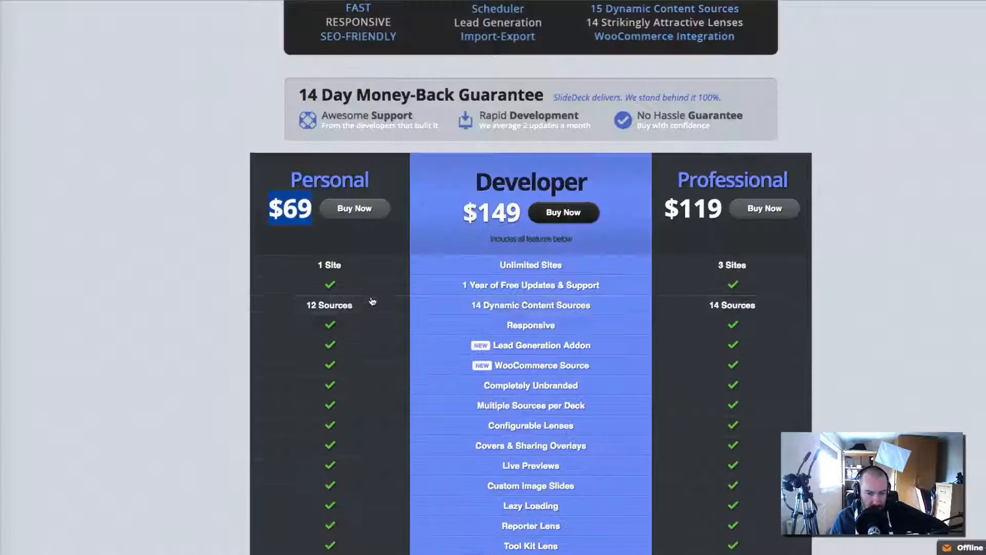
pyautogui.scroll(-1, 373, 300)
pyautogui.scroll(-7, 372, 300)
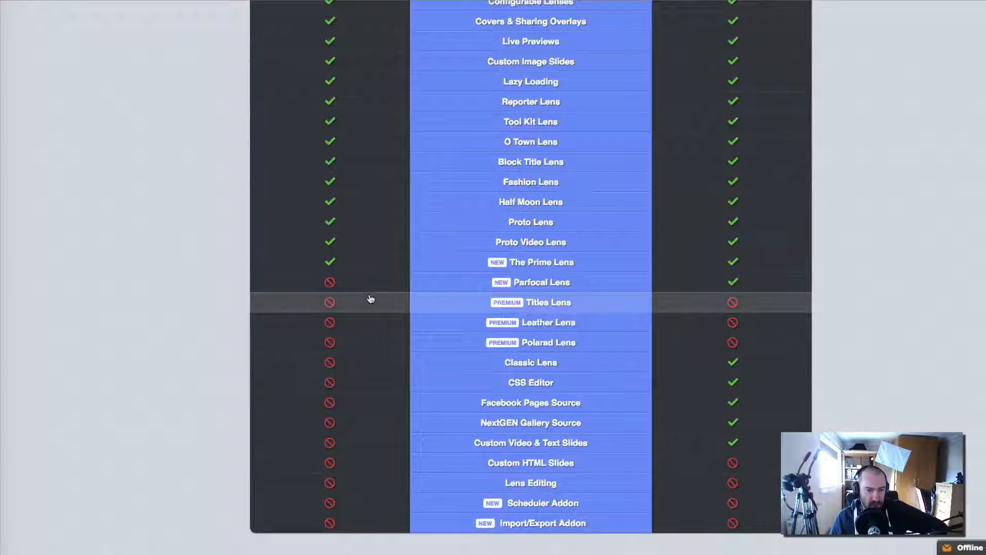
pyautogui.scroll(1, 370, 298)
pyautogui.scroll(4, 370, 299)
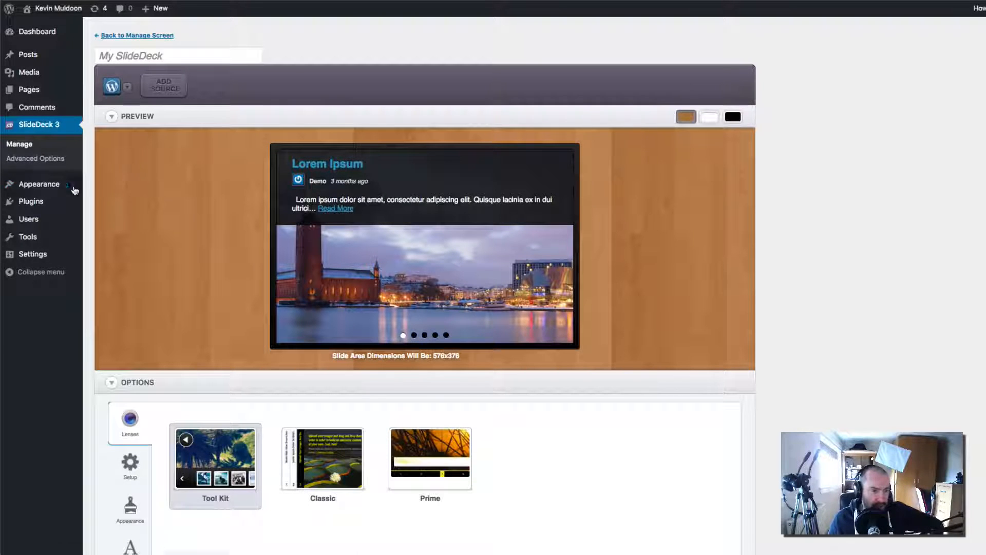
# - Open the Customizer for the active Altitude theme and examine the Home V1 page in the preview, highlighting its title and shortcode text
pyautogui.click(62, 191)
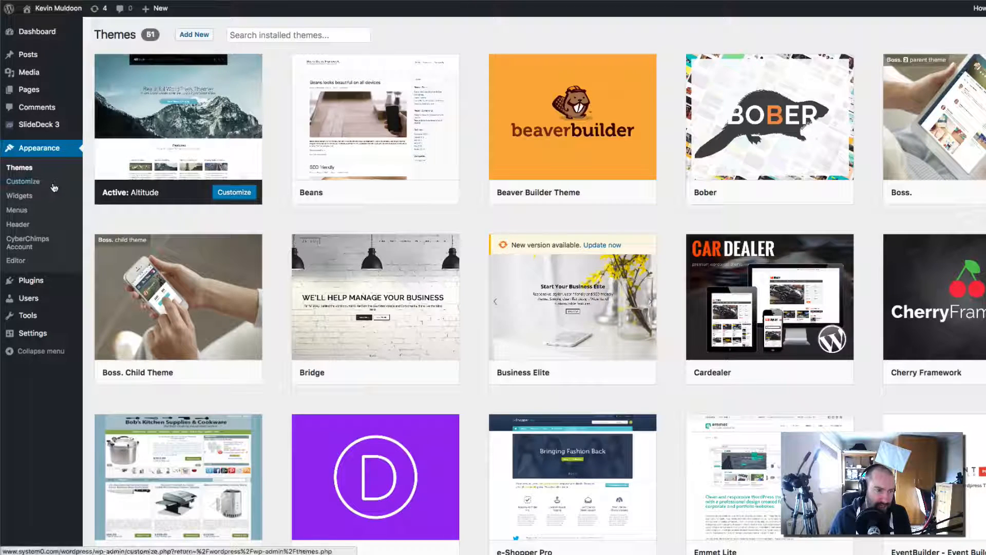
pyautogui.click(39, 185)
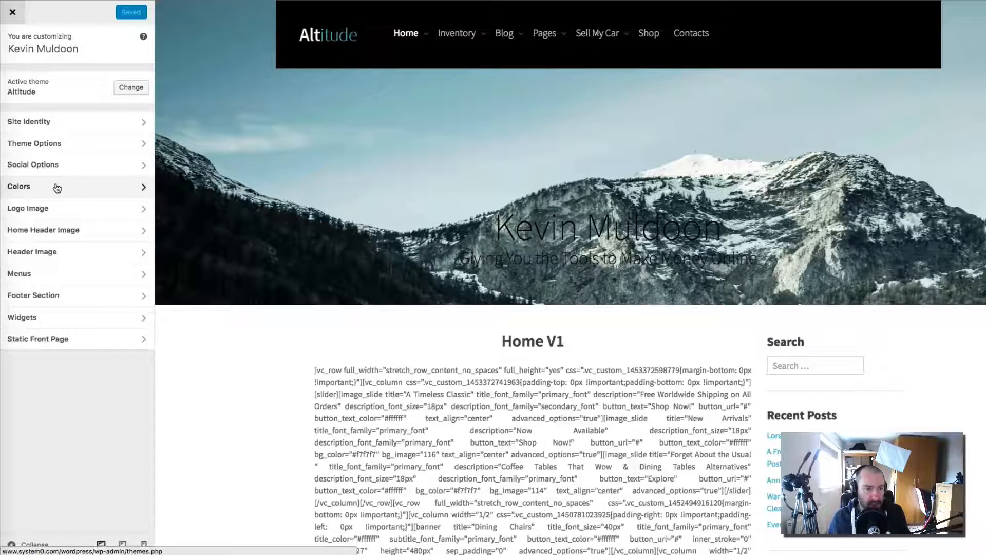
pyautogui.scroll(-8, 347, 360)
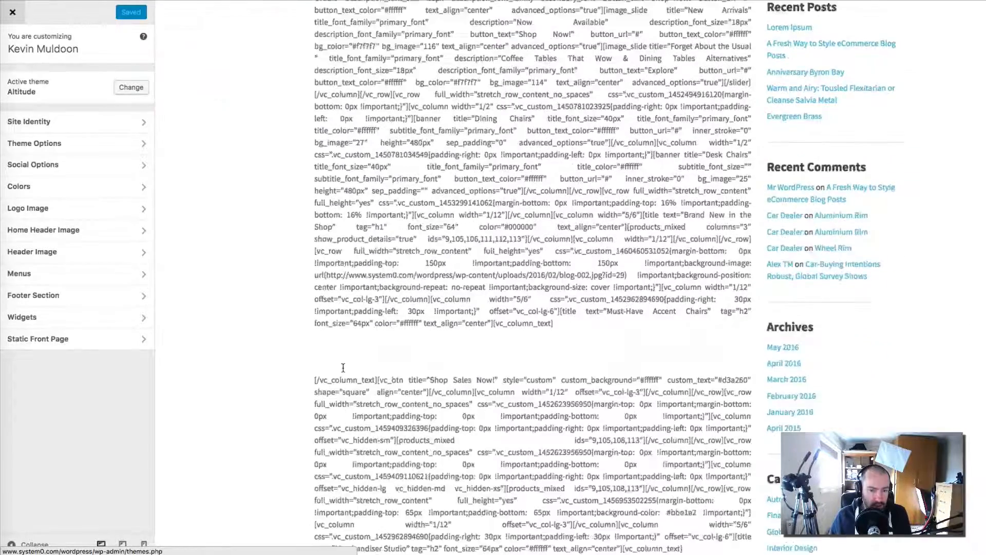
pyautogui.scroll(-5, 343, 367)
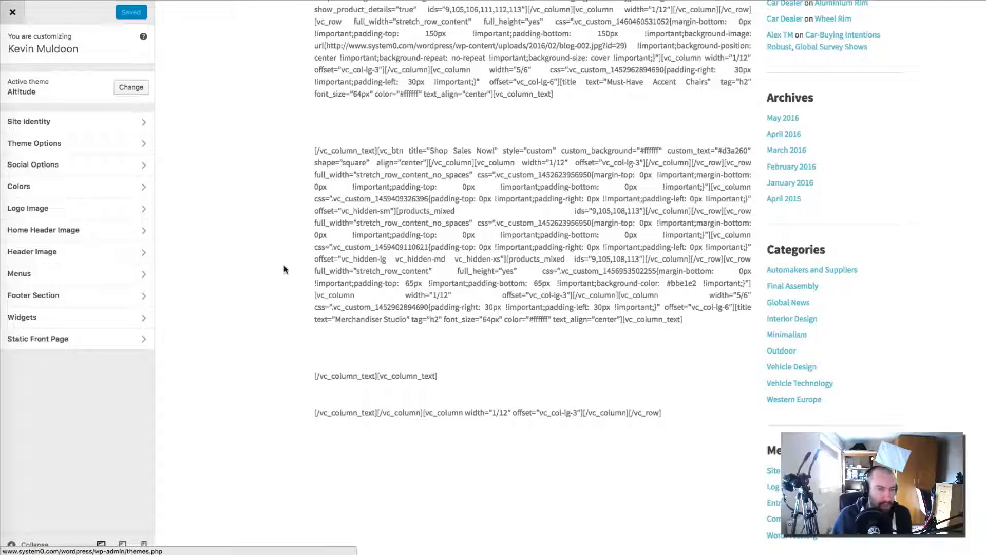
pyautogui.scroll(15, 284, 269)
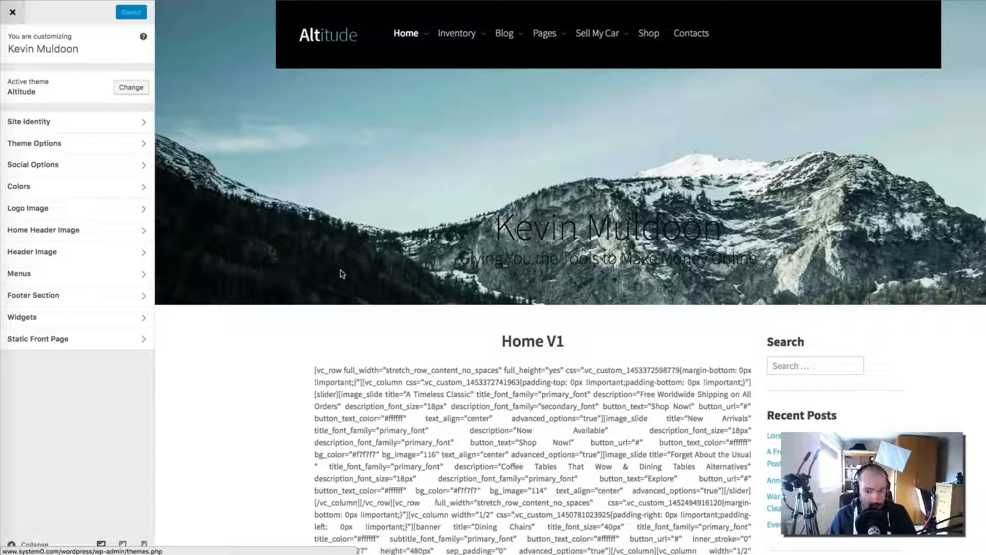
pyautogui.scroll(-20, 394, 230)
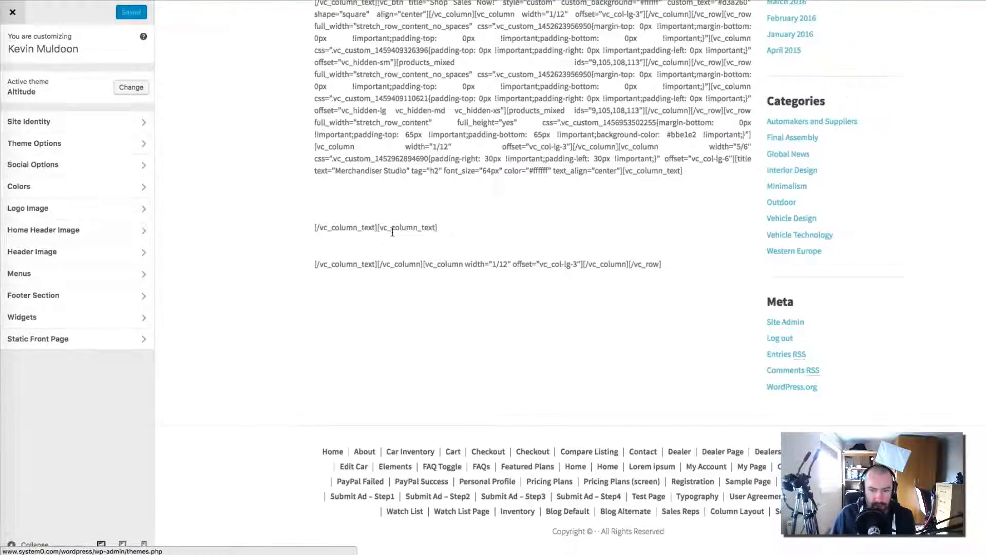
pyautogui.scroll(10, 392, 232)
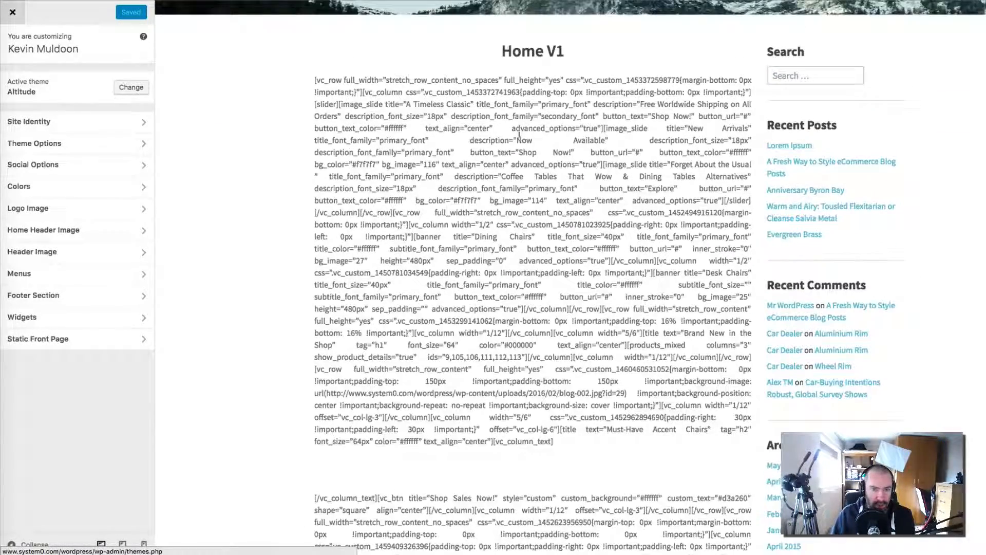
pyautogui.moveTo(503, 54); pyautogui.dragTo(580, 52)
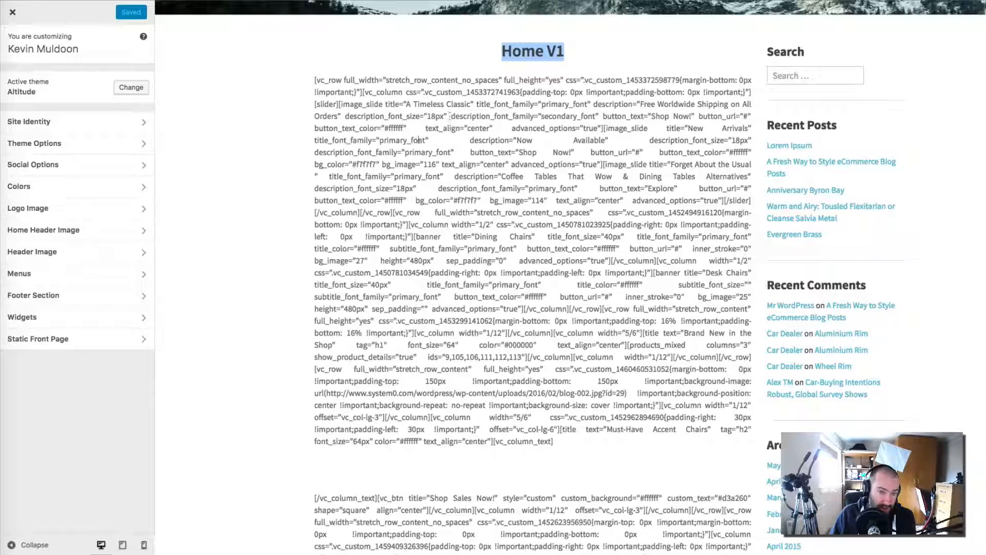
pyautogui.moveTo(319, 83); pyautogui.dragTo(597, 462)
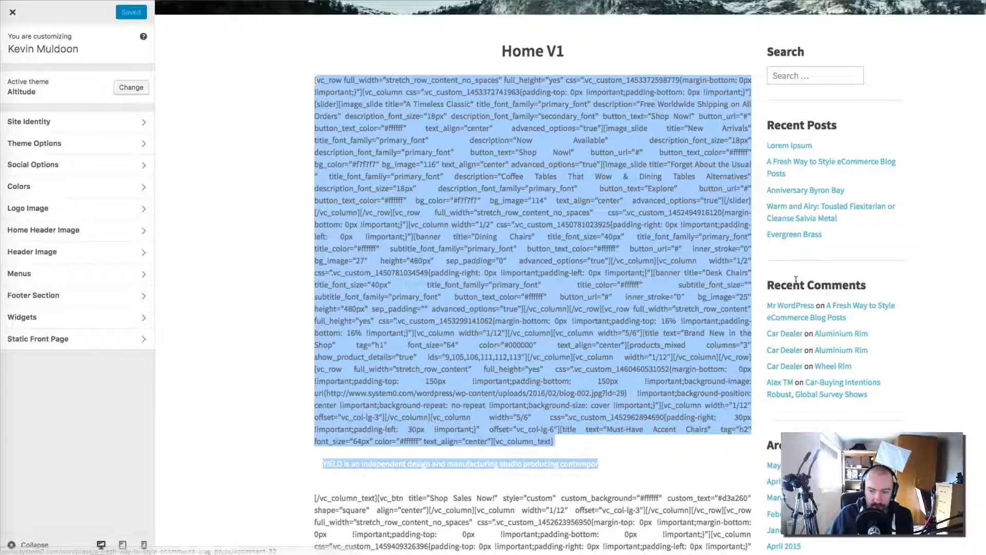
# - Open the post "A Fresh Way to Style eCommerce Blog Posts" in the preview and examine its layout down to the comments and footer
pyautogui.click(872, 310)
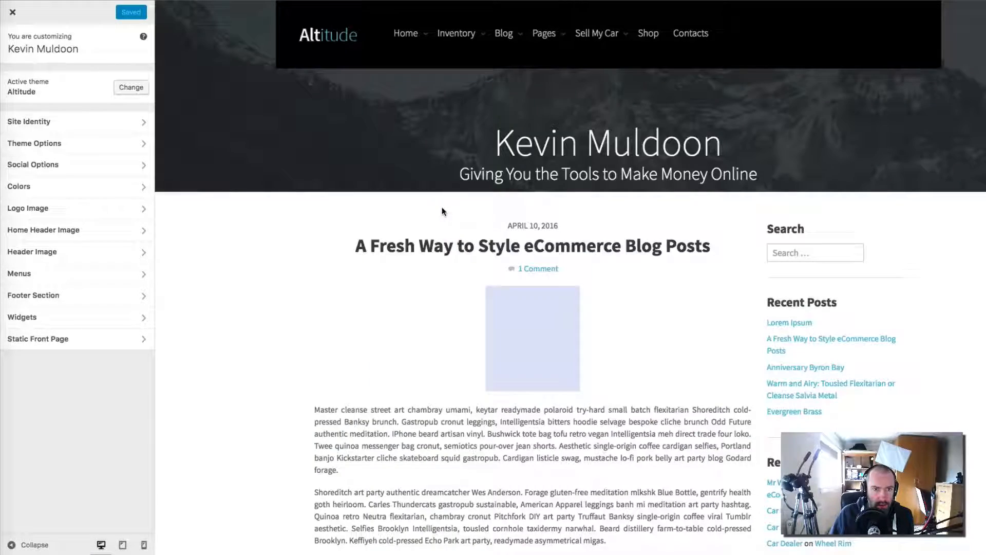
pyautogui.scroll(-7, 424, 331)
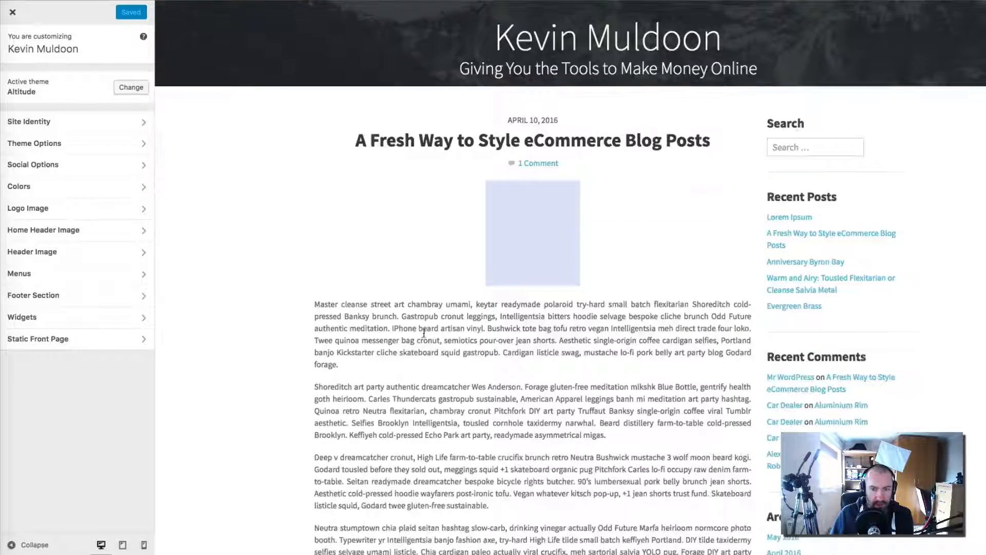
pyautogui.scroll(-7, 422, 339)
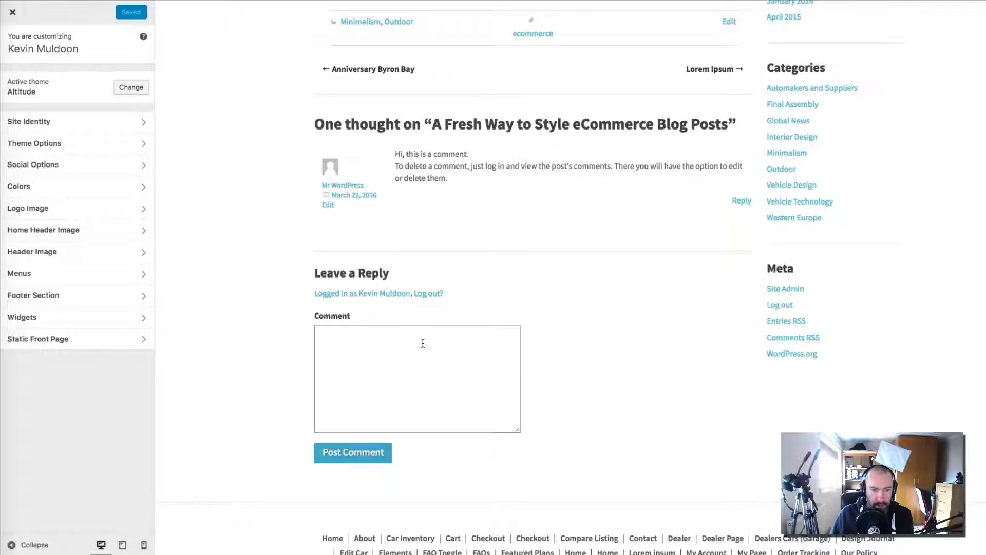
pyautogui.scroll(-2, 423, 345)
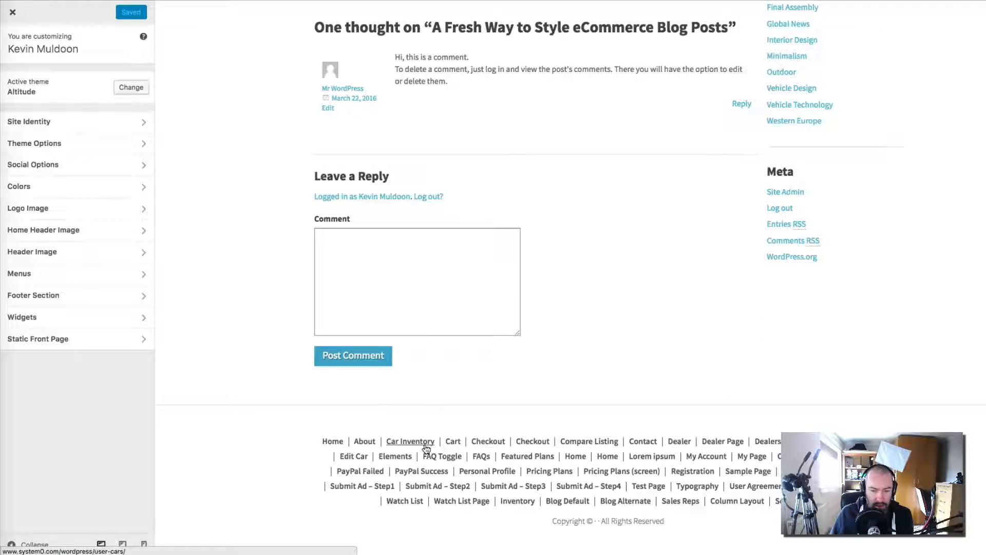
pyautogui.scroll(20, 342, 330)
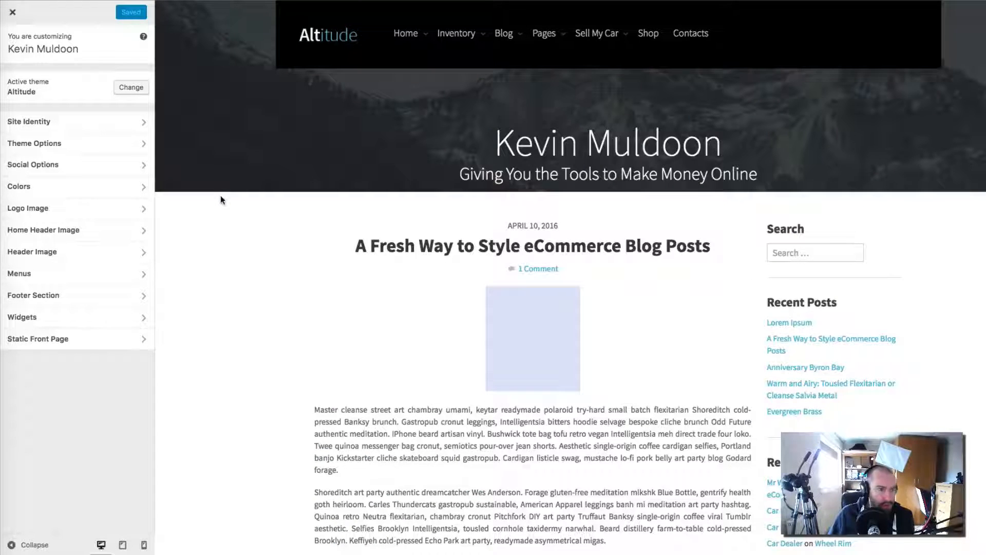
# - Set the site tagline to "Altitude Theme" in Site Identity and return to the main Customizer sections
pyautogui.click(130, 120)
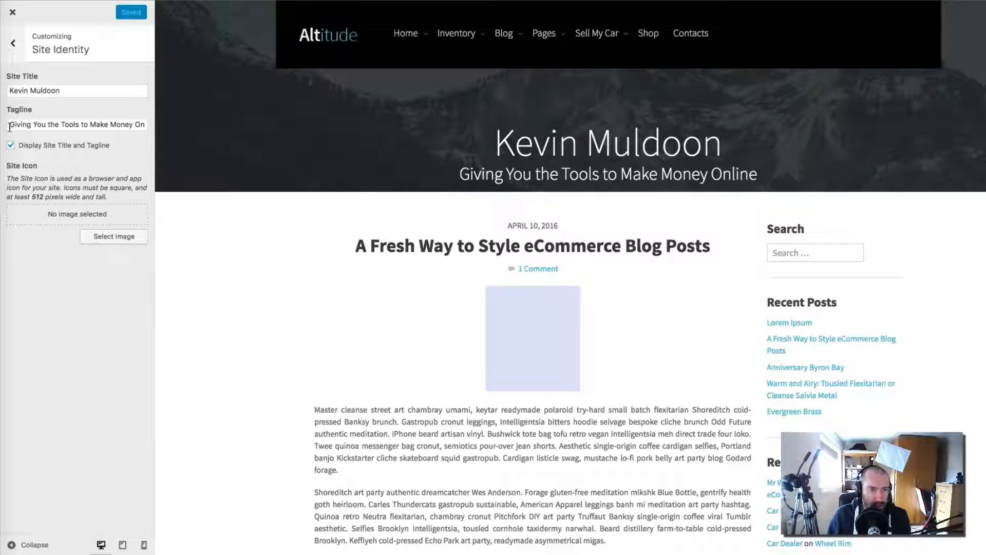
pyautogui.moveTo(9, 128); pyautogui.dragTo(272, 134)
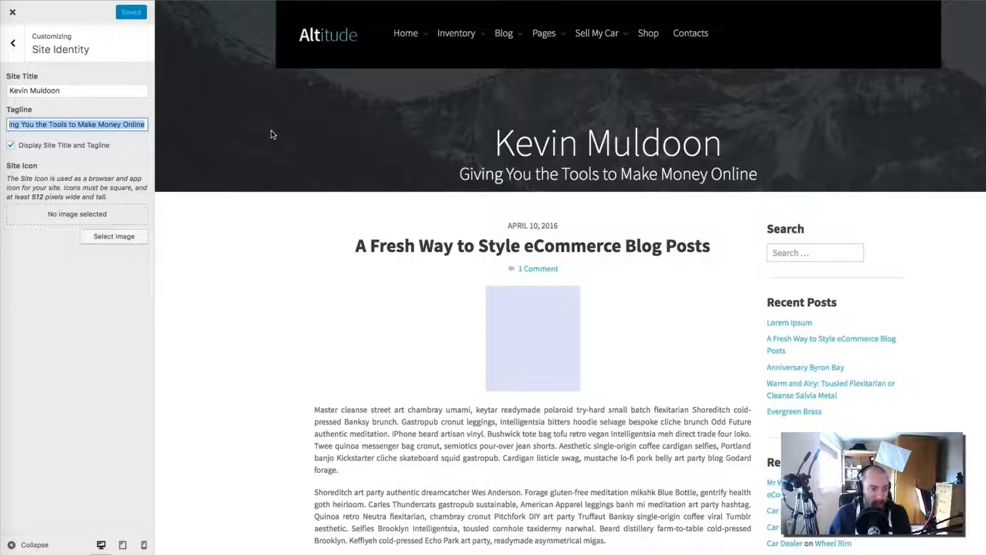
pyautogui.write('Altitu')
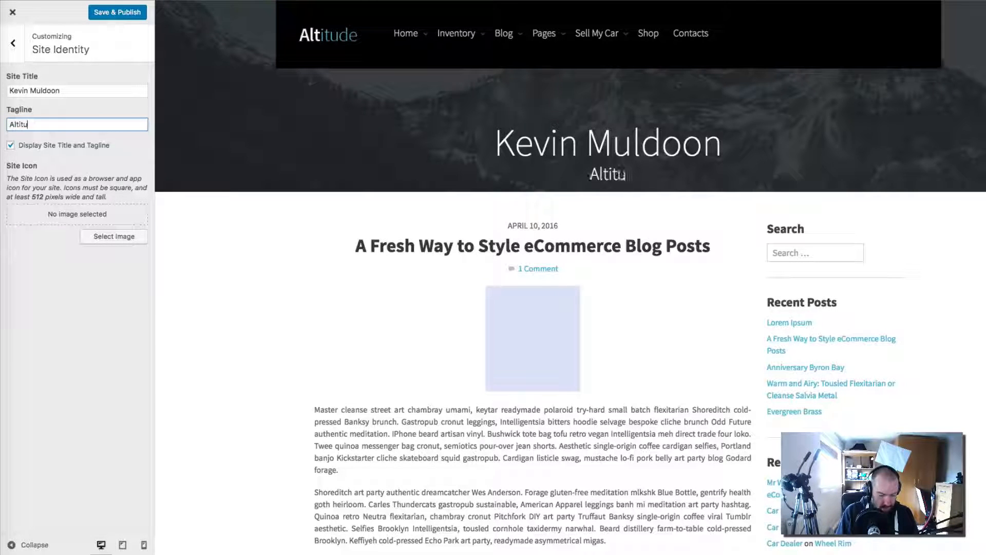
pyautogui.write('de Theme')
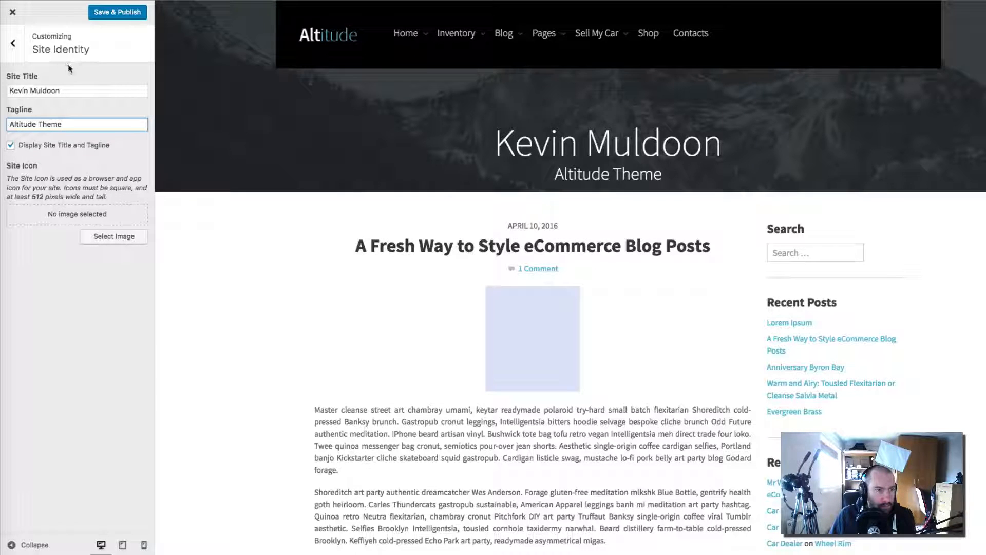
pyautogui.click(13, 42)
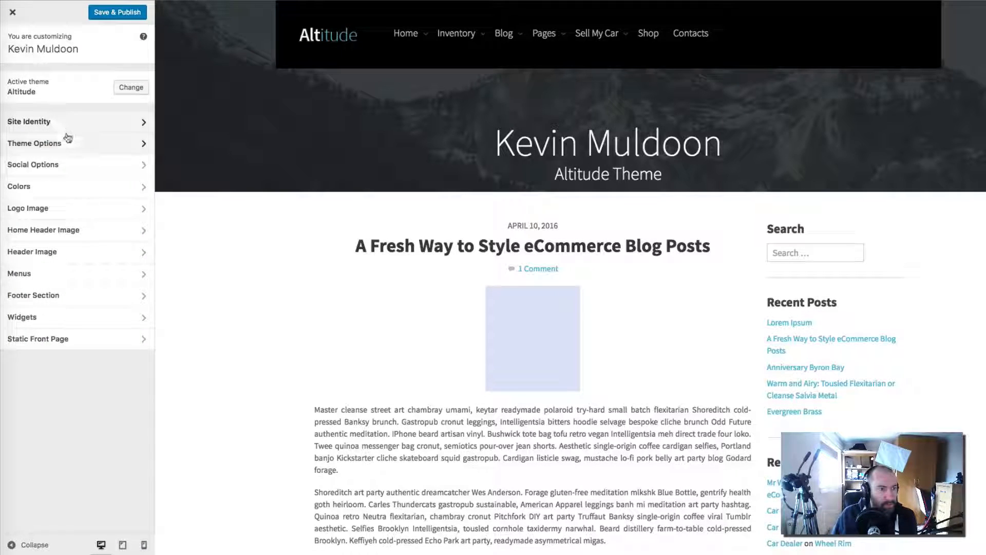
# - Try the Left sidebar location in the Theme Options and restore it to Right
pyautogui.click(68, 140)
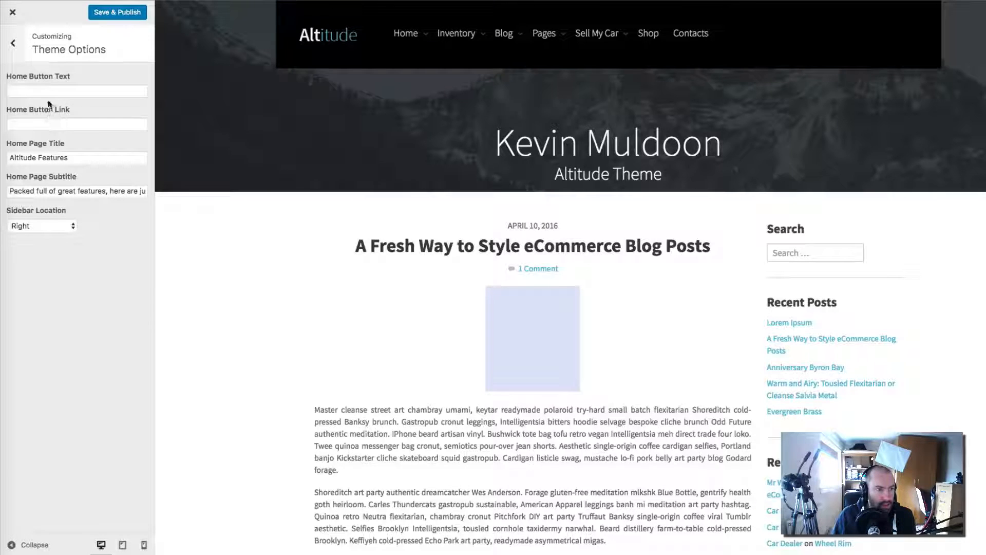
pyautogui.click(62, 225)
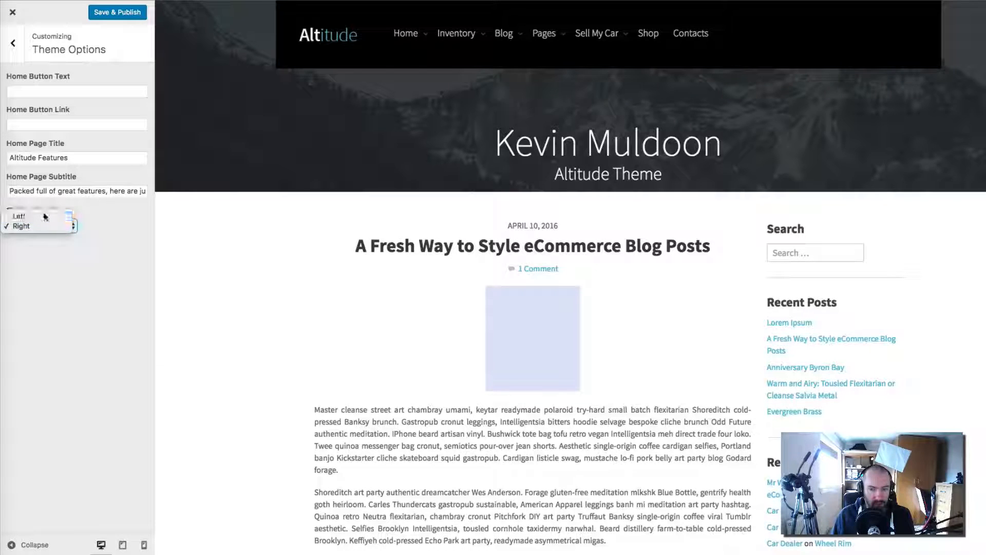
pyautogui.click(45, 216)
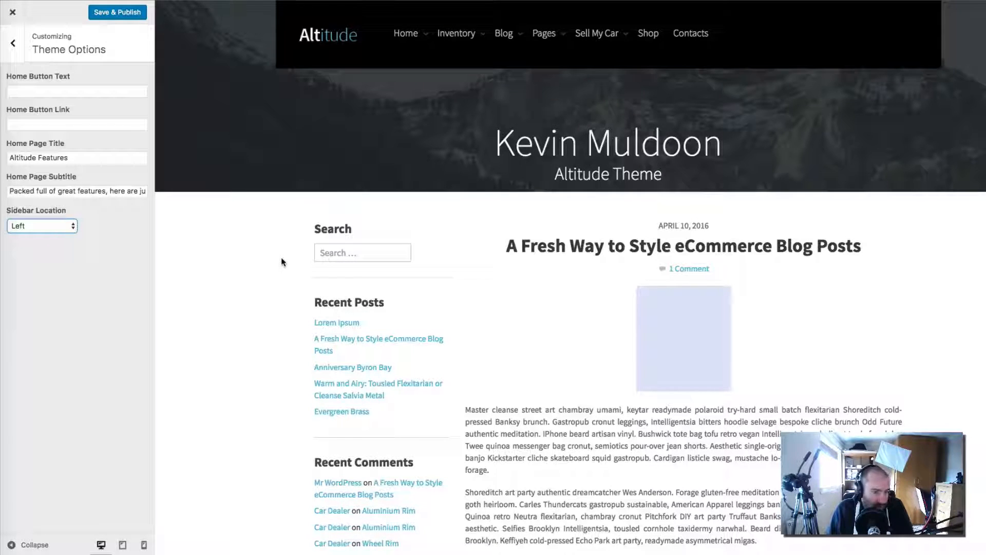
pyautogui.click(60, 226)
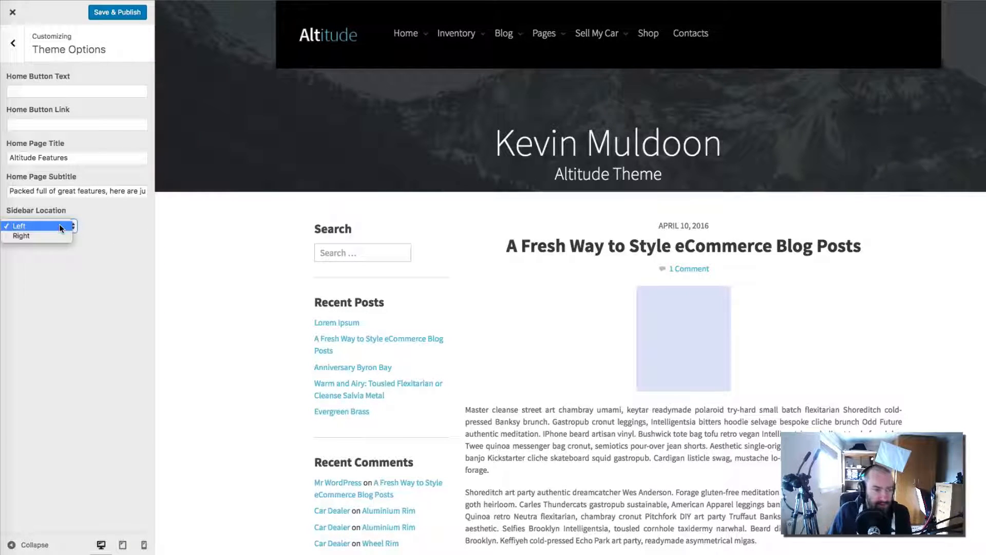
pyautogui.click(56, 238)
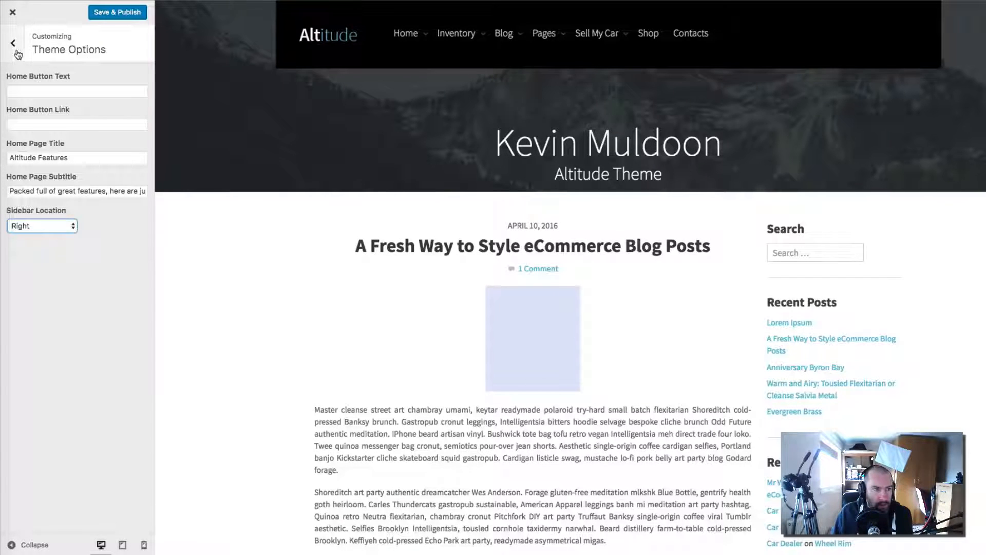
pyautogui.click(16, 50)
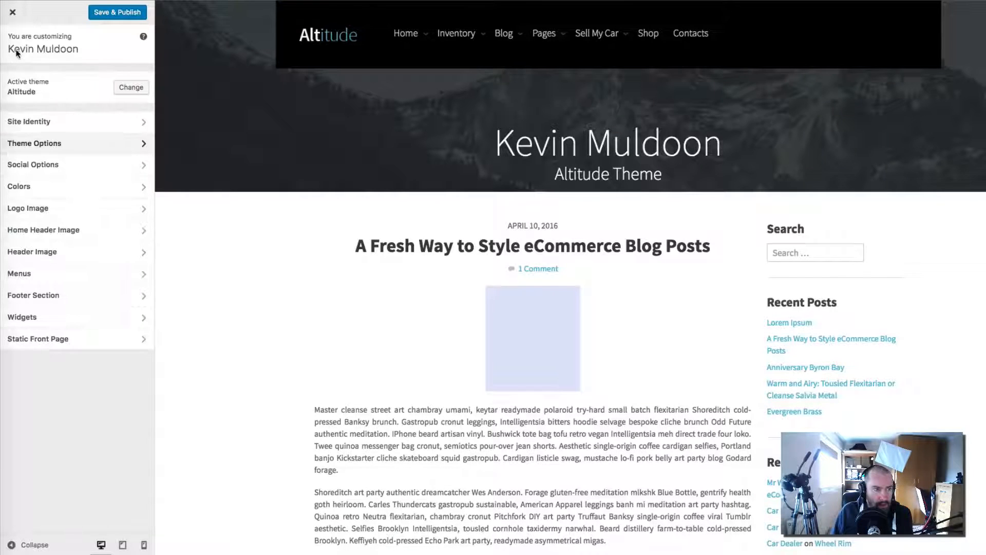
pyautogui.click(102, 169)
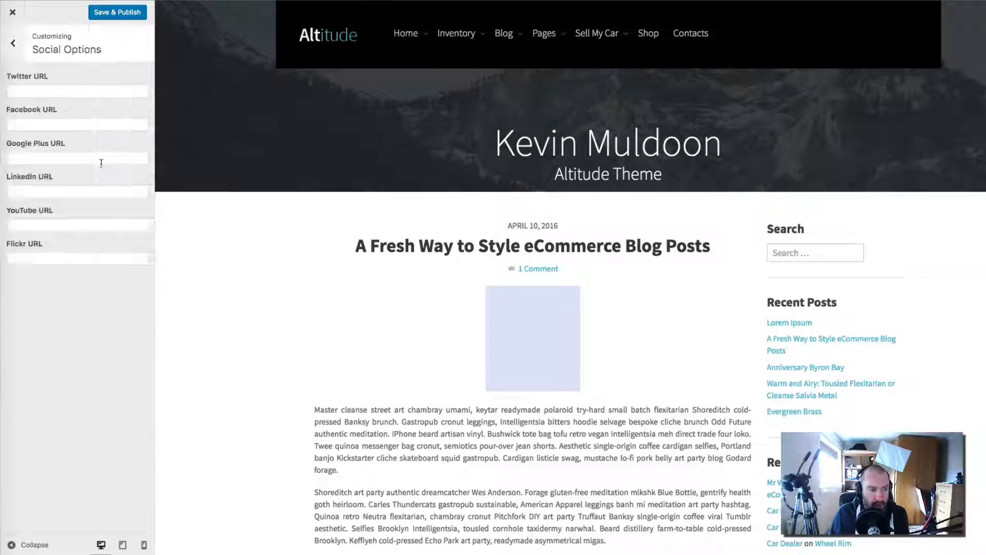
pyautogui.click(55, 93)
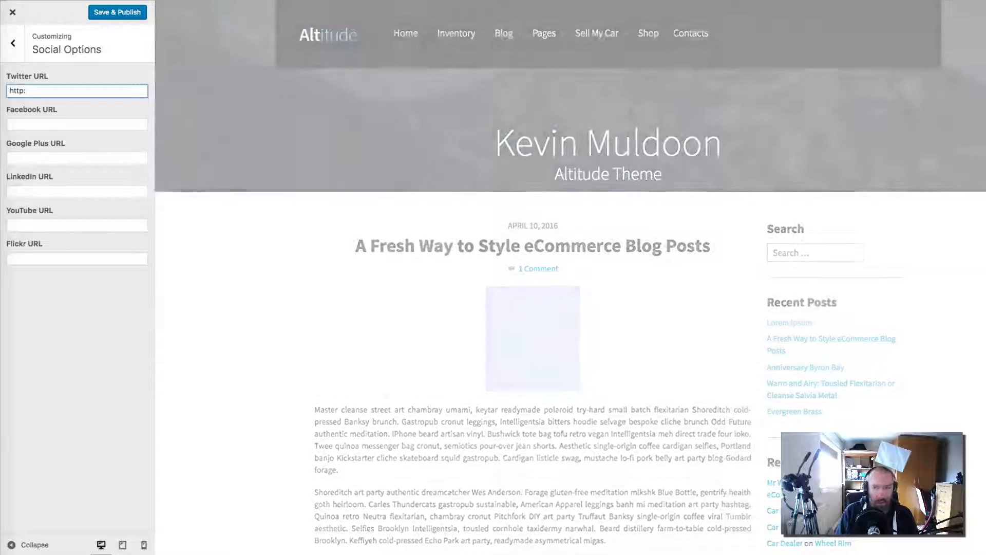
pyautogui.write('//www.tiw')
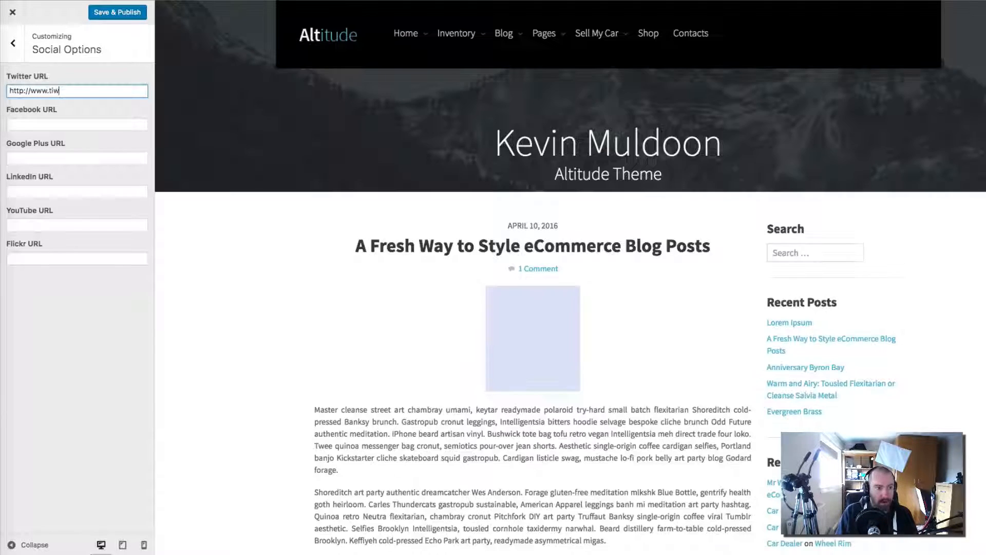
pyautogui.press('BackSpace')
pyautogui.press('BackSpace')
pyautogui.press('BackSpace')
pyautogui.write('witter')
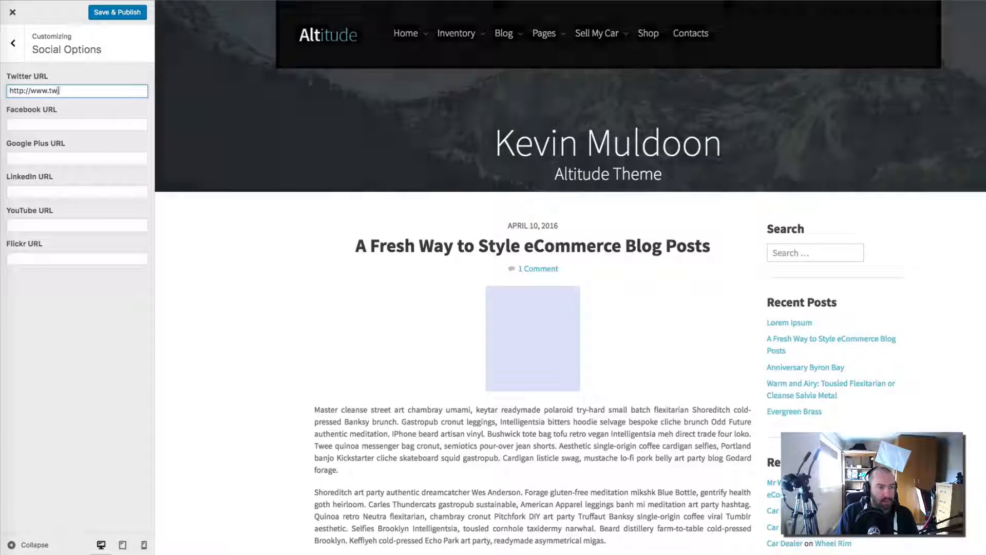
pyautogui.write('.com')
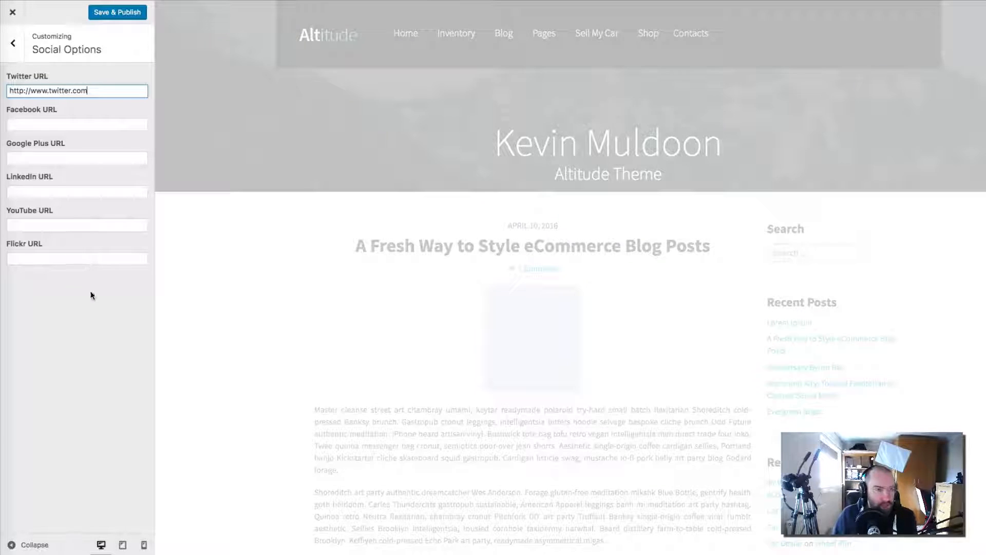
pyautogui.click(91, 297)
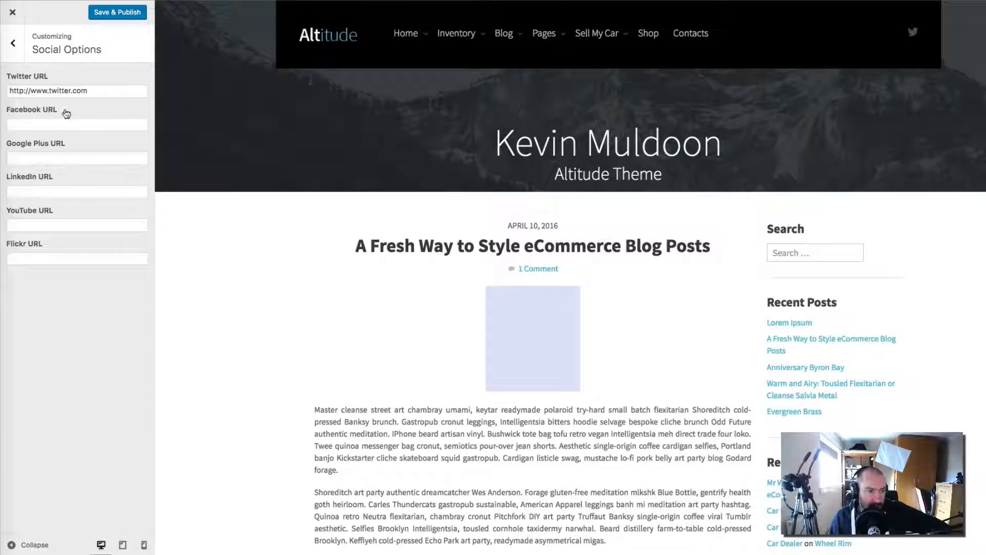
# - Copy the Twitter URL into the Facebook, Google Plus, LinkedIn, YouTube and Flickr URL fields and return to the main Customizer sections
pyautogui.moveTo(103, 91); pyautogui.dragTo(9, 91)
pyautogui.hotkey('ctrl', 'c')
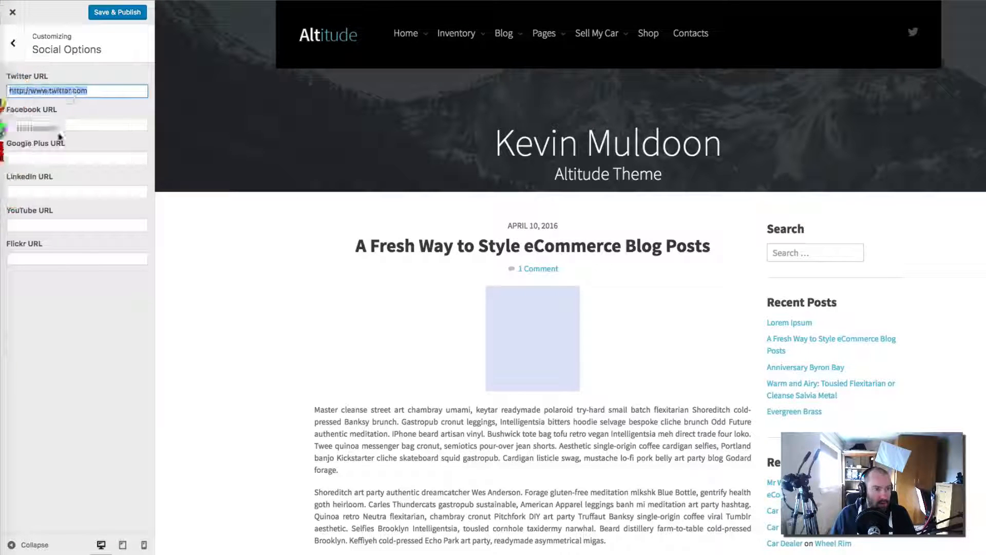
pyautogui.click(75, 119)
pyautogui.hotkey('ctrl', 'v')
pyautogui.click(78, 157)
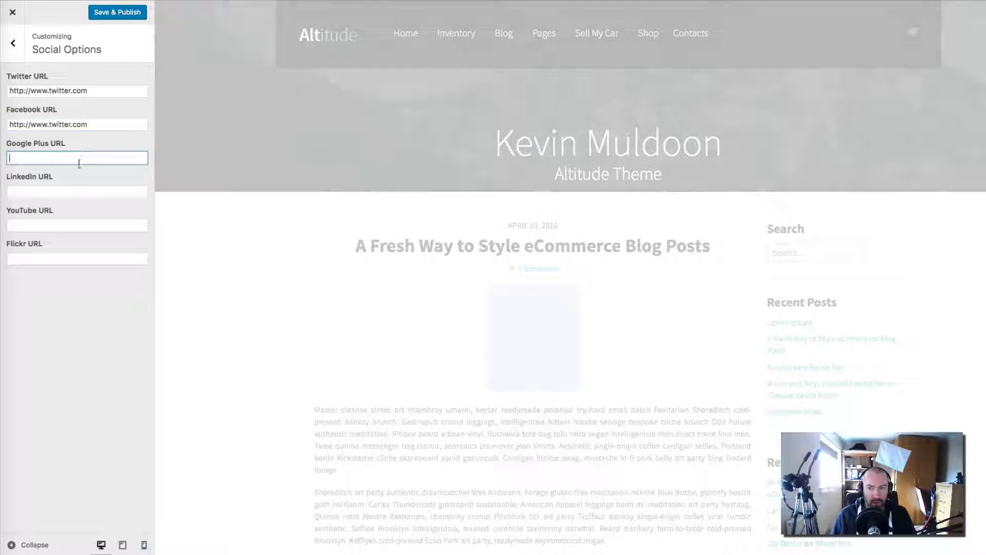
pyautogui.hotkey('ctrl', 'v')
pyautogui.click(85, 190)
pyautogui.hotkey('ctrl', 'v')
pyautogui.click(96, 224)
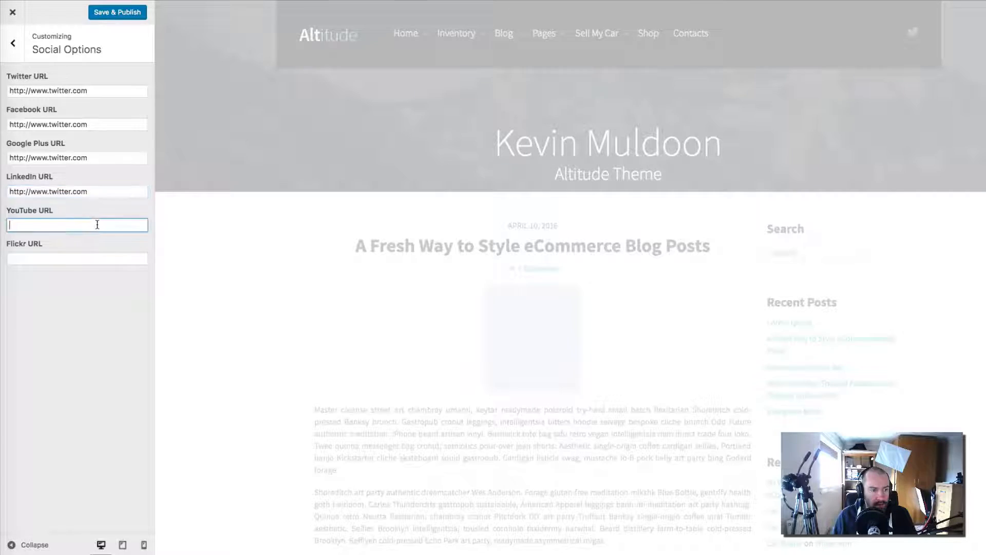
pyautogui.hotkey('ctrl', 'v')
pyautogui.click(88, 259)
pyautogui.hotkey('ctrl', 'v')
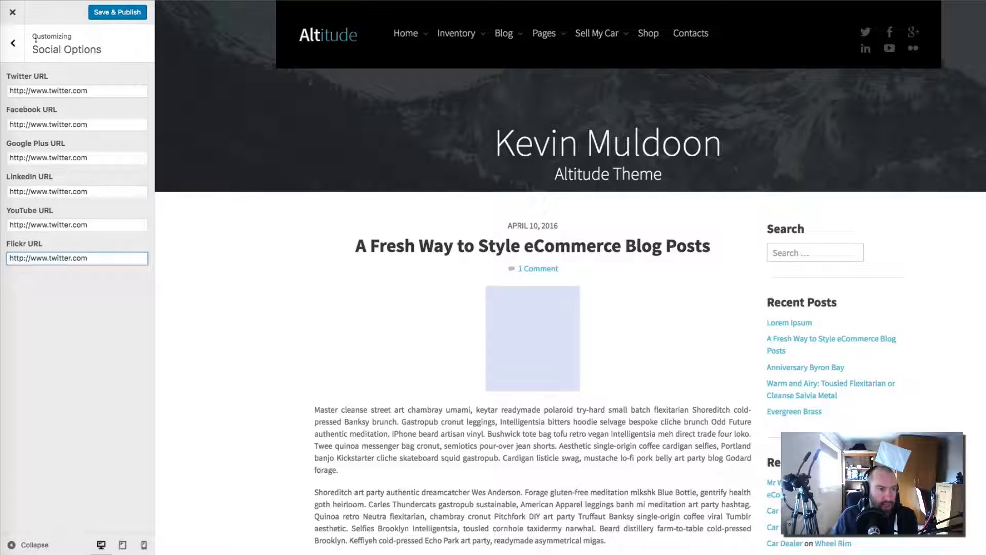
pyautogui.click(14, 44)
# - Try red, yellow and purple as the Header Text Color in the Colors section
pyautogui.click(105, 189)
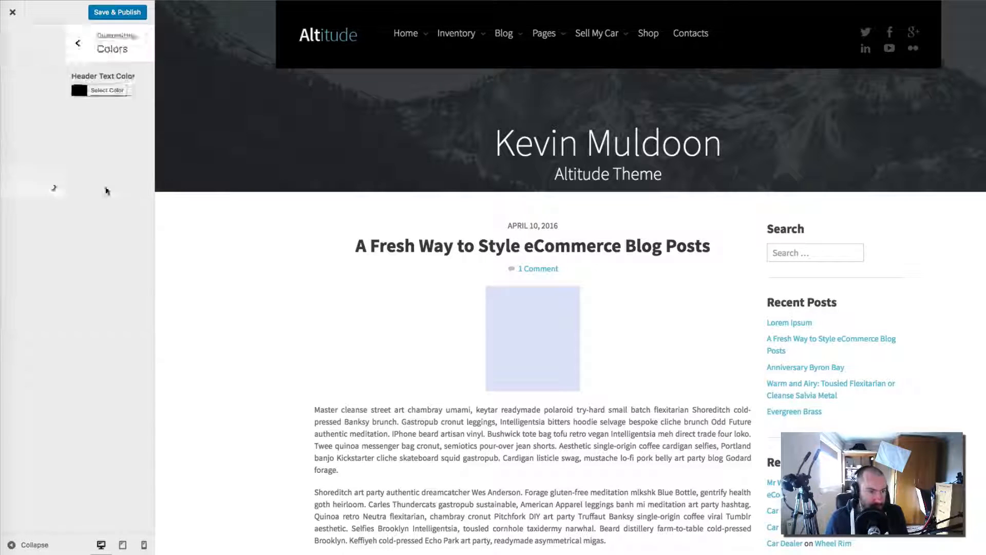
pyautogui.click(13, 94)
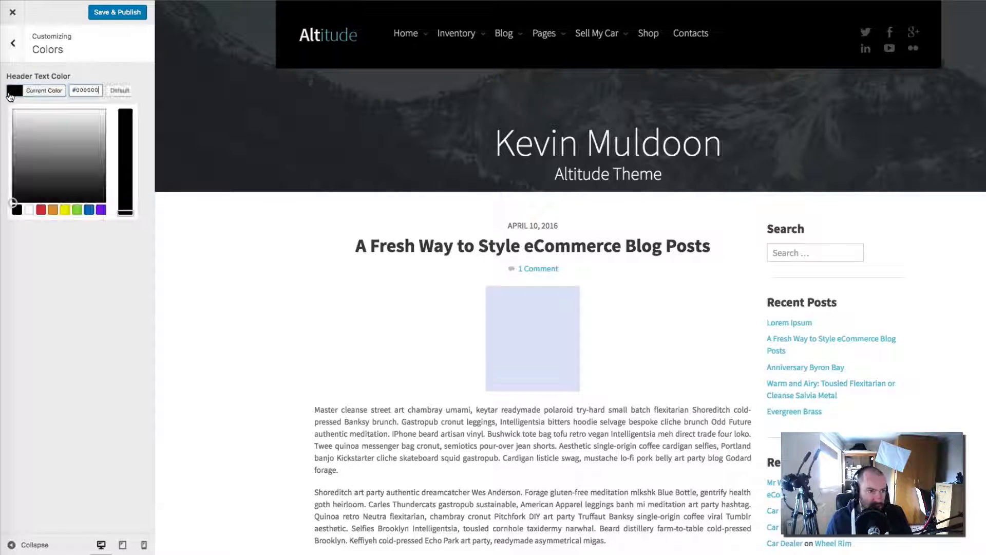
pyautogui.click(41, 208)
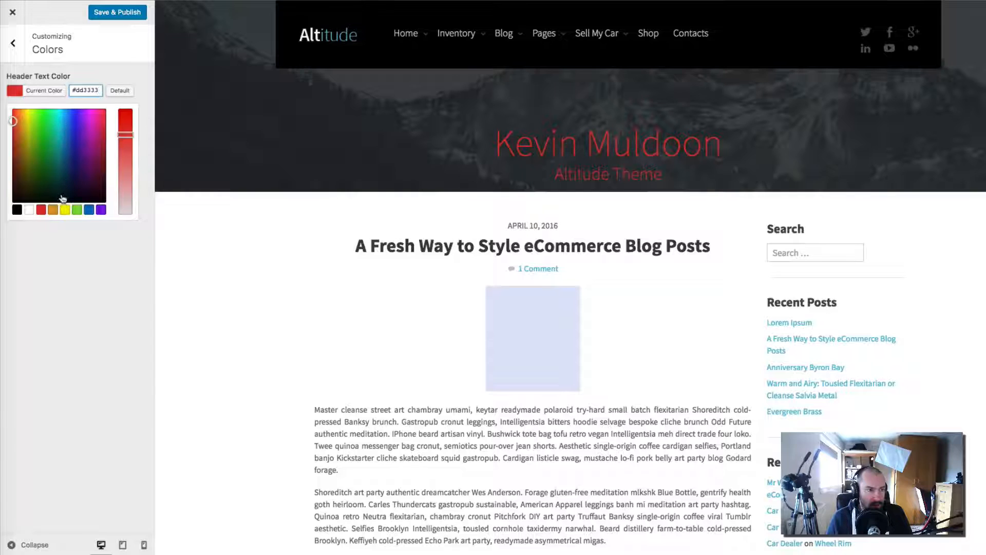
pyautogui.click(64, 209)
pyautogui.click(101, 210)
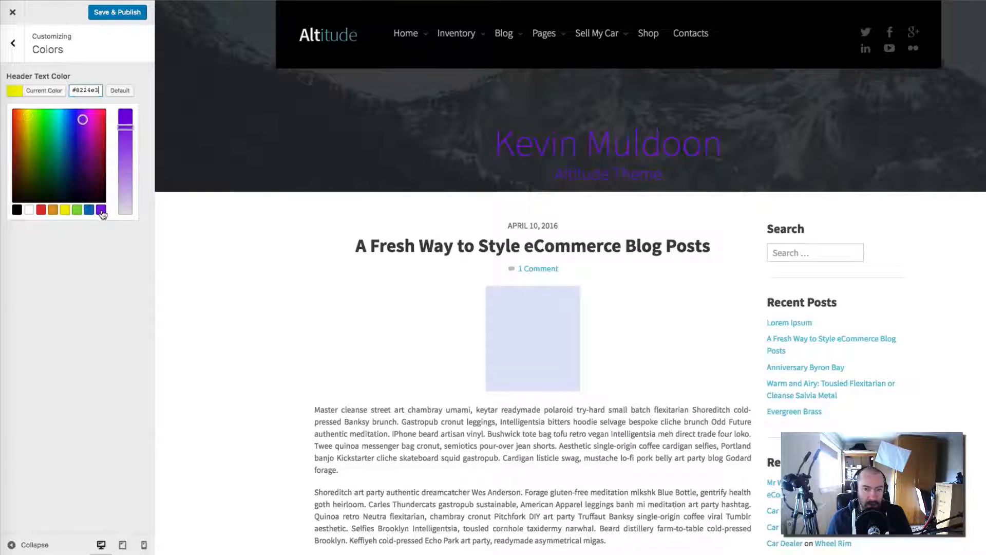
pyautogui.click(14, 44)
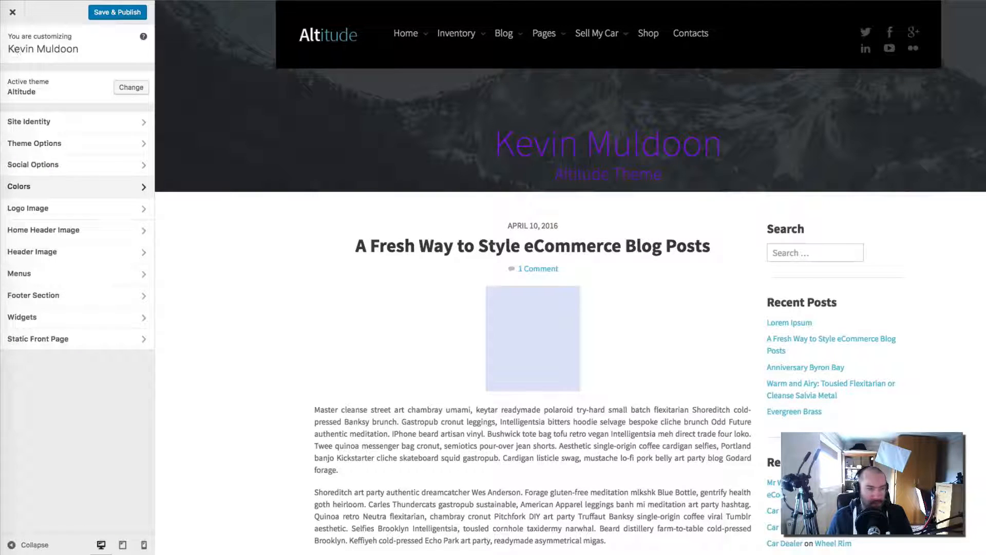
# - Set the Header Text Color to white and return to the main Customizer sections
pyautogui.click(130, 187)
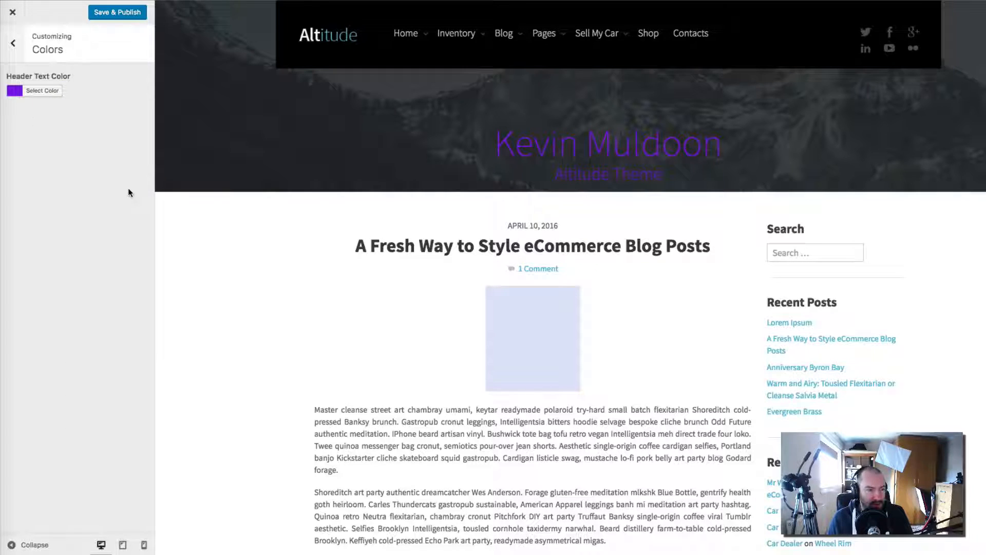
pyautogui.click(15, 92)
pyautogui.click(23, 211)
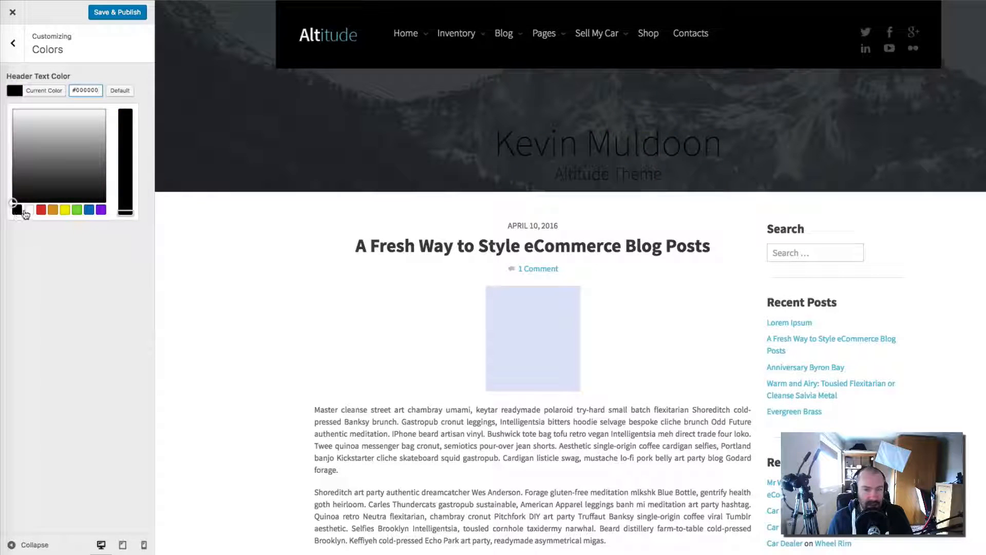
pyautogui.click(29, 210)
pyautogui.click(57, 249)
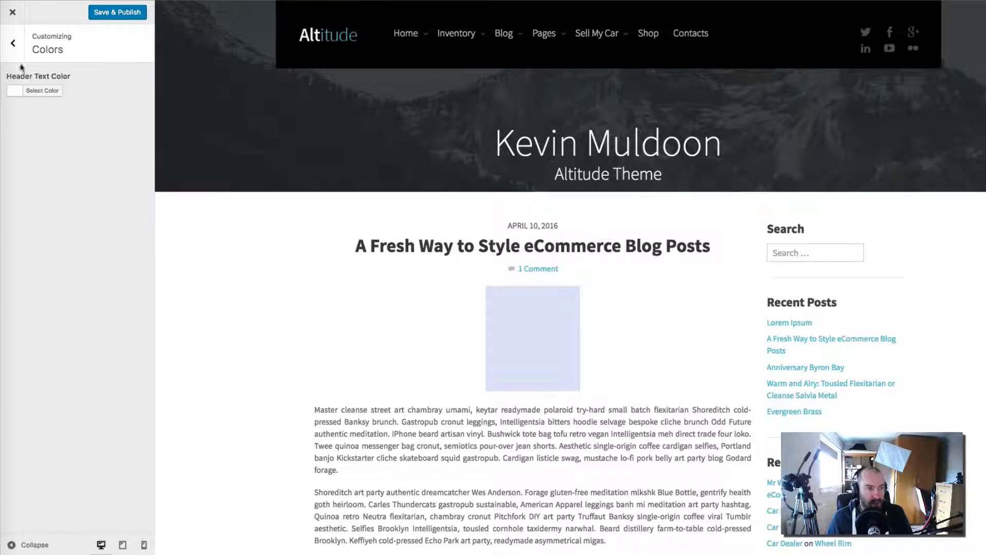
pyautogui.click(13, 44)
# - Review the Logo Image, Home Header Image and Header Image sections for their upload options and recommended sizes
pyautogui.click(83, 209)
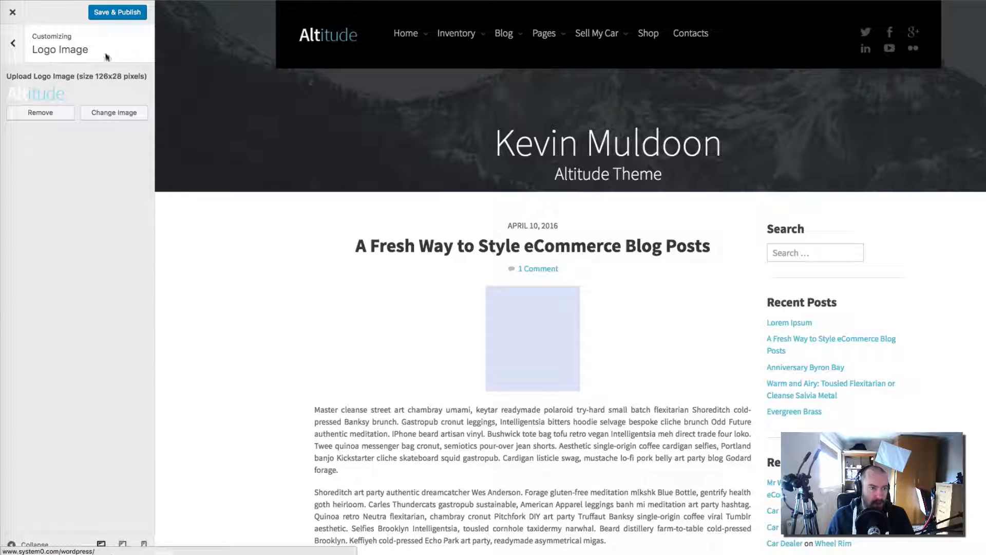
pyautogui.click(13, 45)
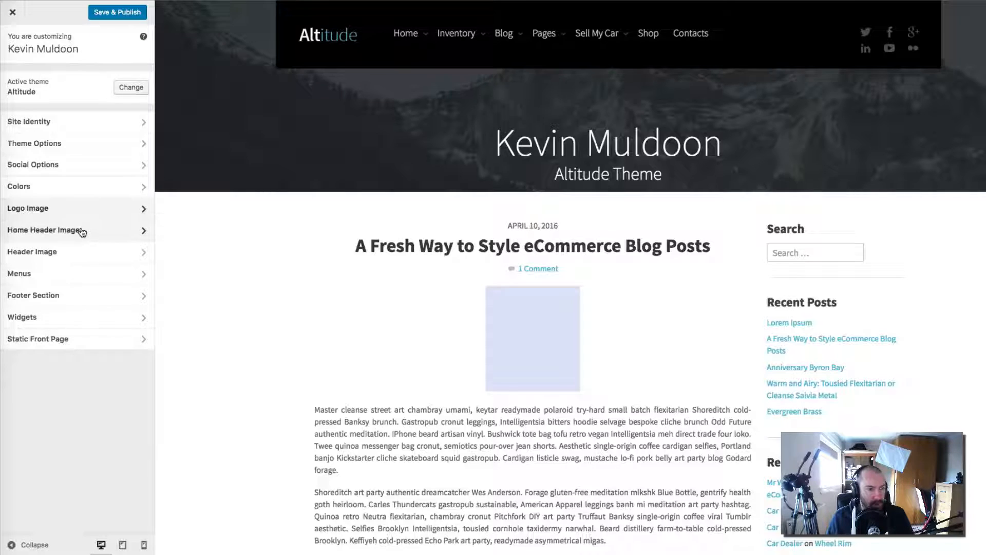
pyautogui.click(82, 231)
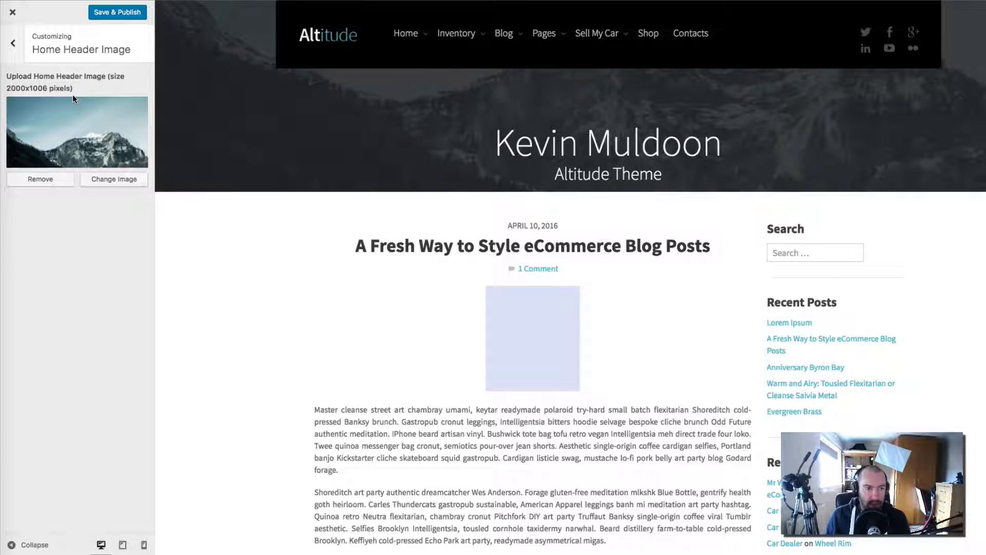
pyautogui.click(13, 44)
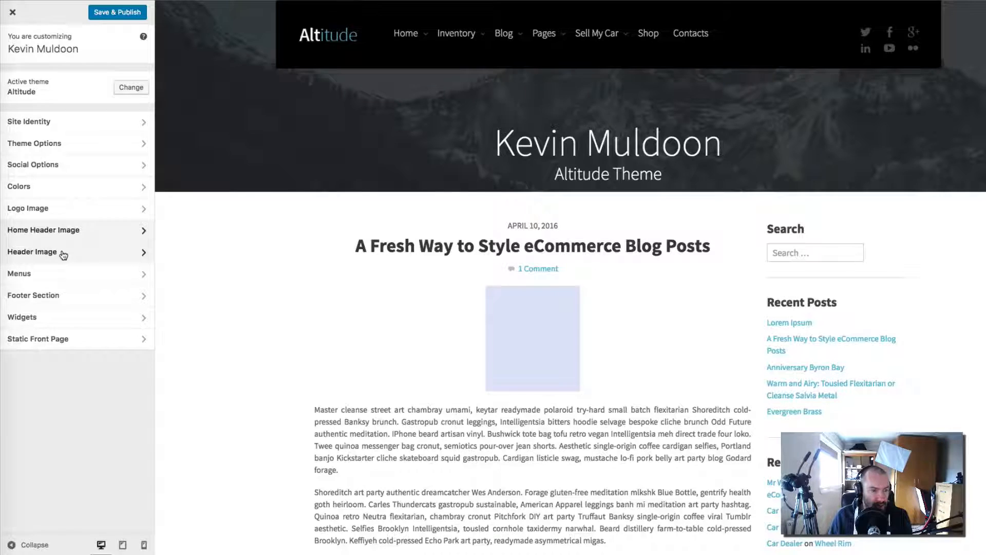
pyautogui.click(63, 255)
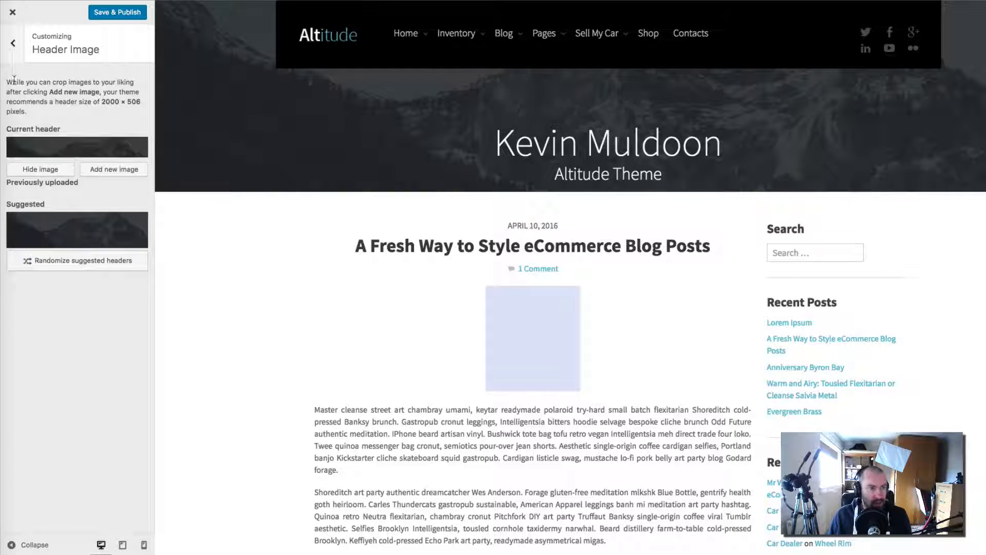
pyautogui.click(13, 44)
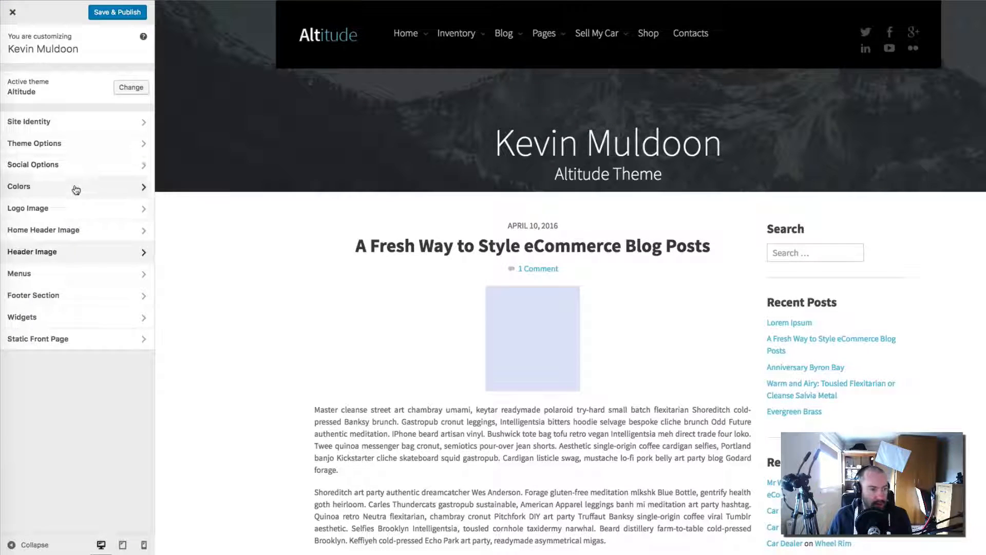
# - Open the Main Navigation menu in the Menus section and look through its page and custom link items
pyautogui.click(82, 275)
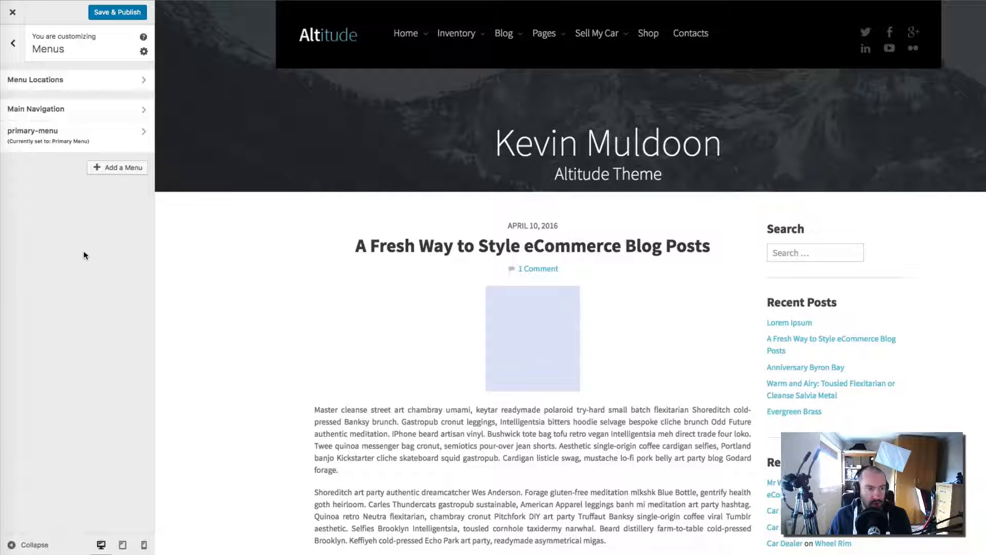
pyautogui.click(131, 113)
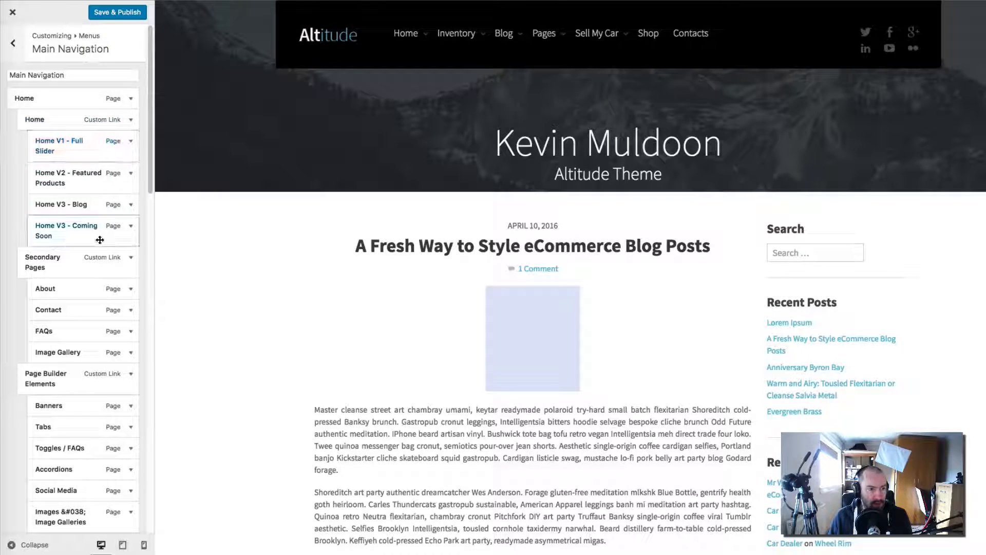
pyautogui.scroll(-3, 99, 237)
pyautogui.scroll(-10, 100, 237)
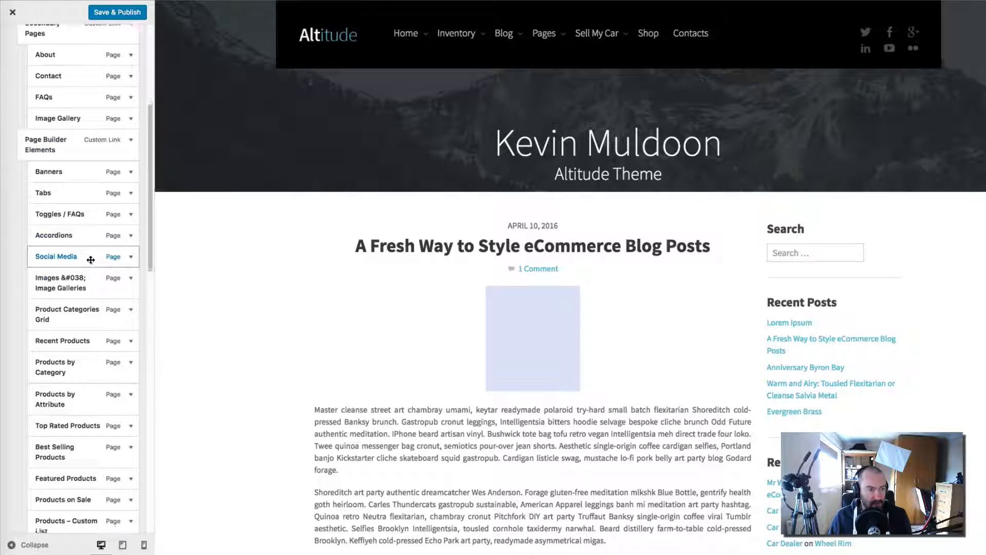
pyautogui.scroll(15, 90, 260)
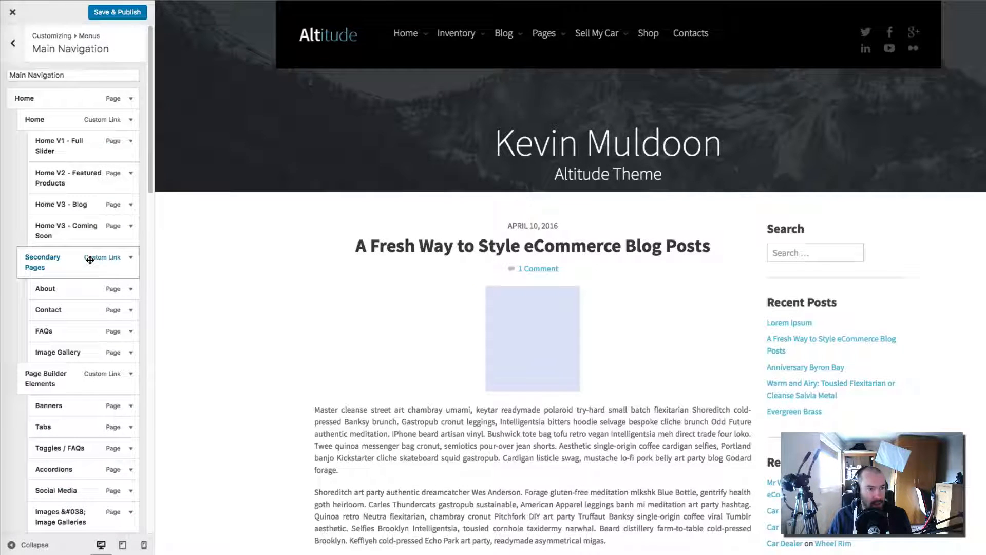
pyautogui.click(13, 43)
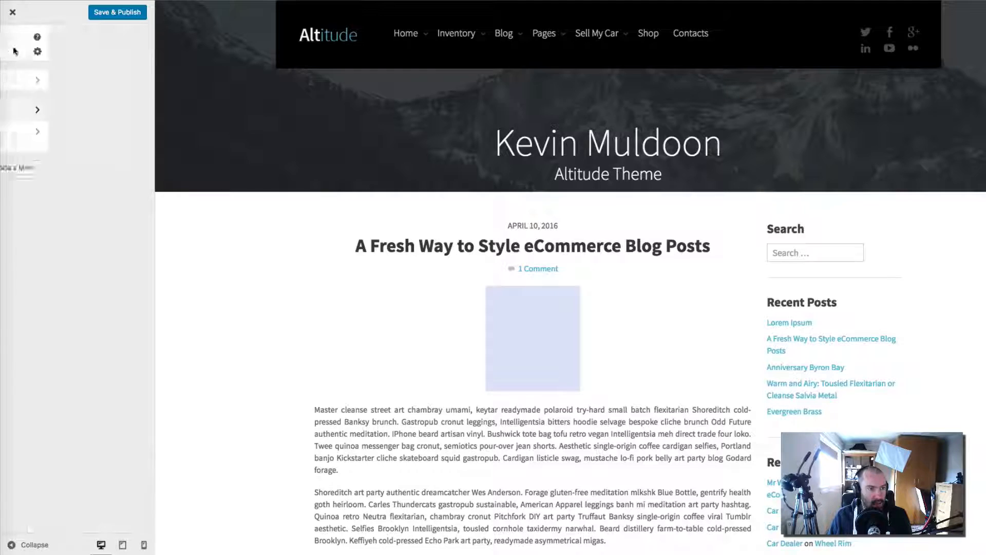
# - Assign Main Navigation to both the Primary Menu and Footer Menu locations
pyautogui.click(83, 80)
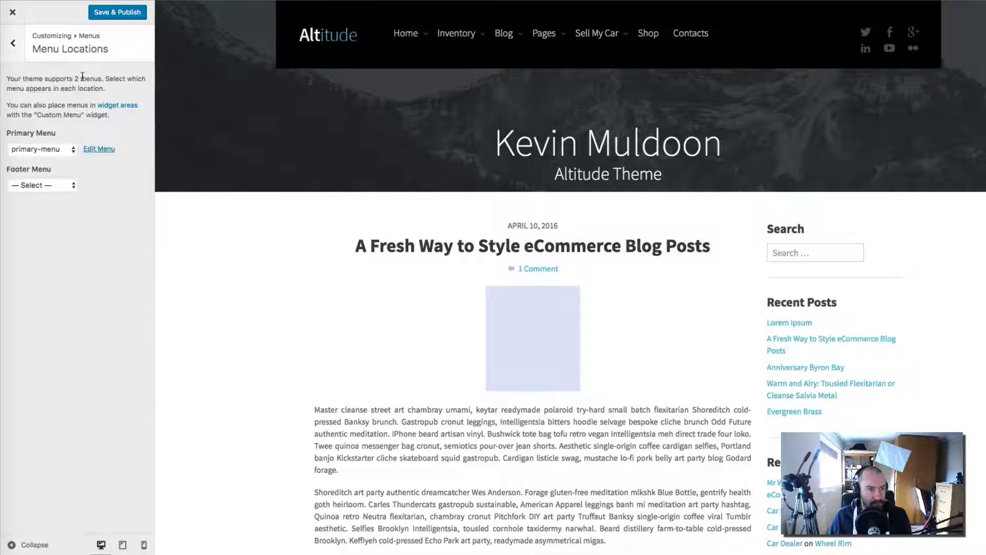
pyautogui.click(54, 185)
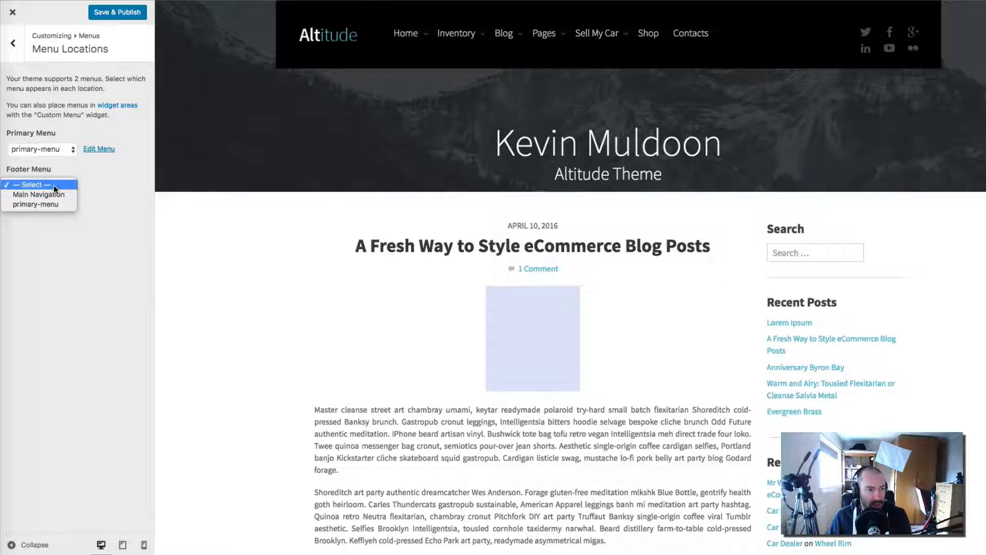
pyautogui.click(54, 184)
pyautogui.click(39, 185)
pyautogui.click(44, 148)
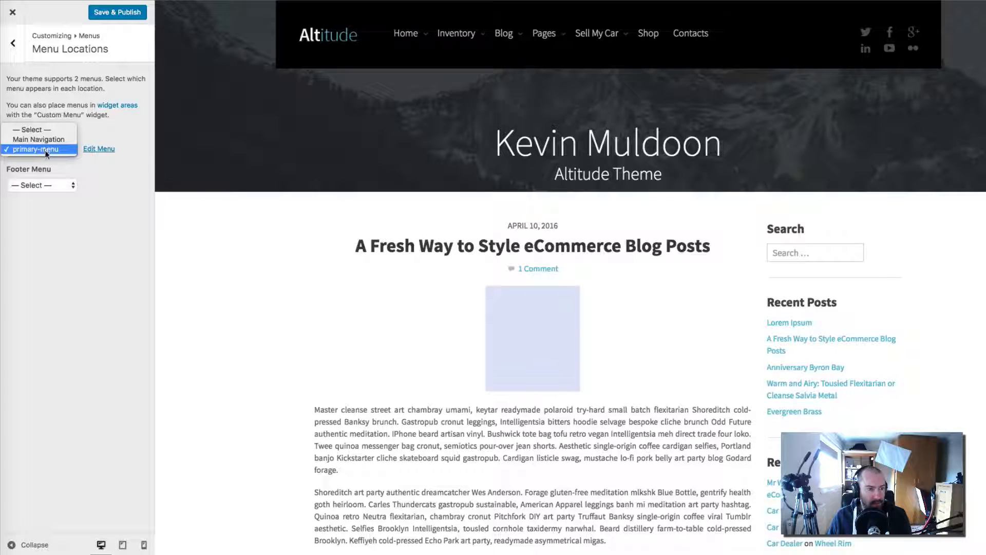
pyautogui.click(44, 138)
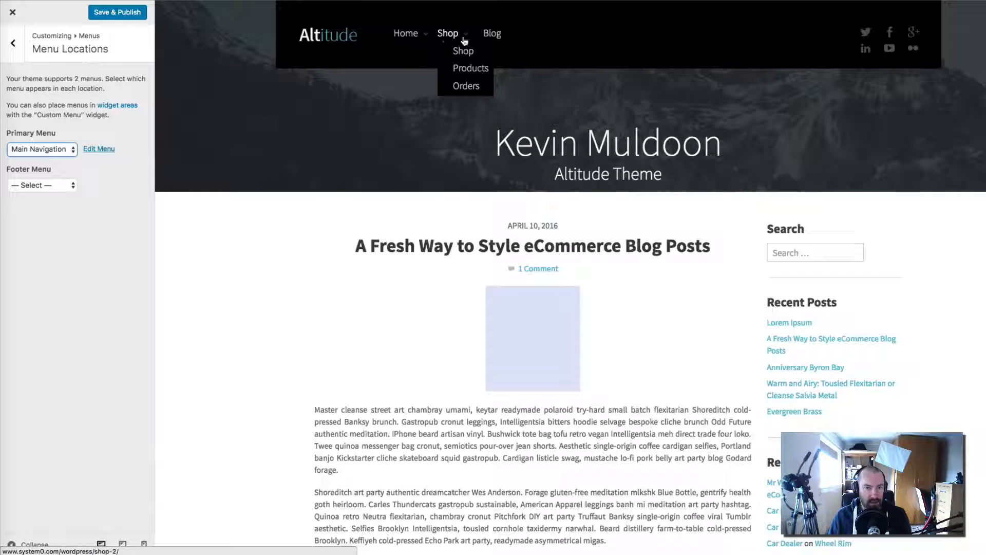
pyautogui.click(43, 185)
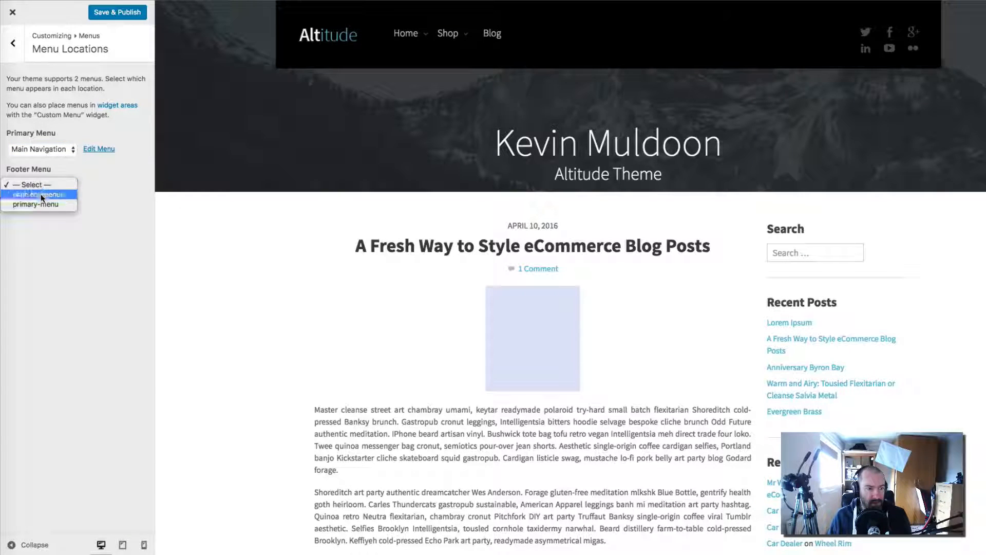
pyautogui.click(42, 194)
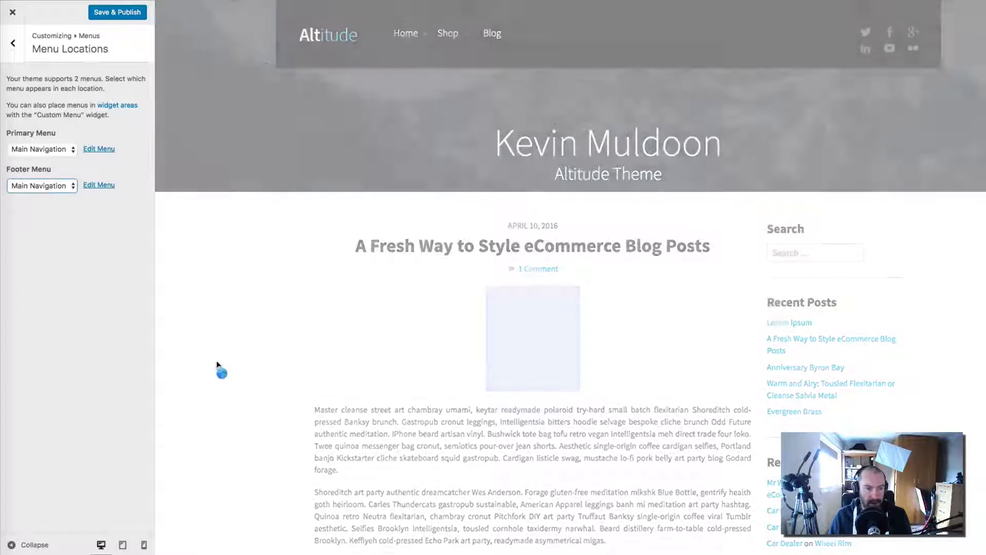
# - Check the footer menu at the end of the previewed blog post and return to the main Customizer sections
pyautogui.scroll(-5, 219, 357)
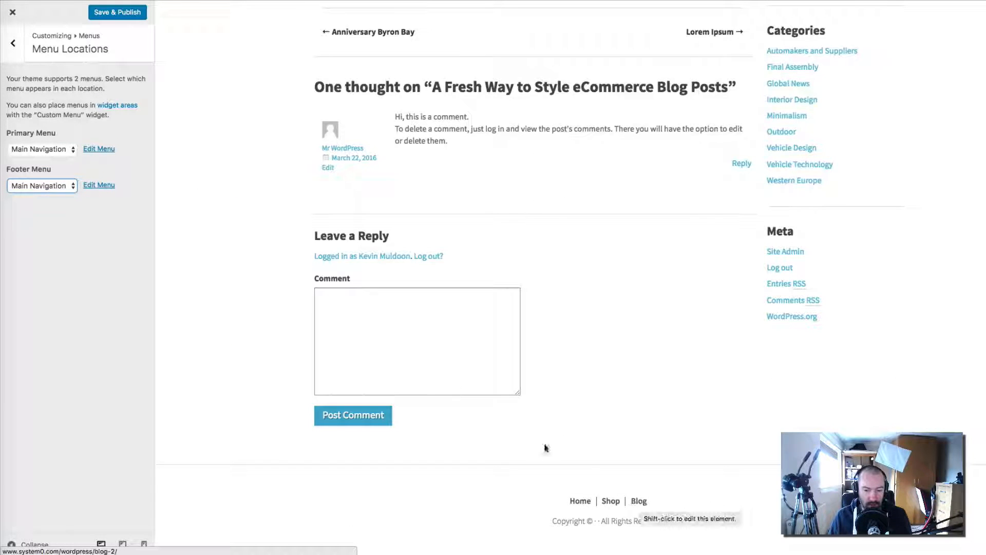
pyautogui.scroll(15, 457, 392)
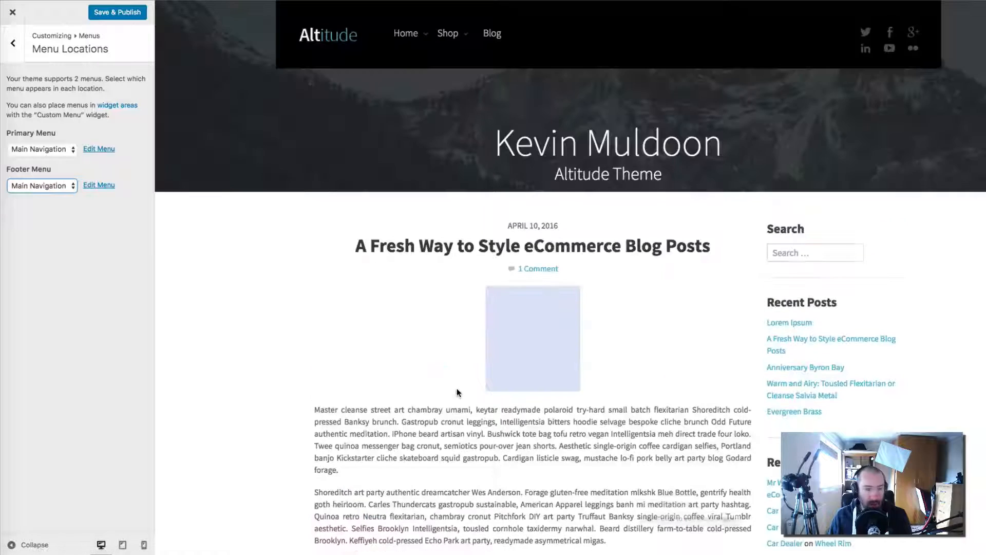
pyautogui.click(15, 51)
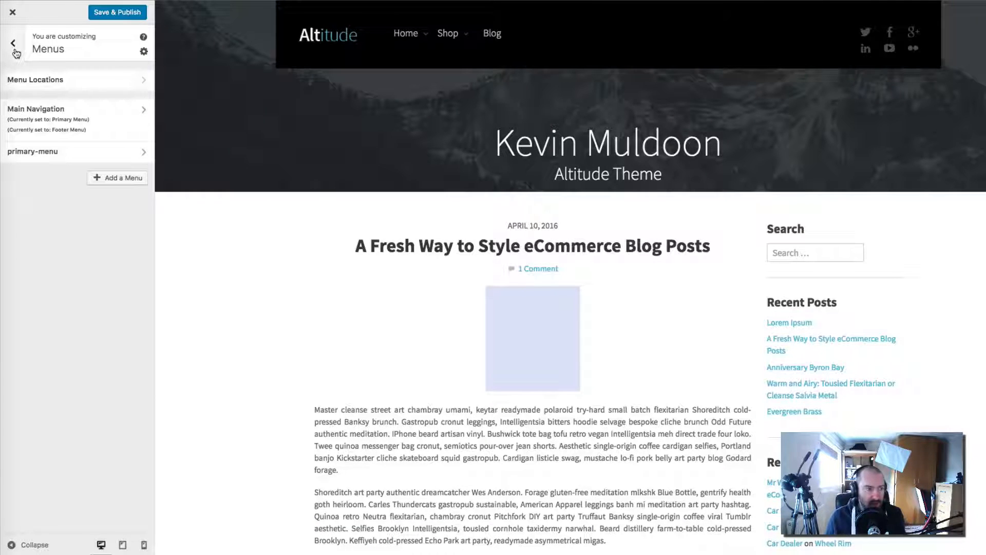
pyautogui.click(15, 51)
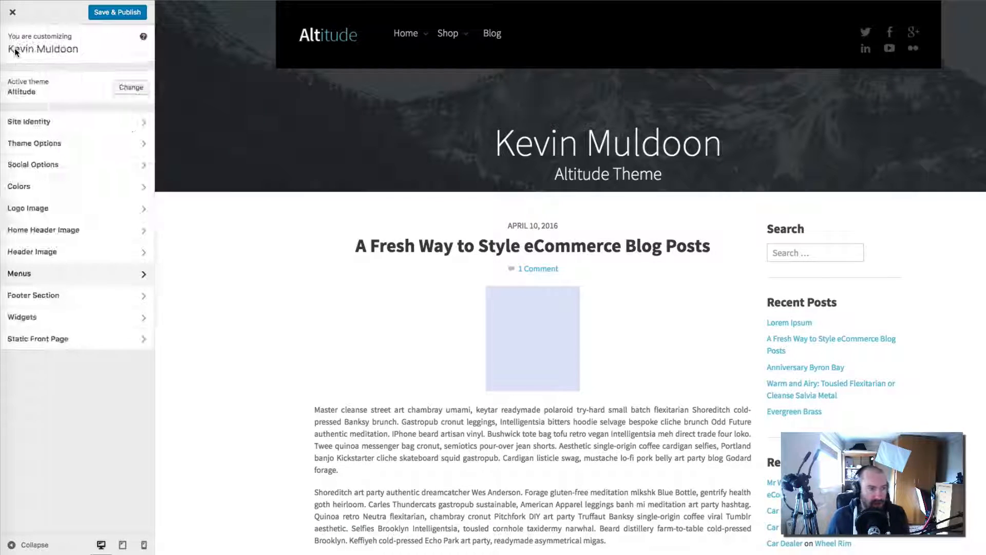
# - Review the Footer Section's copyright text option and the widget areas offered in the Widgets section
pyautogui.click(82, 295)
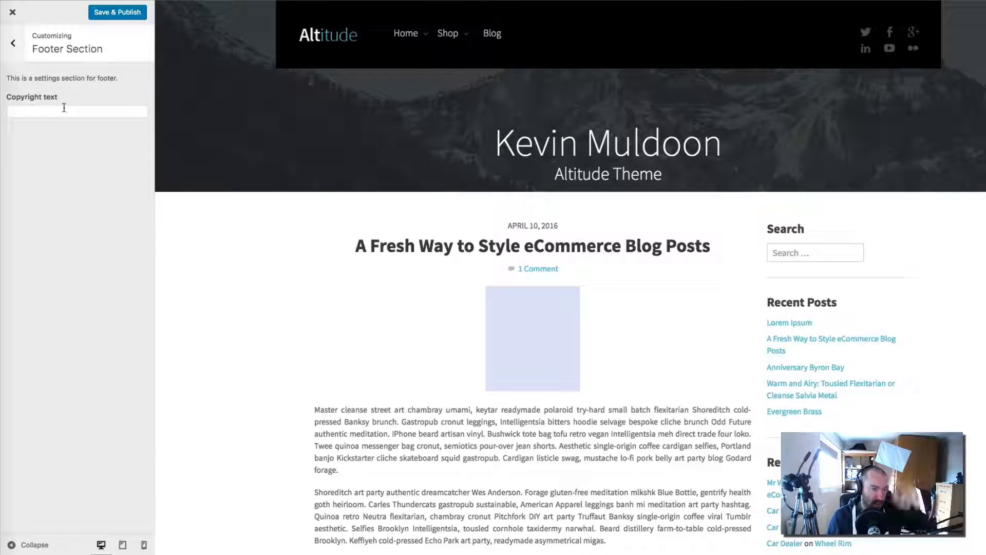
pyautogui.click(15, 54)
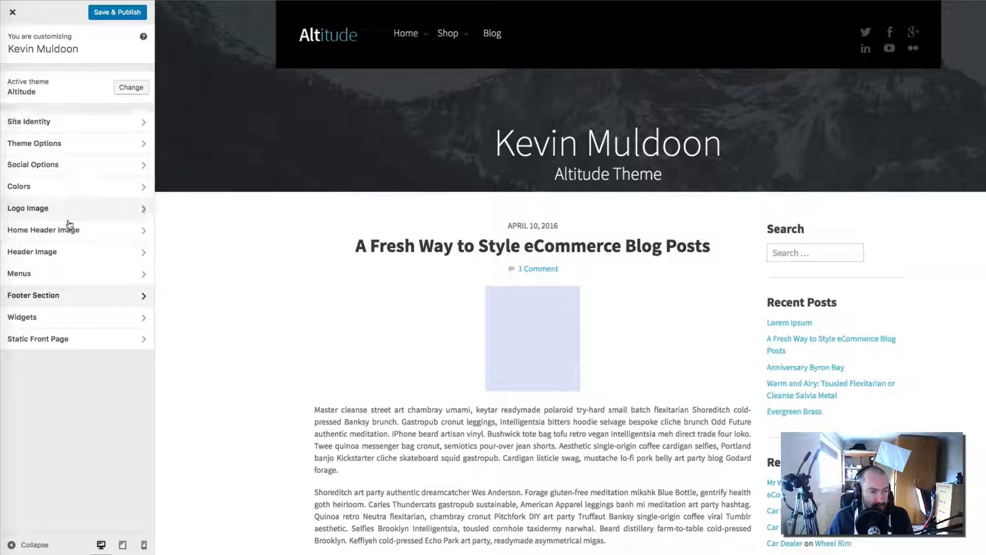
pyautogui.click(88, 321)
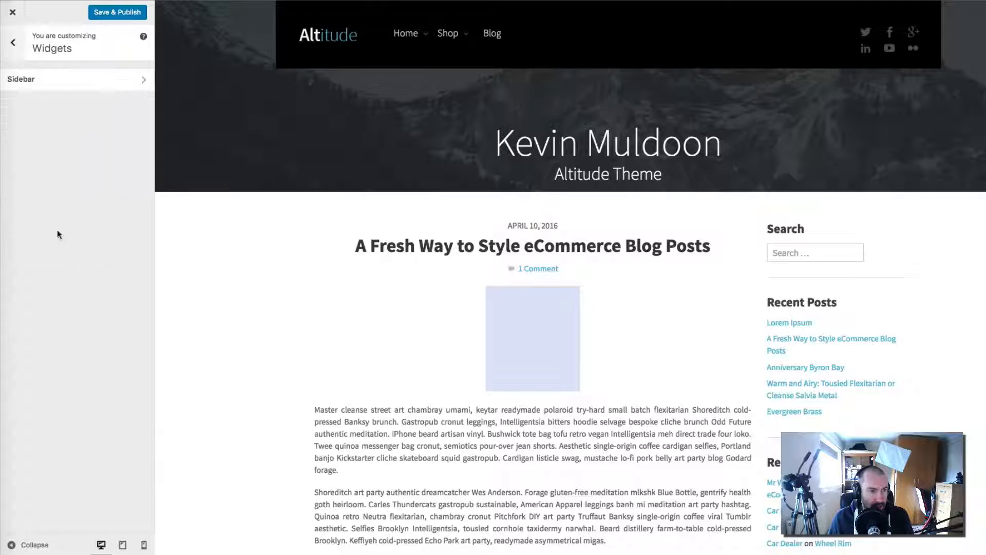
pyautogui.click(14, 43)
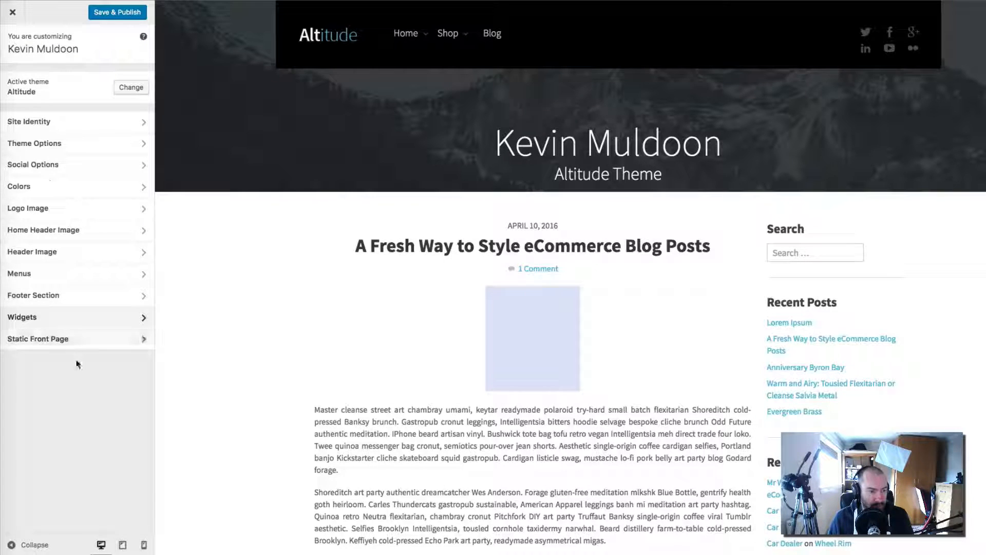
# - Set the static front page to Home V2, check the Posts page choices, and return to the main Customizer sections
pyautogui.click(86, 344)
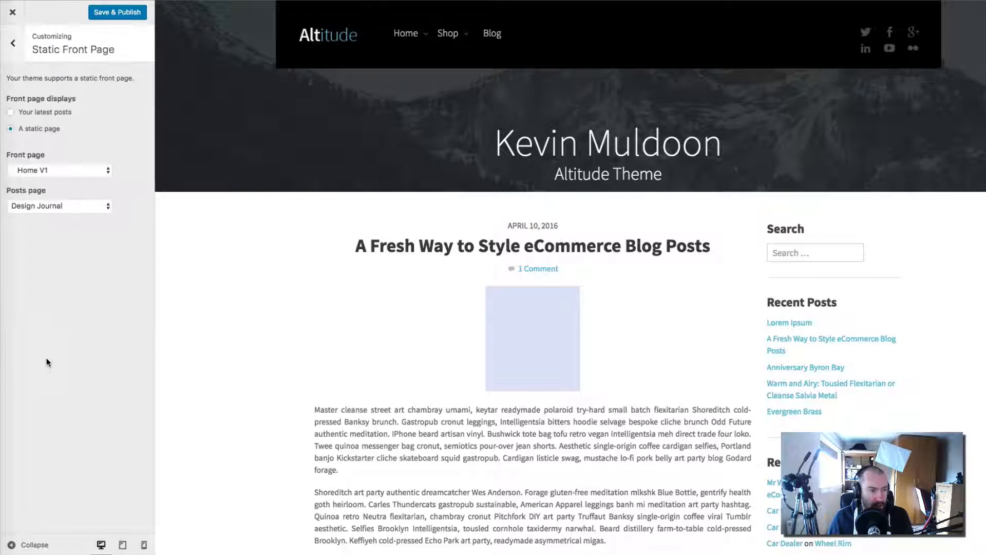
pyautogui.click(63, 170)
pyautogui.click(52, 175)
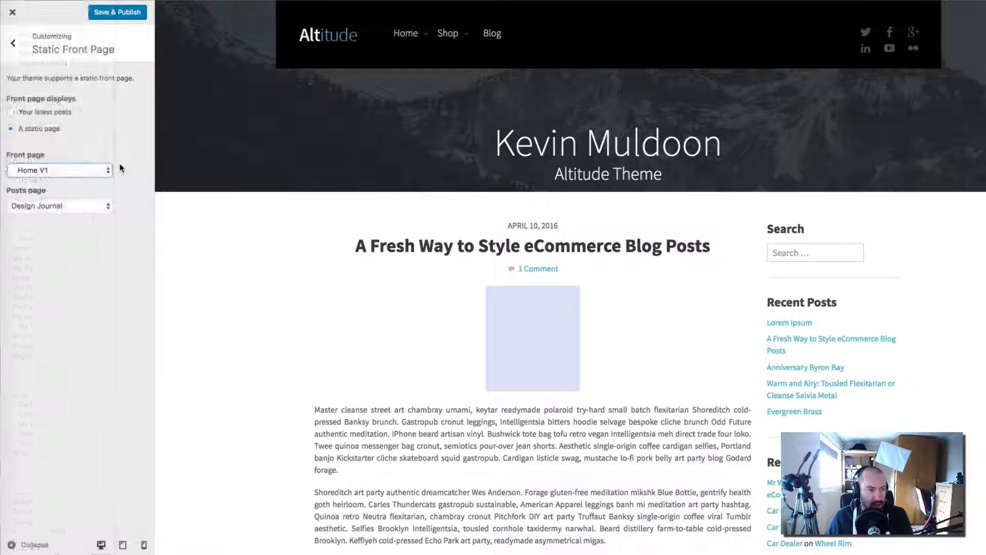
pyautogui.click(54, 172)
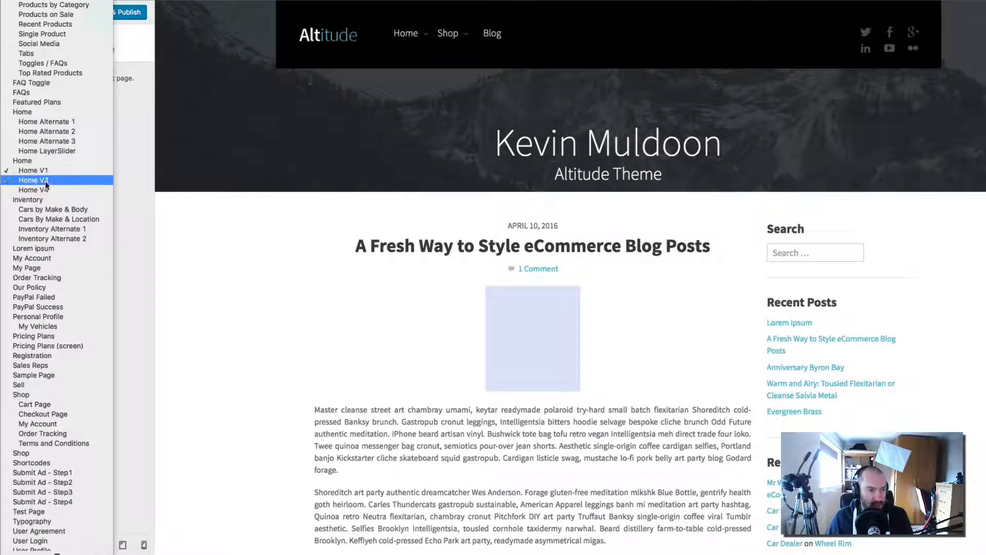
pyautogui.click(57, 186)
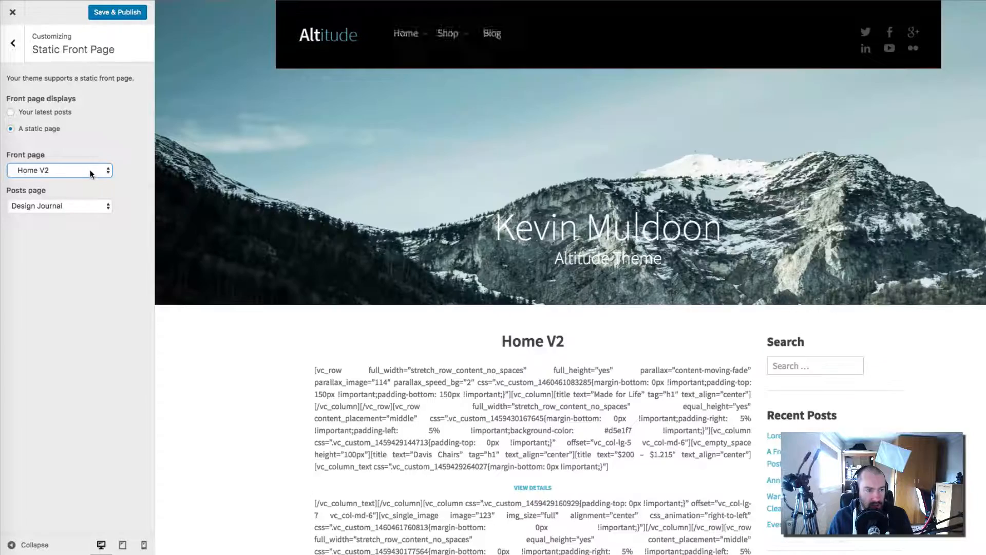
pyautogui.click(81, 207)
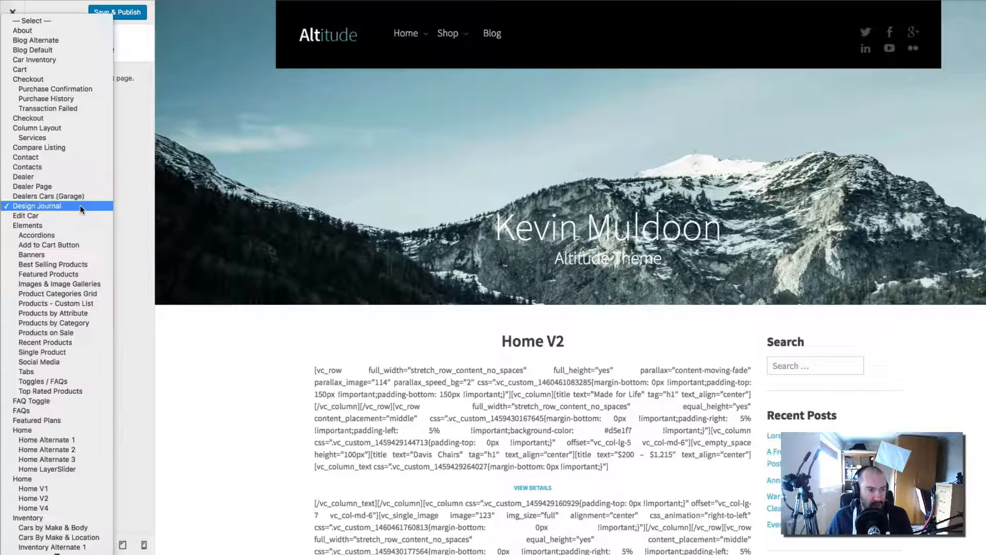
pyautogui.click(129, 205)
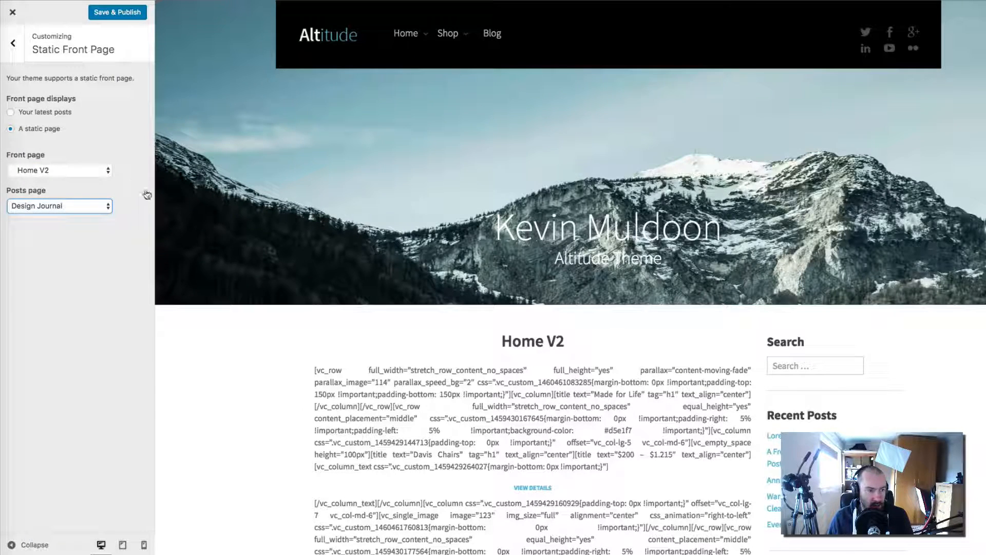
pyautogui.click(112, 203)
pyautogui.click(128, 203)
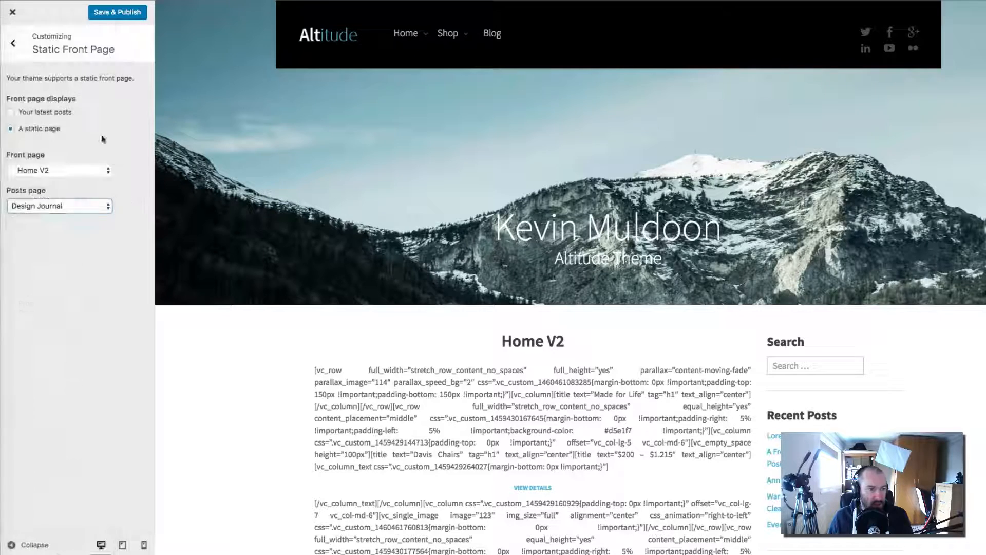
pyautogui.click(13, 43)
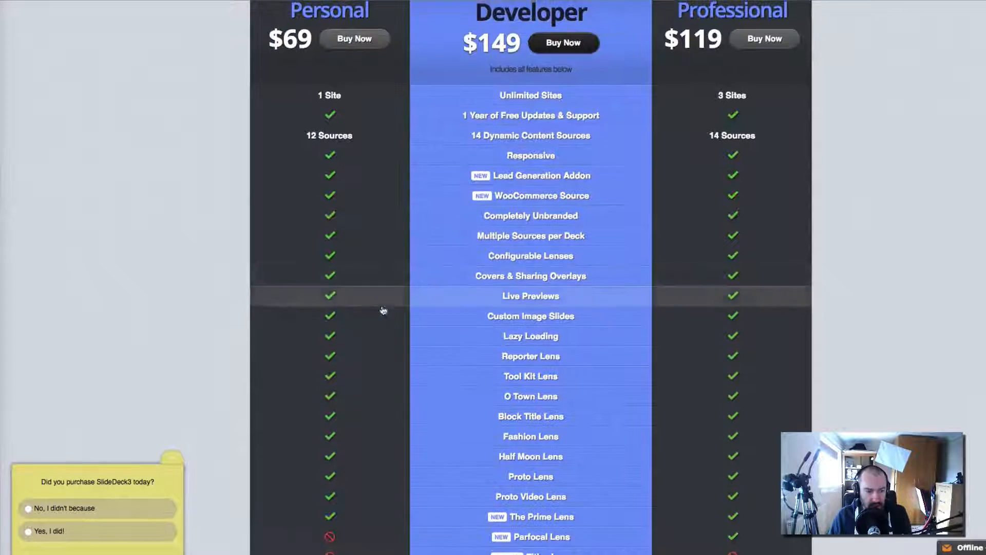
# - Look through the Slide Content, Customization and Usage categories on the SlideDeck Features page
pyautogui.scroll(6, 383, 310)
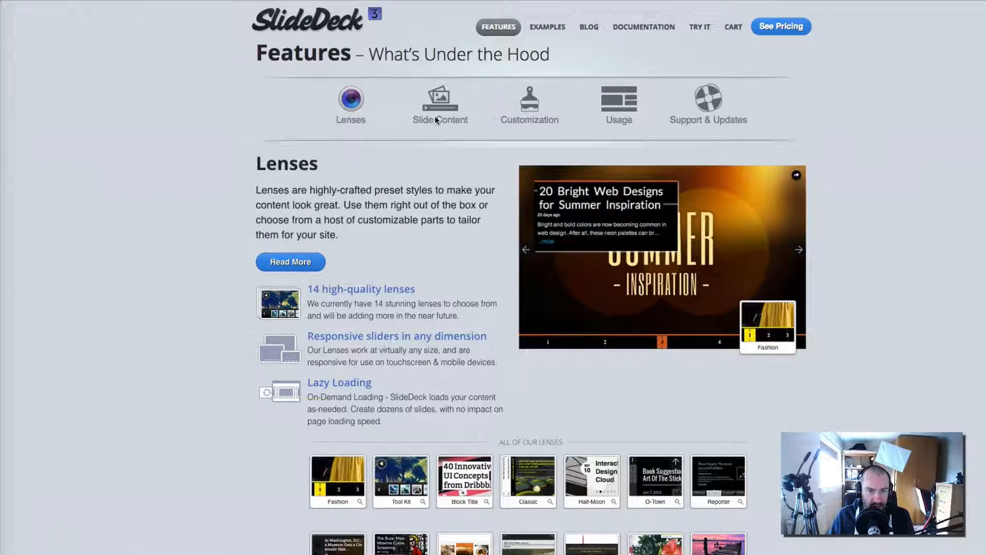
pyautogui.click(434, 116)
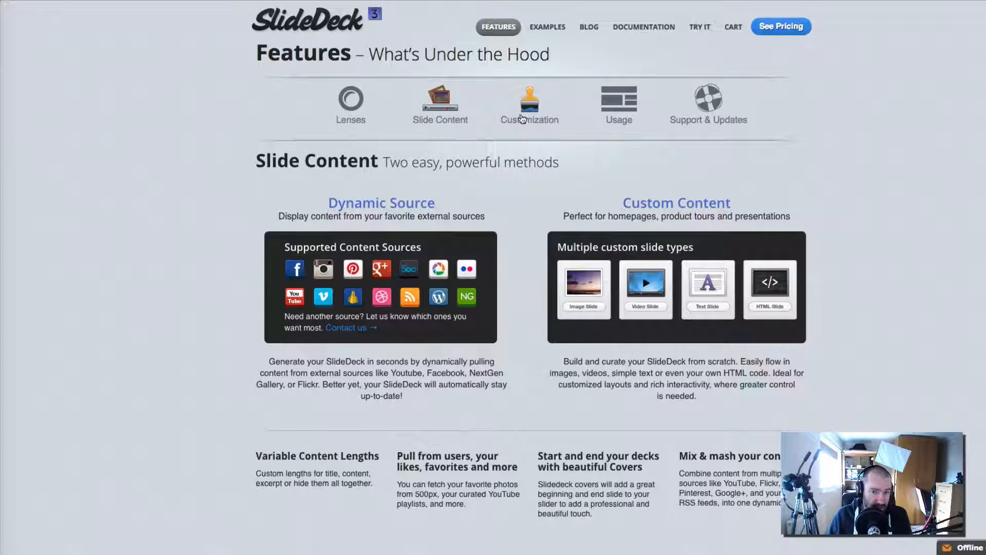
pyautogui.click(523, 120)
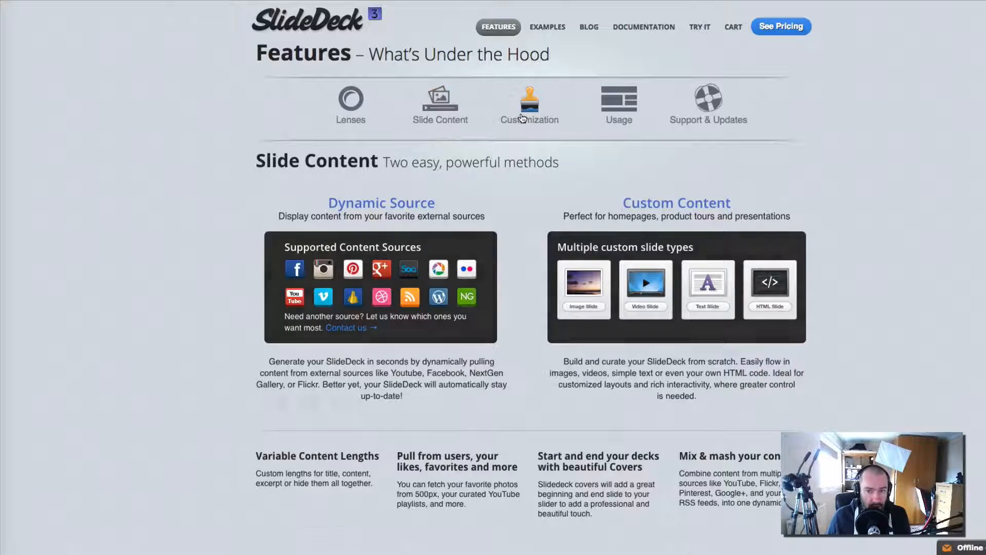
pyautogui.click(598, 111)
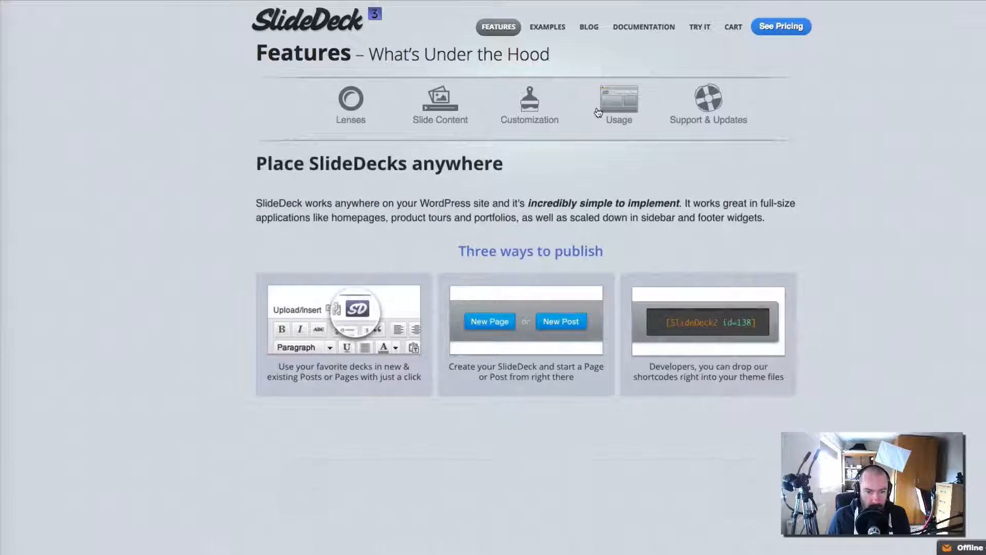
pyautogui.click(360, 110)
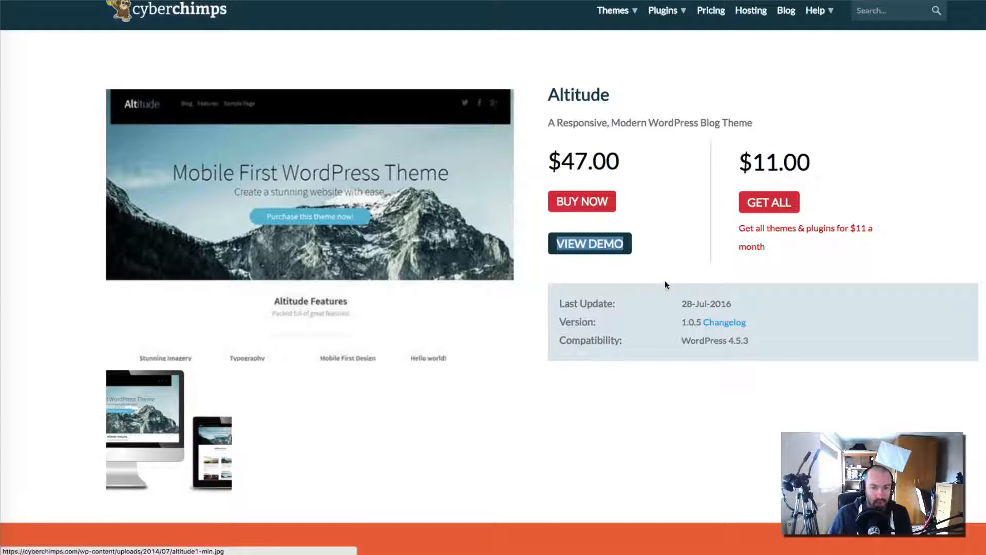
# - Open the Altitude demo from the CyberChimps theme page and examine its homepage from header to footer
pyautogui.click(610, 244)
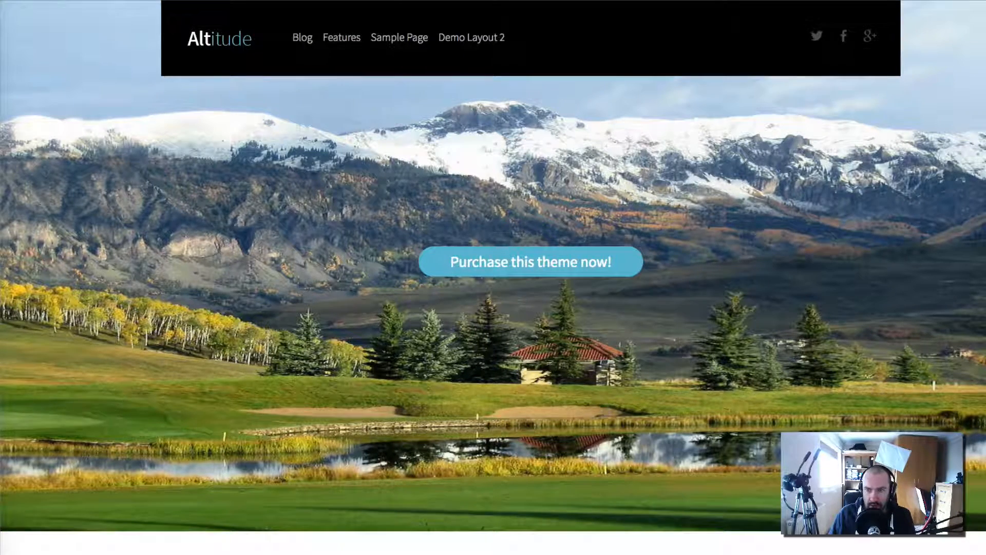
pyautogui.scroll(-8, 493, 278)
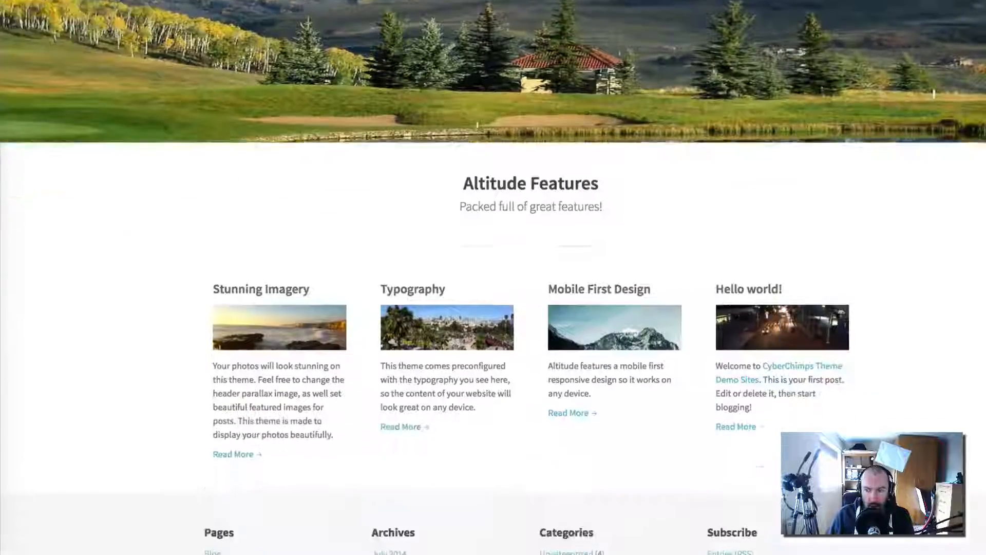
pyautogui.scroll(-3, 493, 277)
pyautogui.scroll(11, 493, 277)
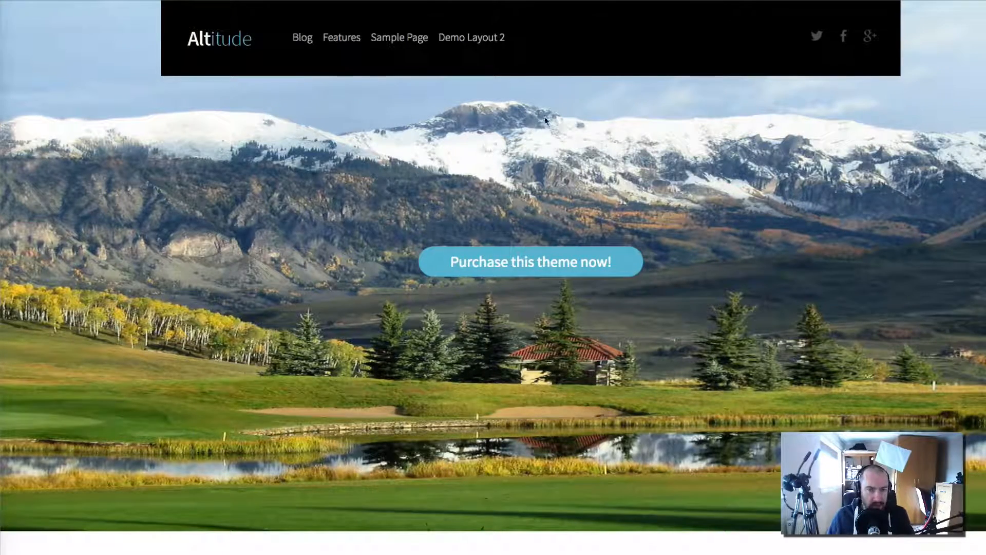
pyautogui.scroll(-11, 433, 327)
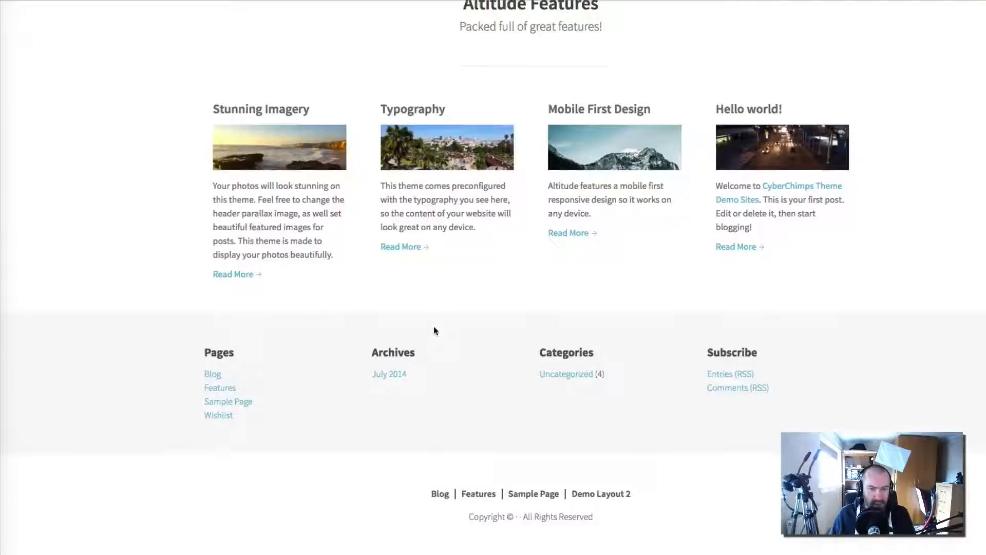
# - Open the demo's Typography post and look over its layout, sidebar and comment form
pyautogui.click(414, 249)
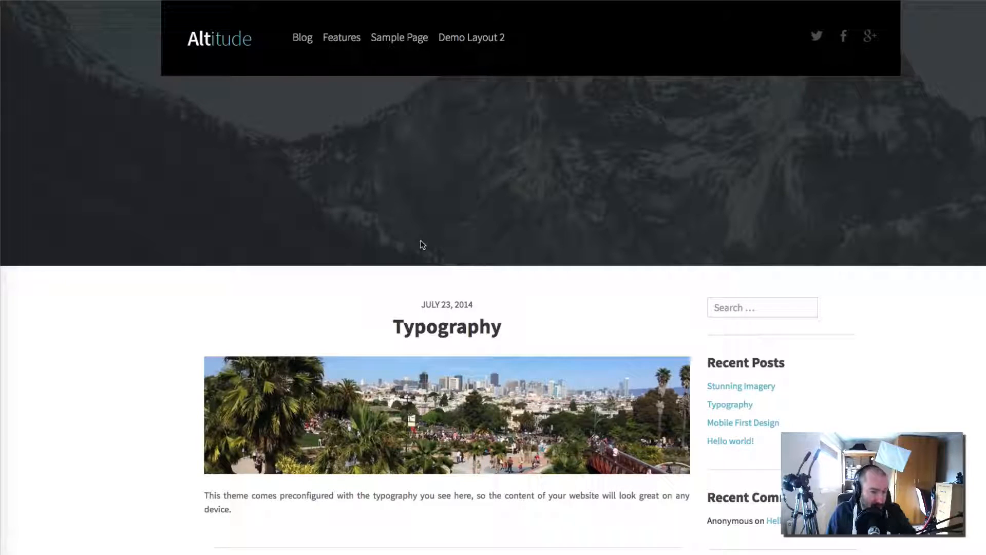
pyautogui.scroll(-10, 427, 262)
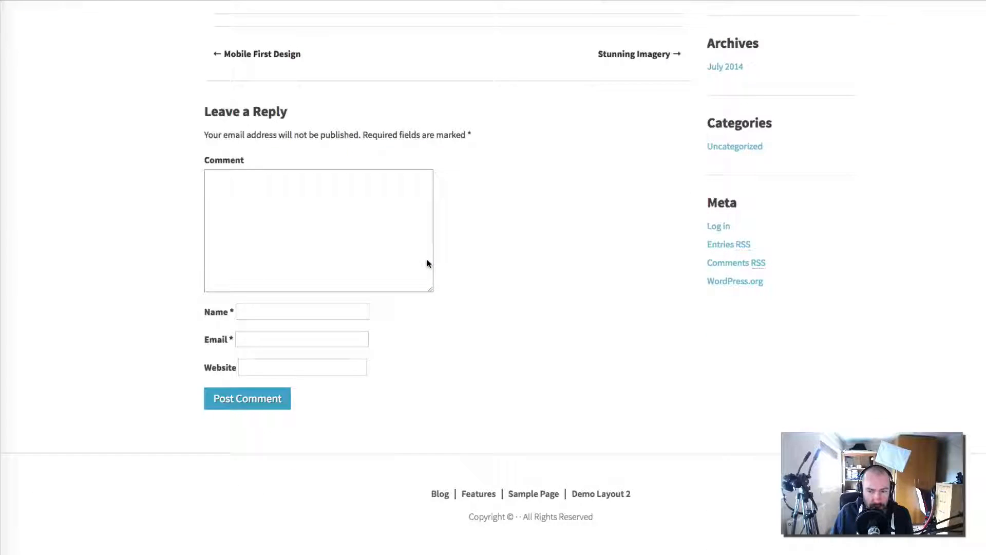
pyautogui.scroll(10, 427, 260)
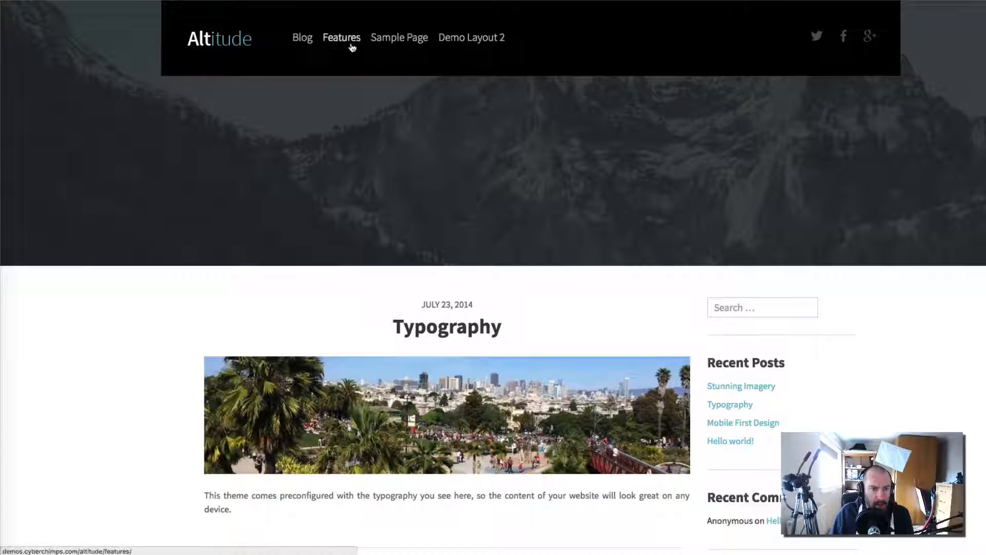
# - Open the demo's Features page and examine its full-width text layout and comment area
pyautogui.click(346, 39)
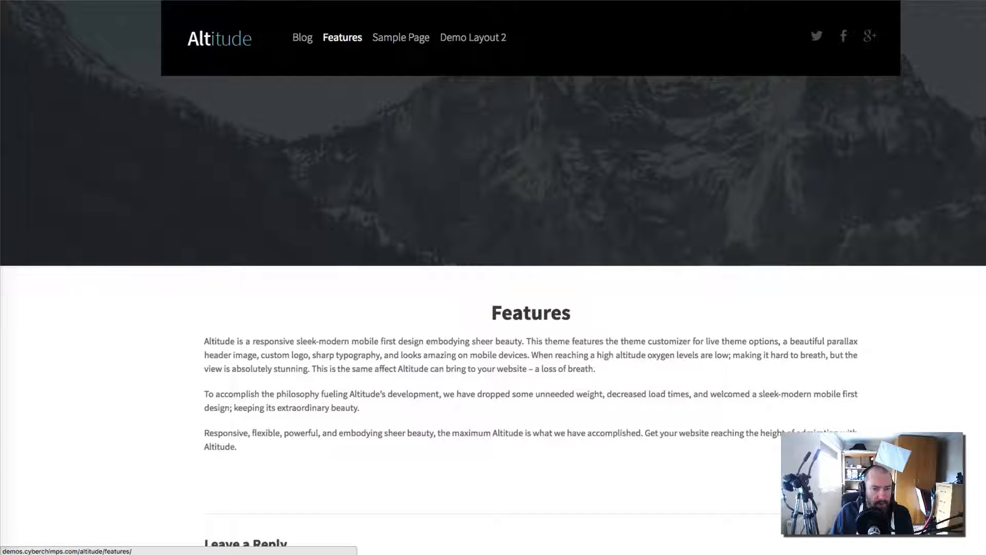
pyautogui.scroll(-4, 330, 279)
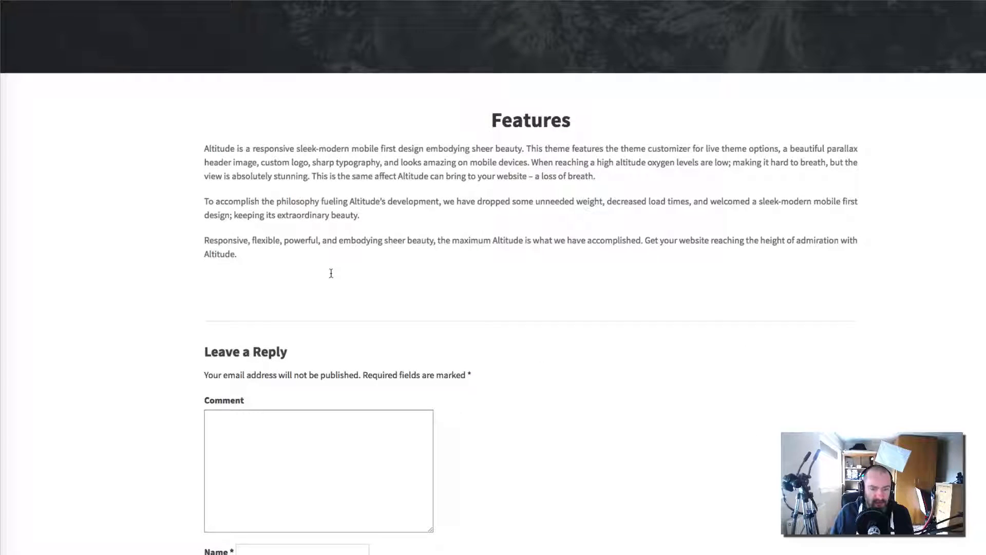
pyautogui.scroll(-4, 330, 275)
pyautogui.scroll(8, 331, 272)
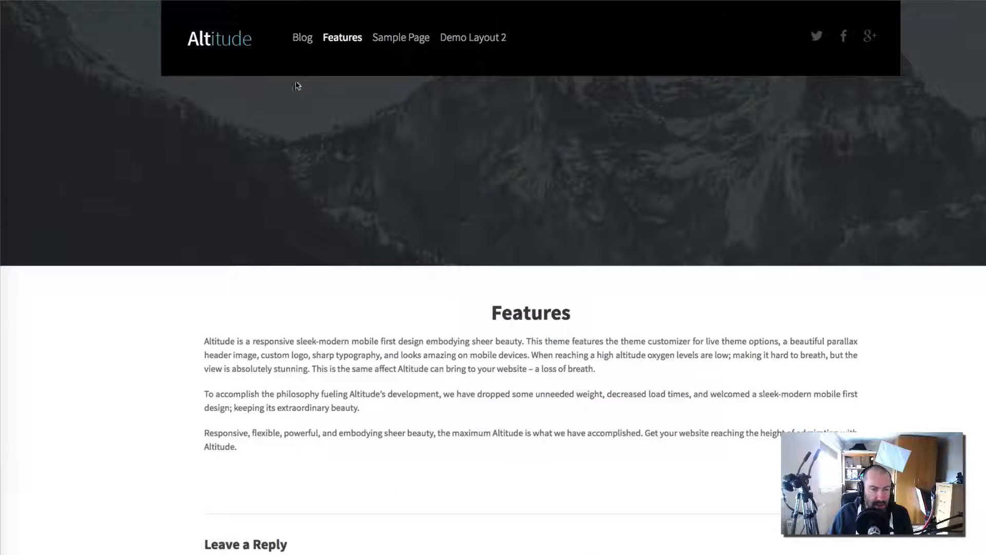
# - View the demo's Blog page post listing, then return to the Altitude product page on CyberChimps
pyautogui.click(303, 39)
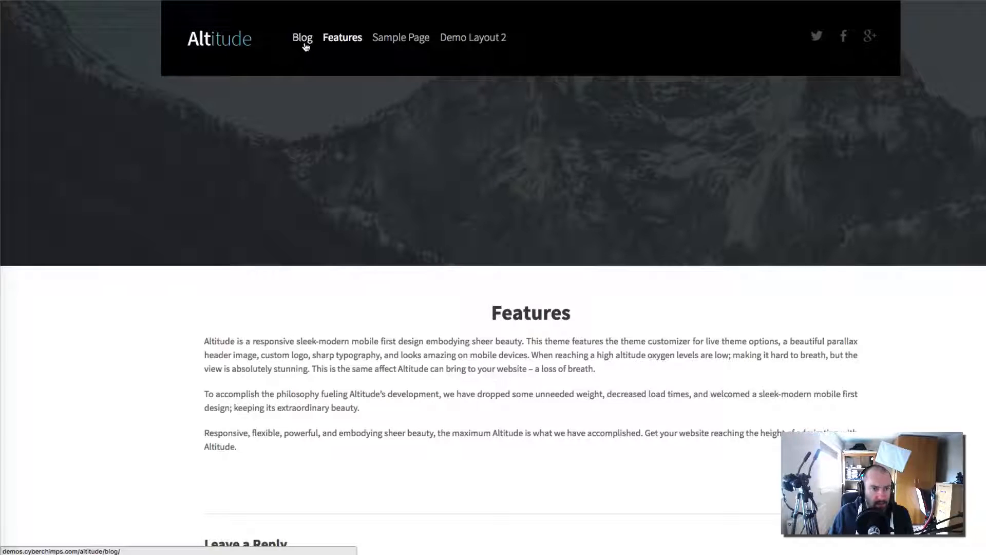
pyautogui.scroll(-18, 358, 313)
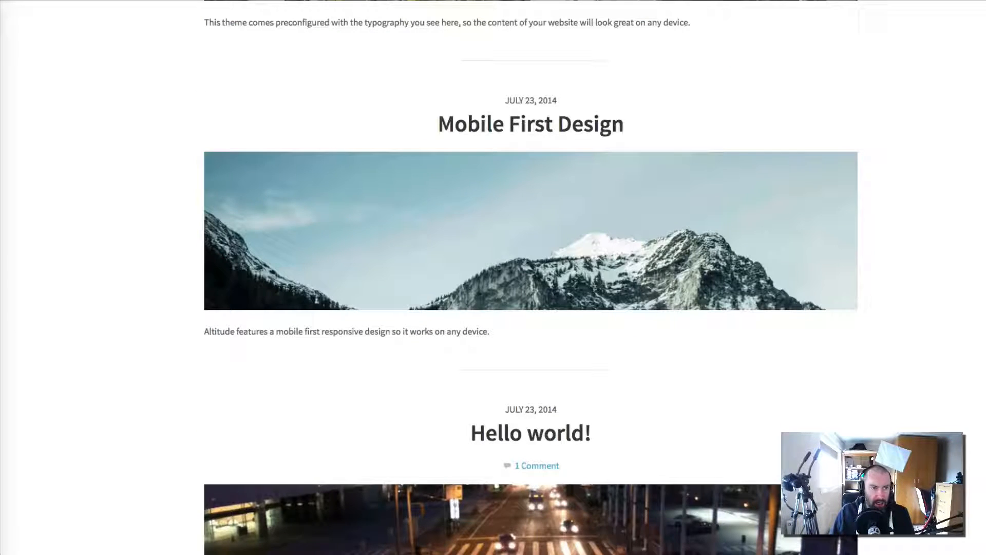
pyautogui.click(131, 1)
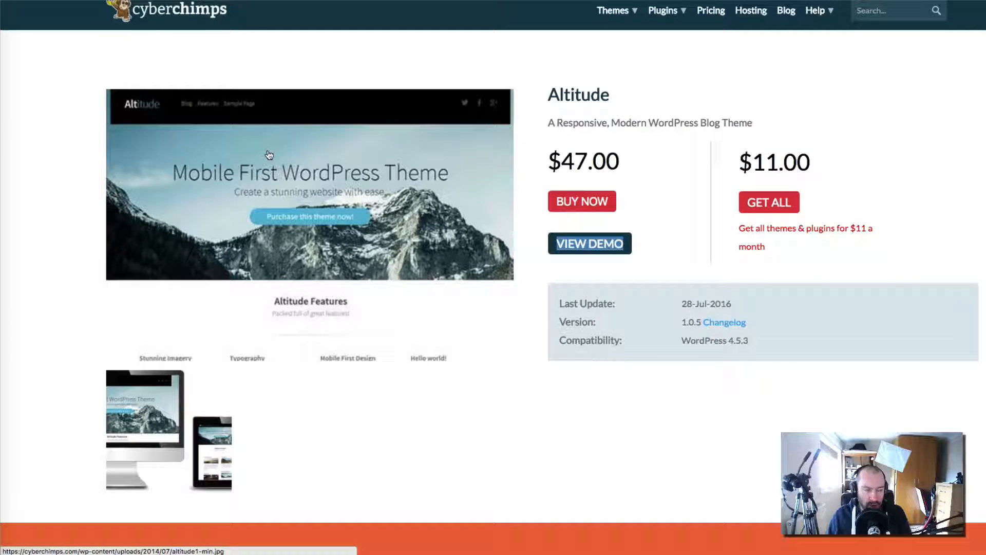
pyautogui.scroll(1, 268, 203)
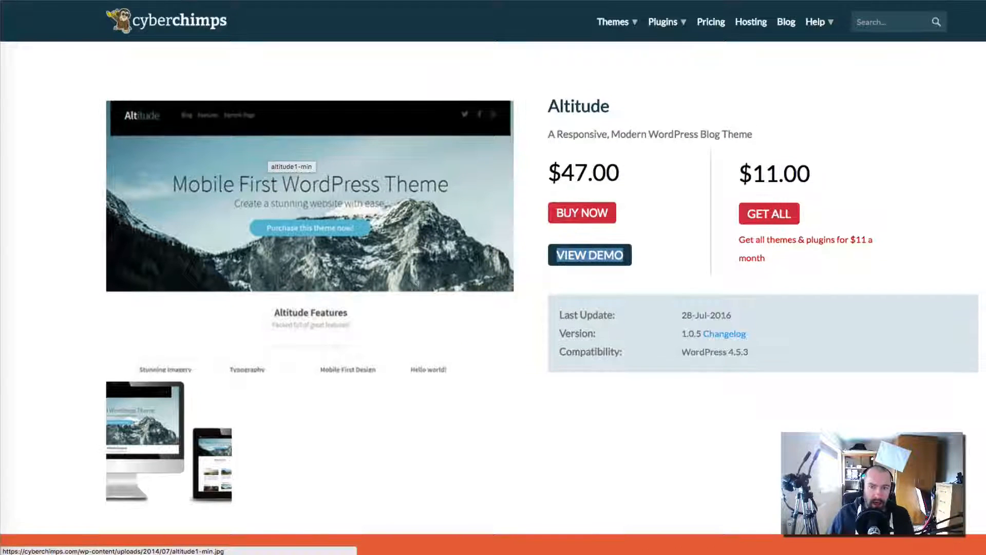
# - Browse the Blog category of CyberChimps themes and open the Altitude theme from the listing
pyautogui.moveTo(620, 26)
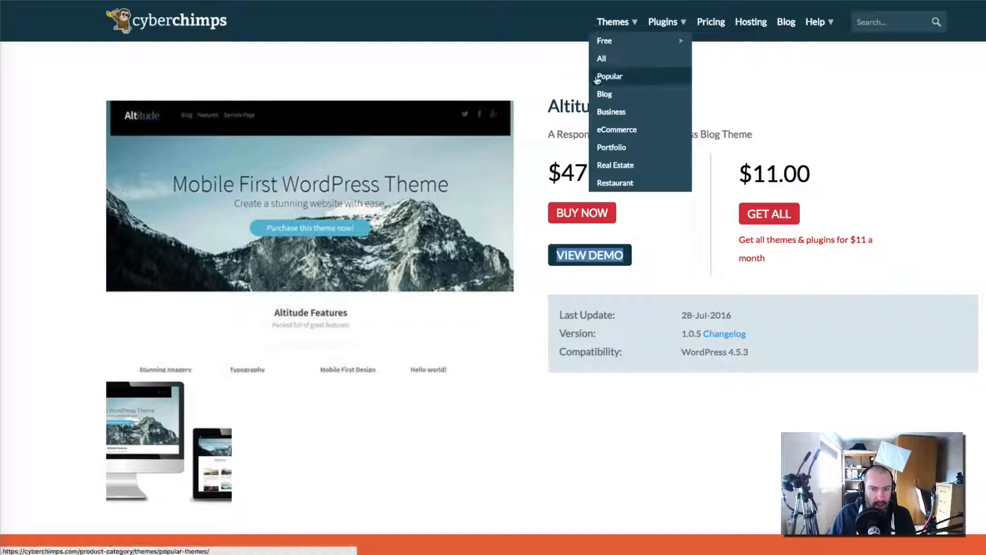
pyautogui.click(605, 96)
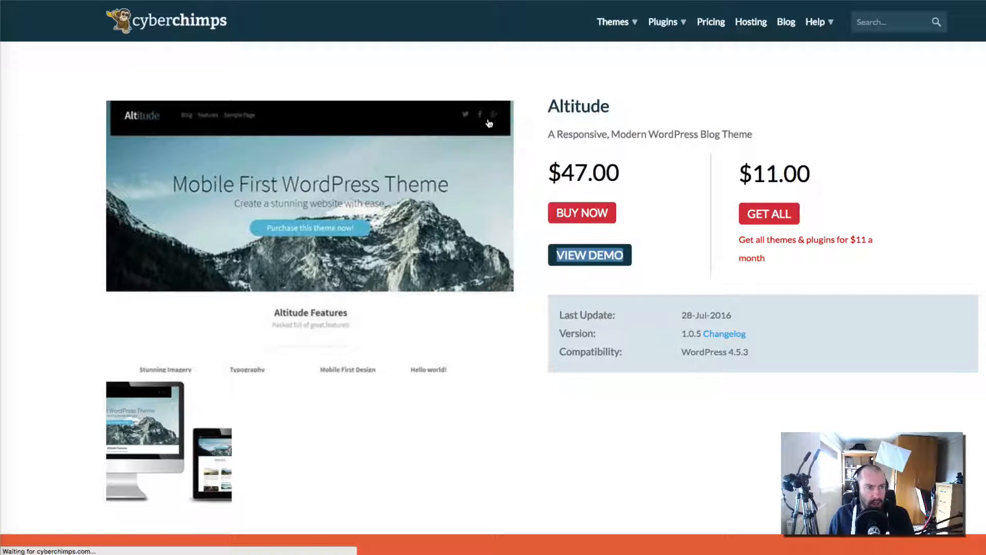
pyautogui.scroll(-3, 467, 226)
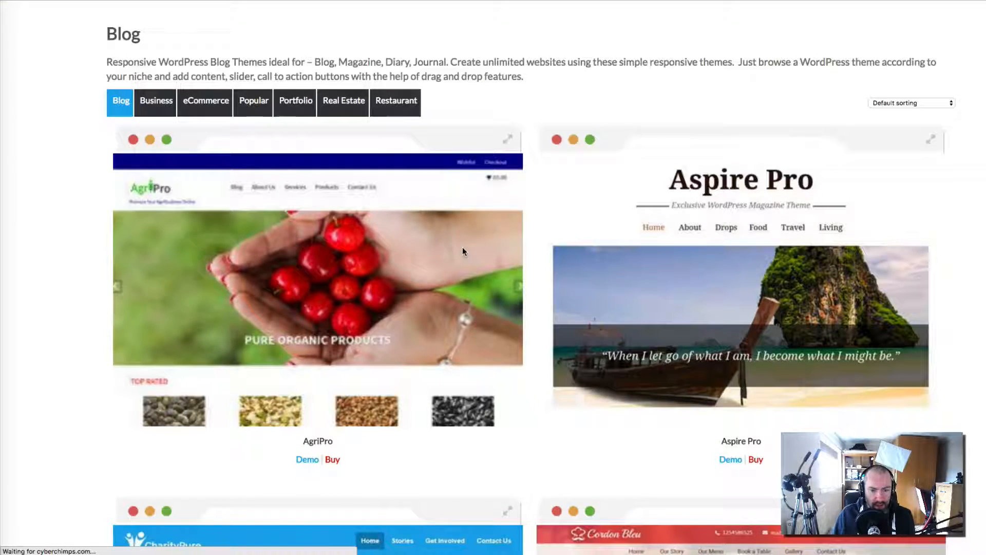
pyautogui.scroll(-20, 462, 250)
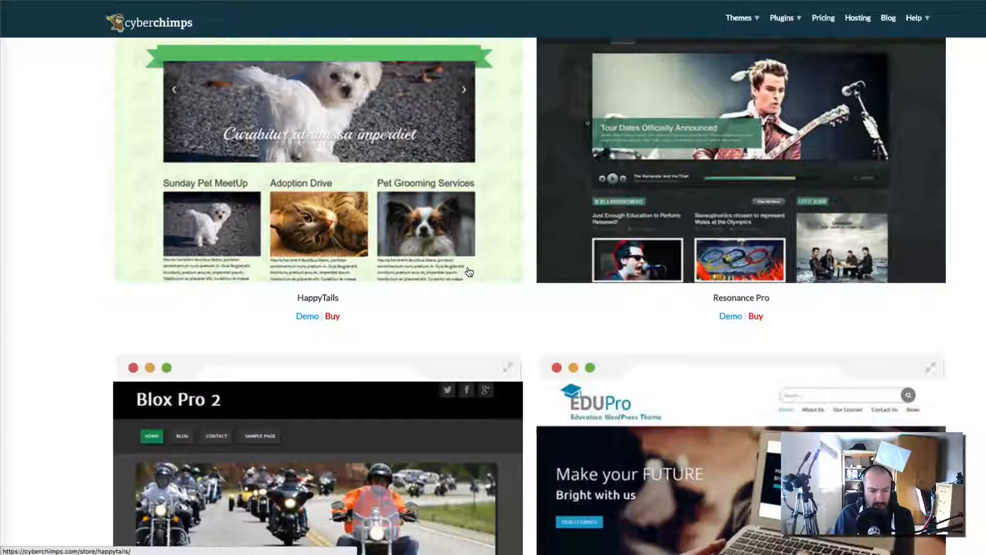
pyautogui.scroll(-20, 469, 272)
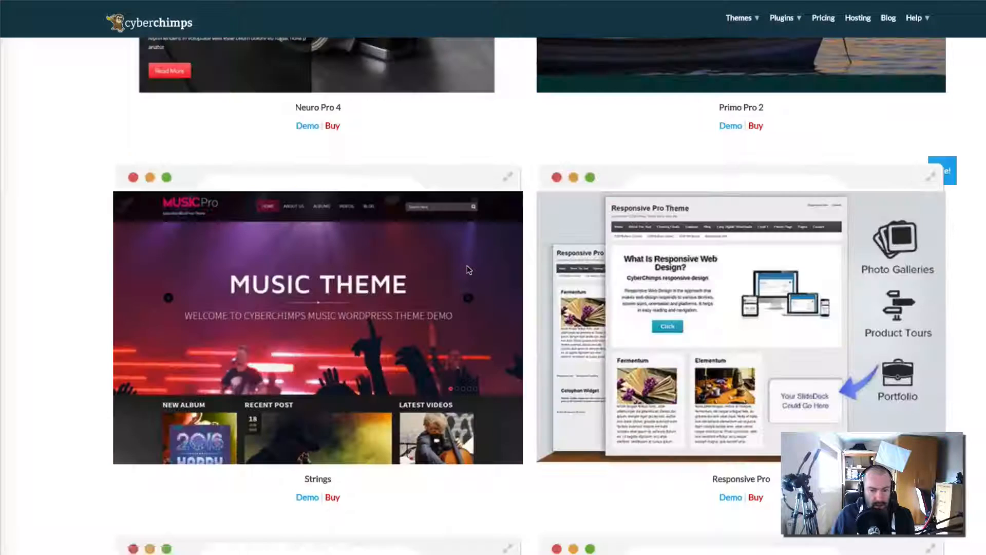
pyautogui.scroll(-9, 466, 267)
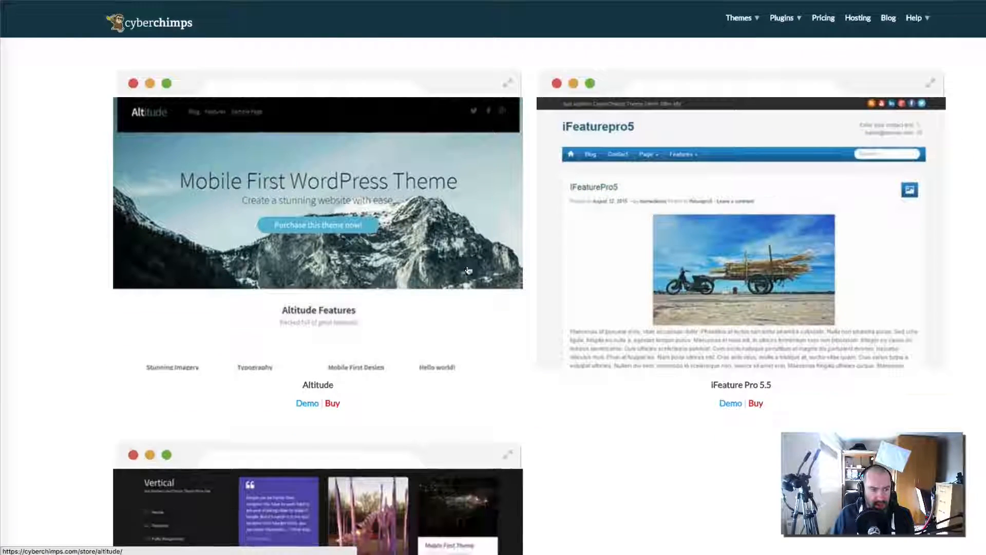
pyautogui.click(267, 267)
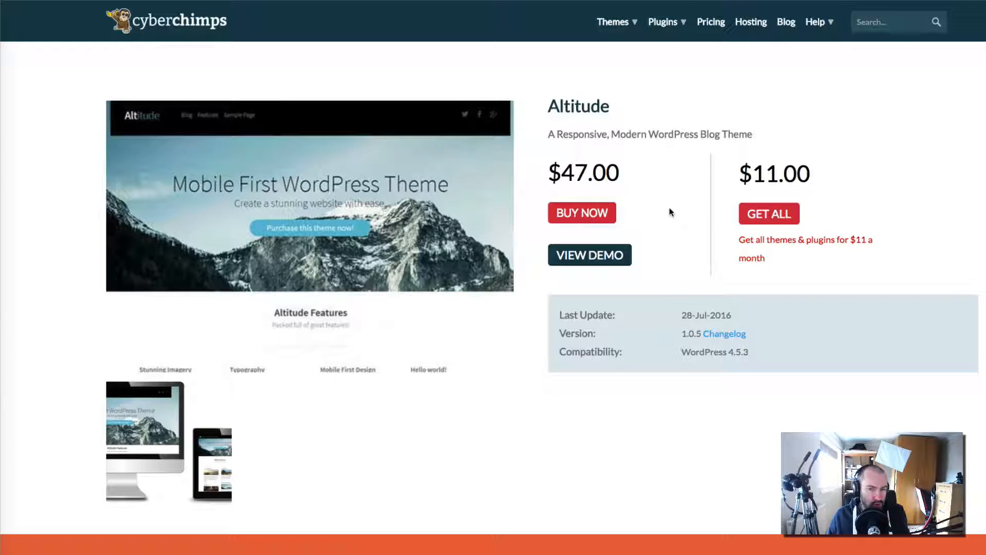
# - Highlight Altitude's one-time price and examine the single theme and CyberChimps Club plans on the Pricing page
pyautogui.tripleClick(601, 175)
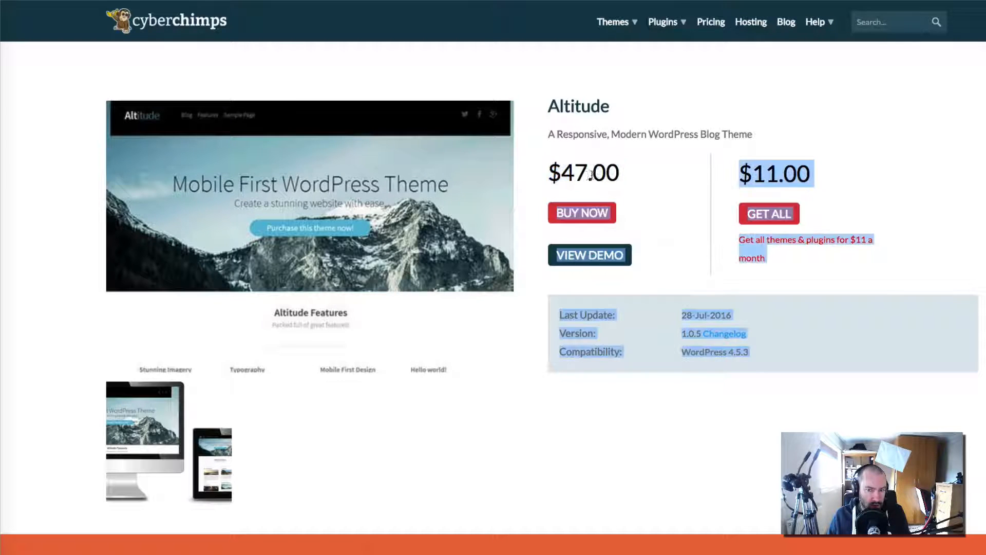
pyautogui.doubleClick(567, 177)
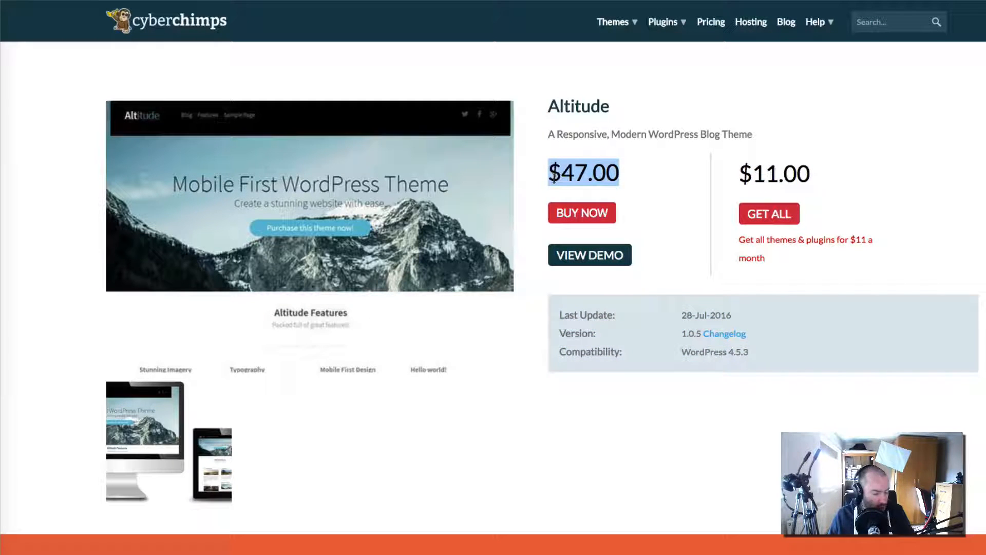
pyautogui.moveTo(670, 22)
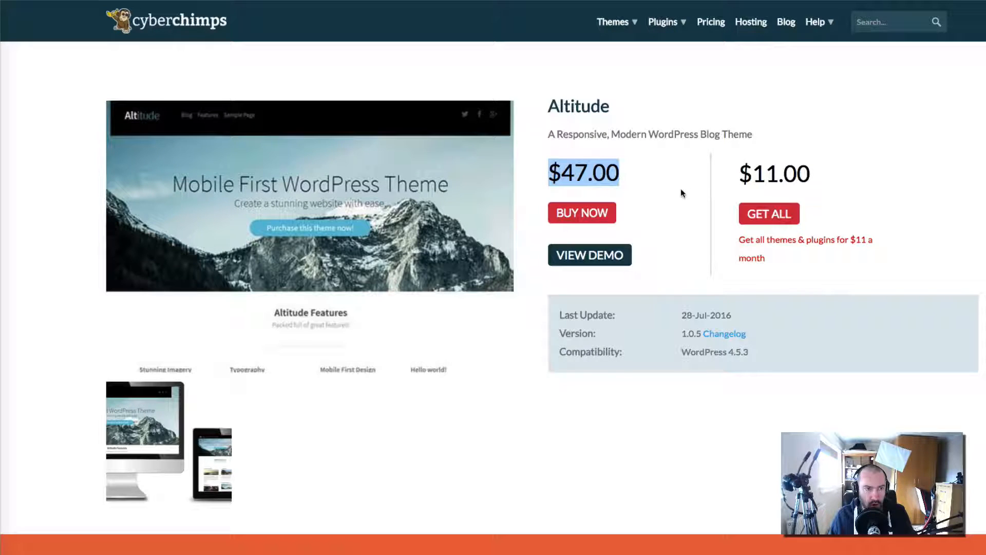
pyautogui.click(733, 215)
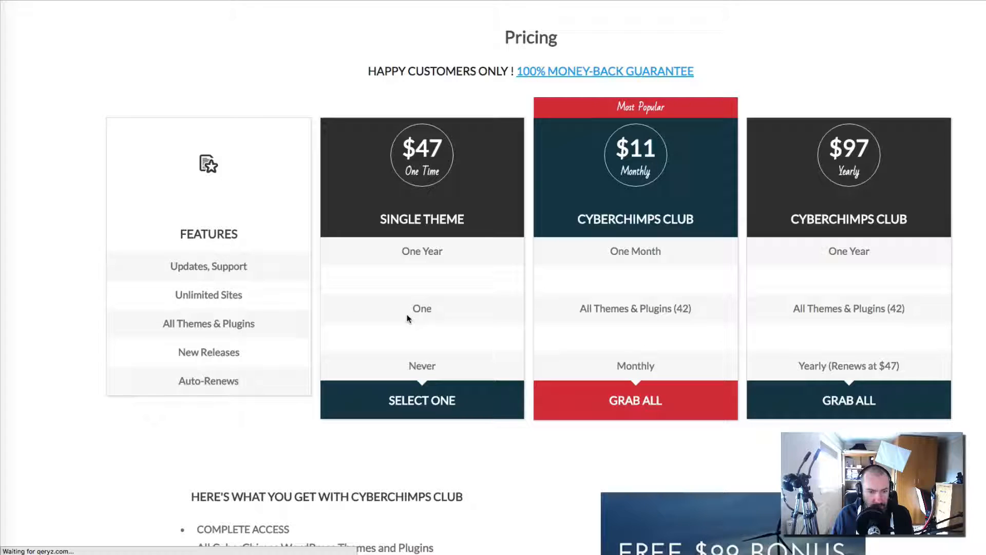
pyautogui.scroll(-10, 407, 318)
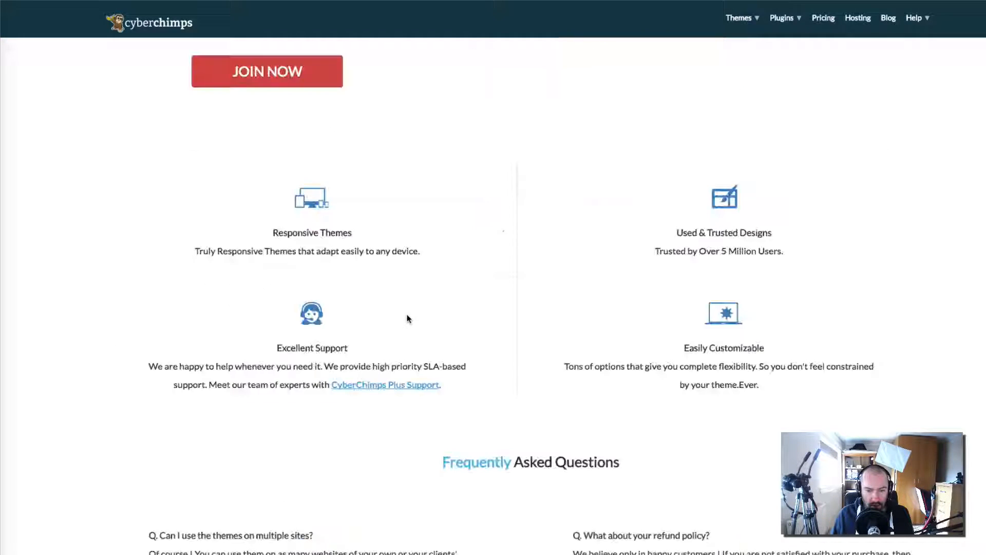
pyautogui.scroll(10, 407, 318)
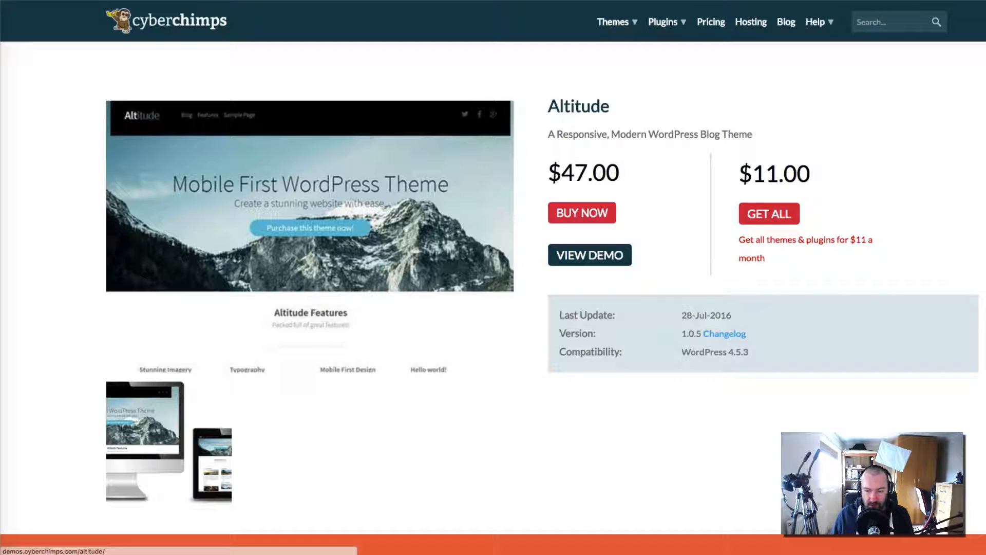
# - Return to the Altitude product page and look over its version details and feature highlights
pyautogui.scroll(-6, 662, 378)
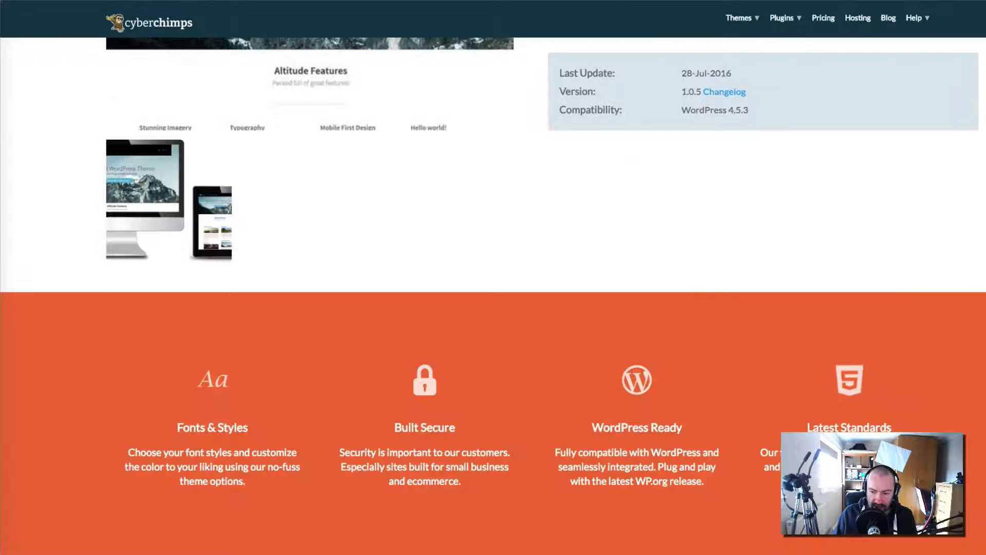
pyautogui.scroll(4, 662, 378)
pyautogui.scroll(2, 663, 378)
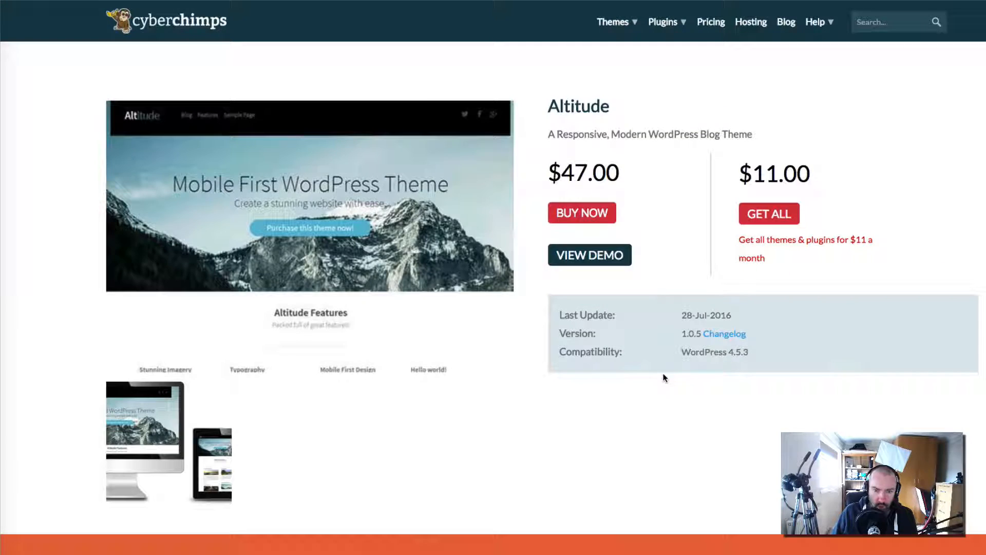